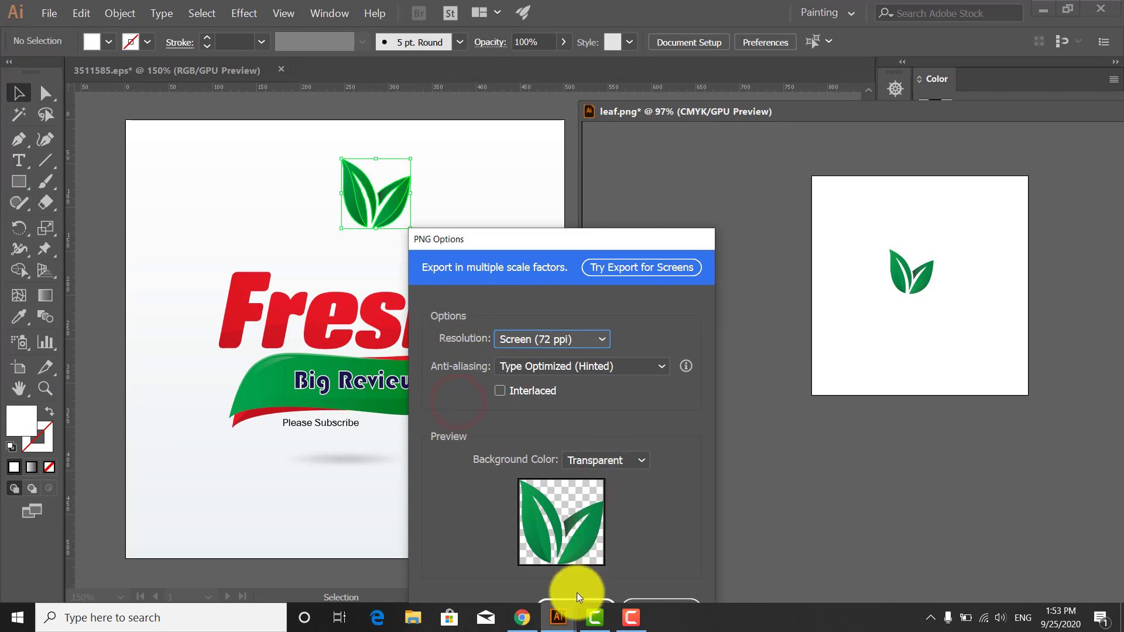
Step: Finish the leaf's PNG export at 72 ppi with a transparent background, and delete the leaf from the second document
left_click_drag(589, 236, 600, 149)
left_click(596, 523)
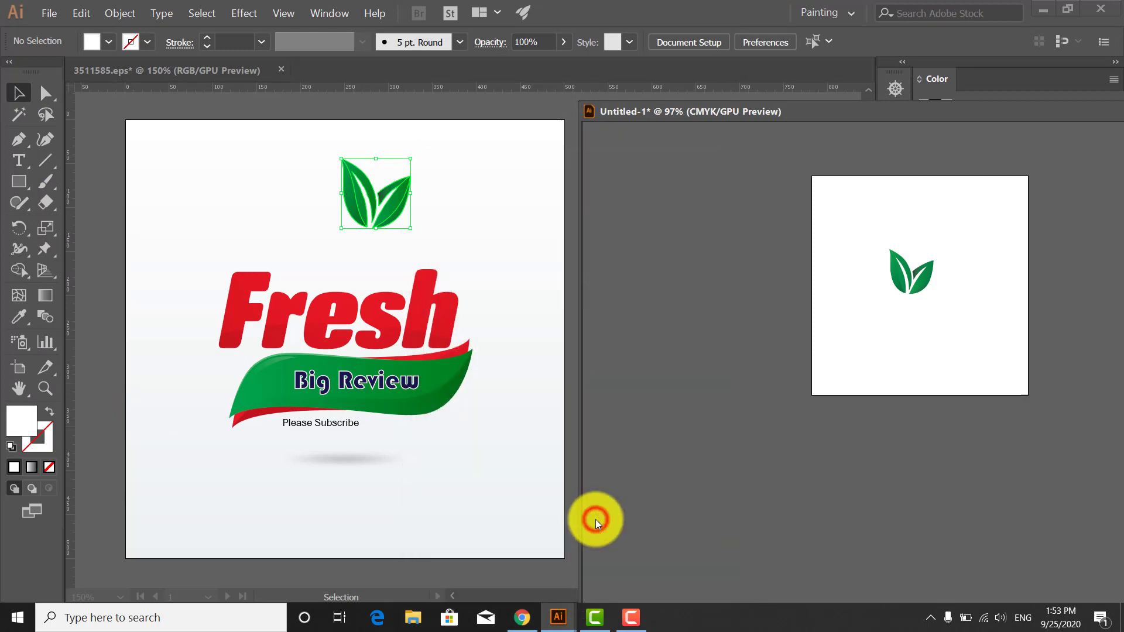
left_click(476, 275)
left_click(846, 240)
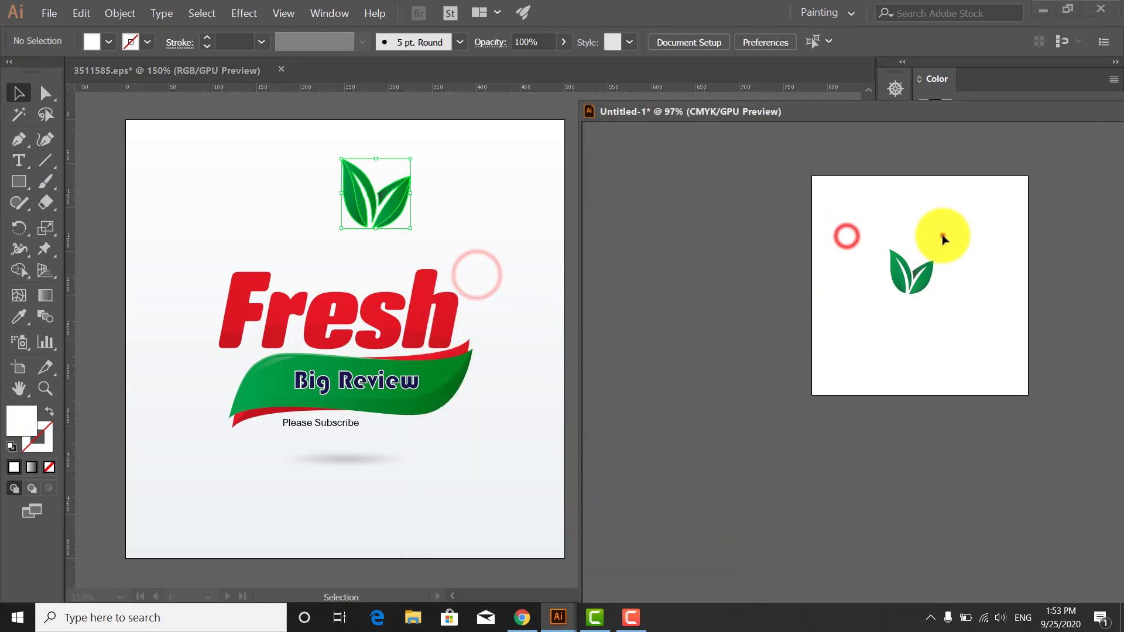
left_click(941, 234)
key("Delete")
Step: Copy the red Fresh lettering onto the Untitled-1 artboard and move the original up off the ribbon, just below the leaves
left_click(487, 271)
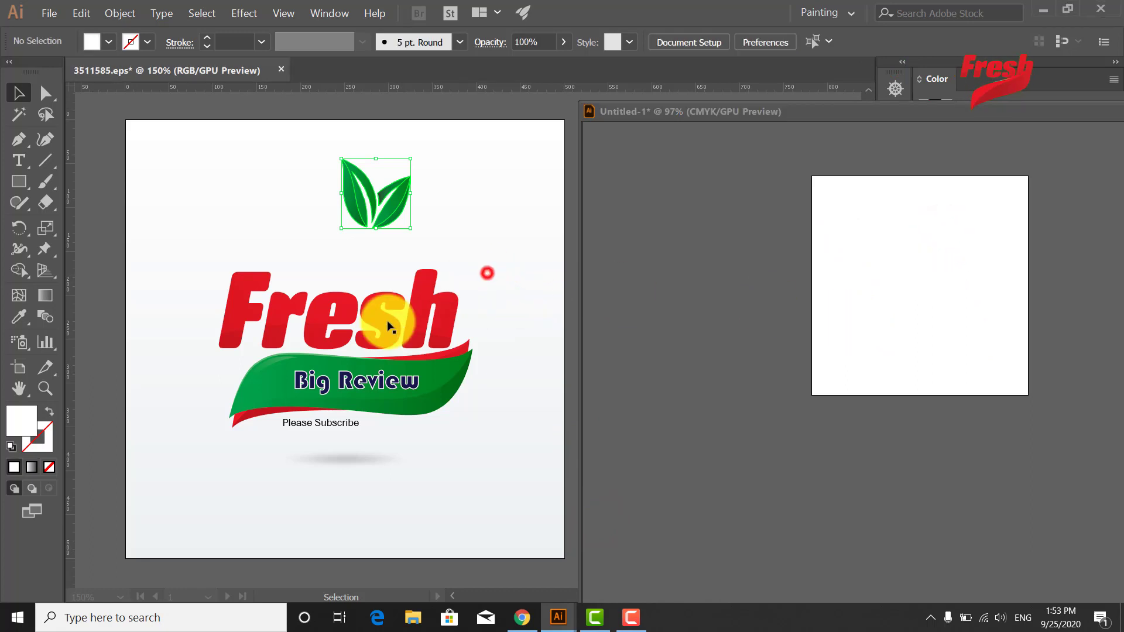
left_click_drag(175, 257, 459, 333)
left_click_drag(371, 334, 939, 291)
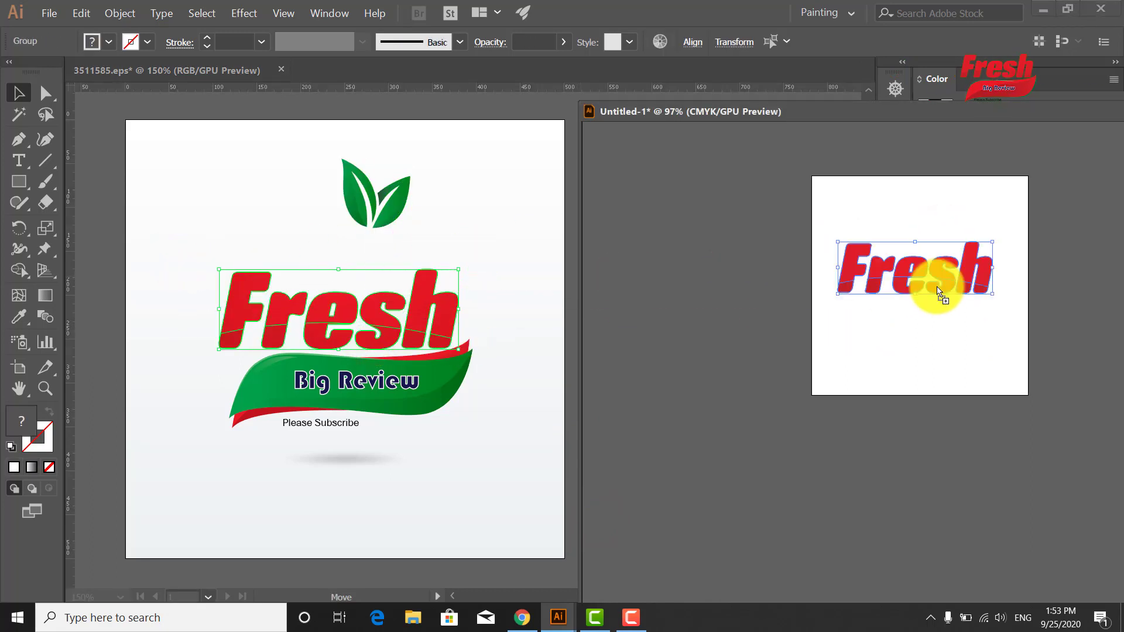
left_click_drag(271, 268, 242, 229)
left_click(486, 276)
left_click(961, 226)
left_click(960, 333)
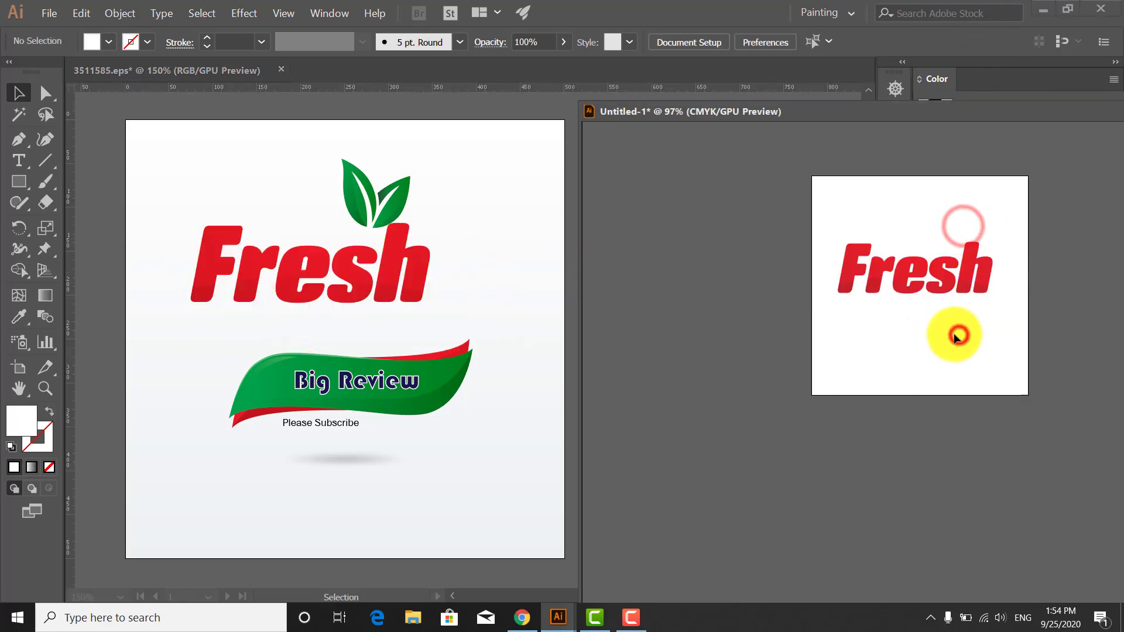
Step: Export the Fresh lettering in Untitled-1 as a PNG named f in the Logo folder
left_click(46, 33)
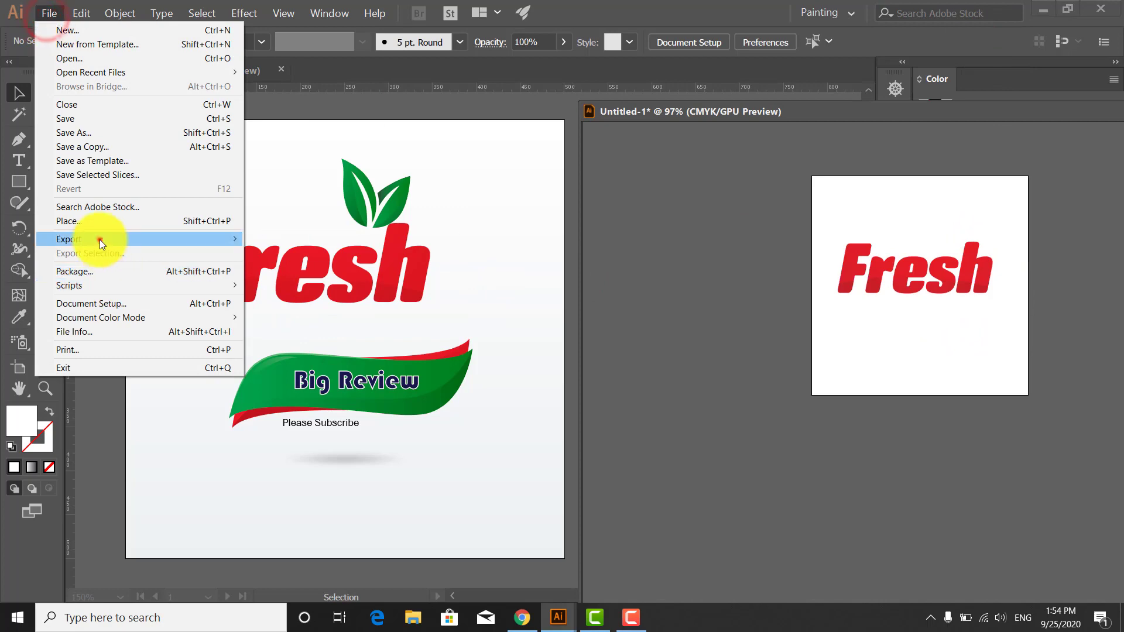
left_click(100, 239)
left_click(281, 252)
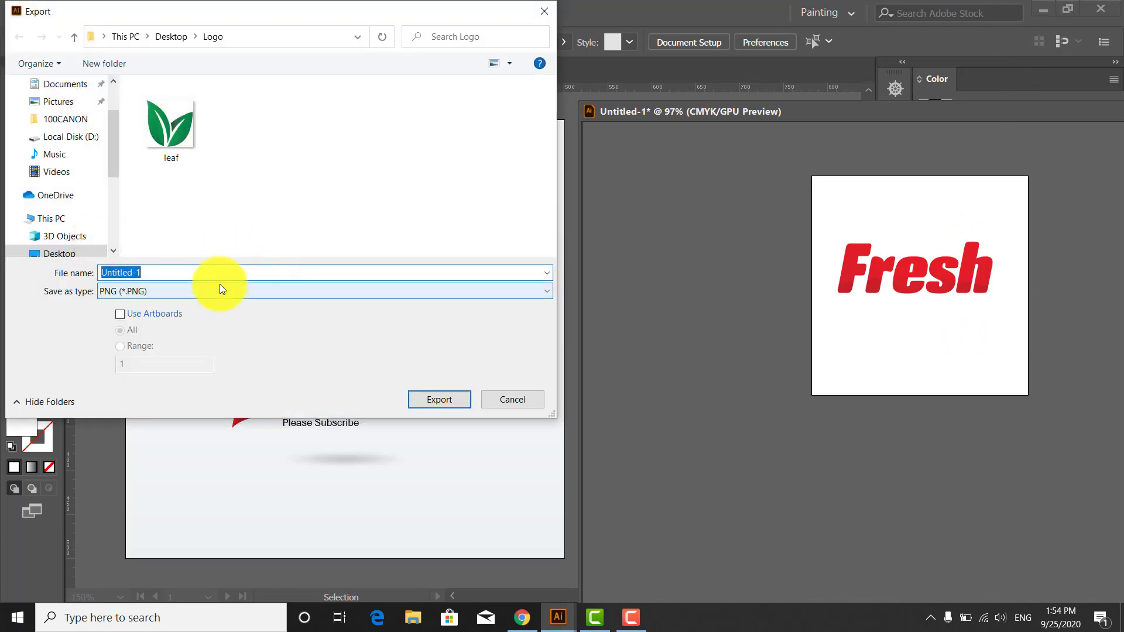
type("f")
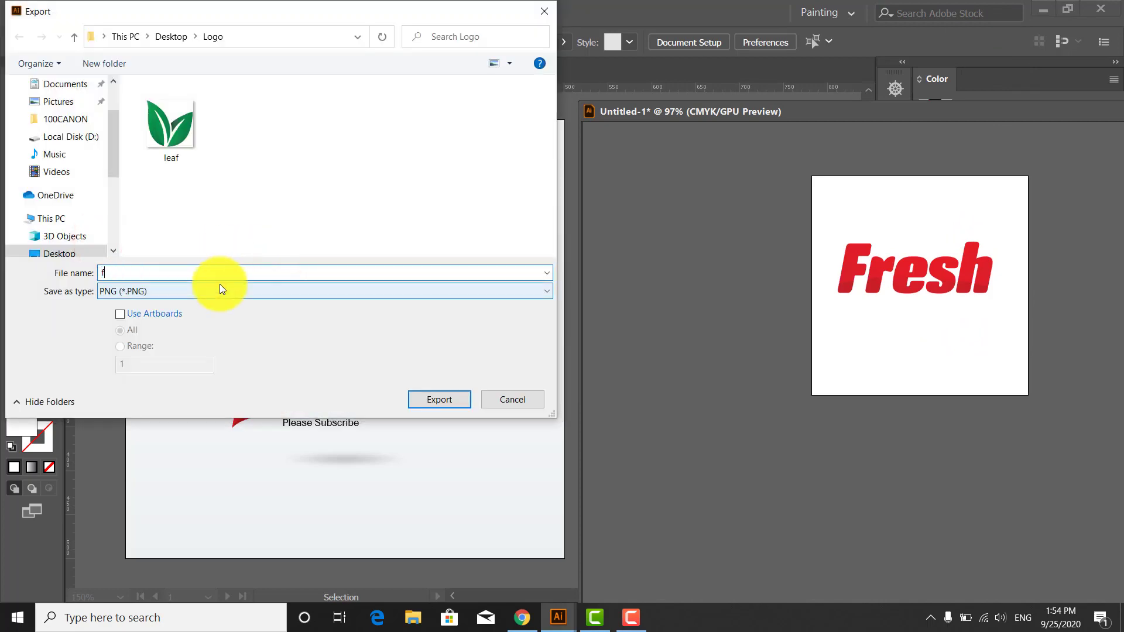
left_click(446, 401)
left_click(595, 521)
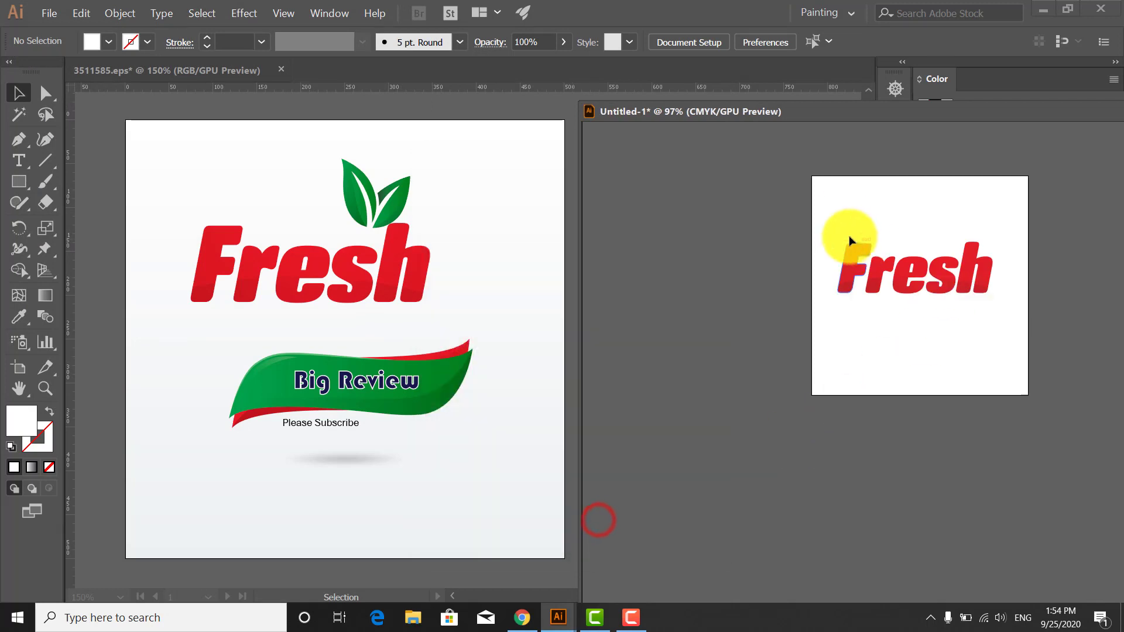
Step: Replace the Fresh lettering in Untitled-1 with a copy of the Big Review text, moving the original below the ribbon
left_click_drag(838, 212, 1015, 326)
key("Delete")
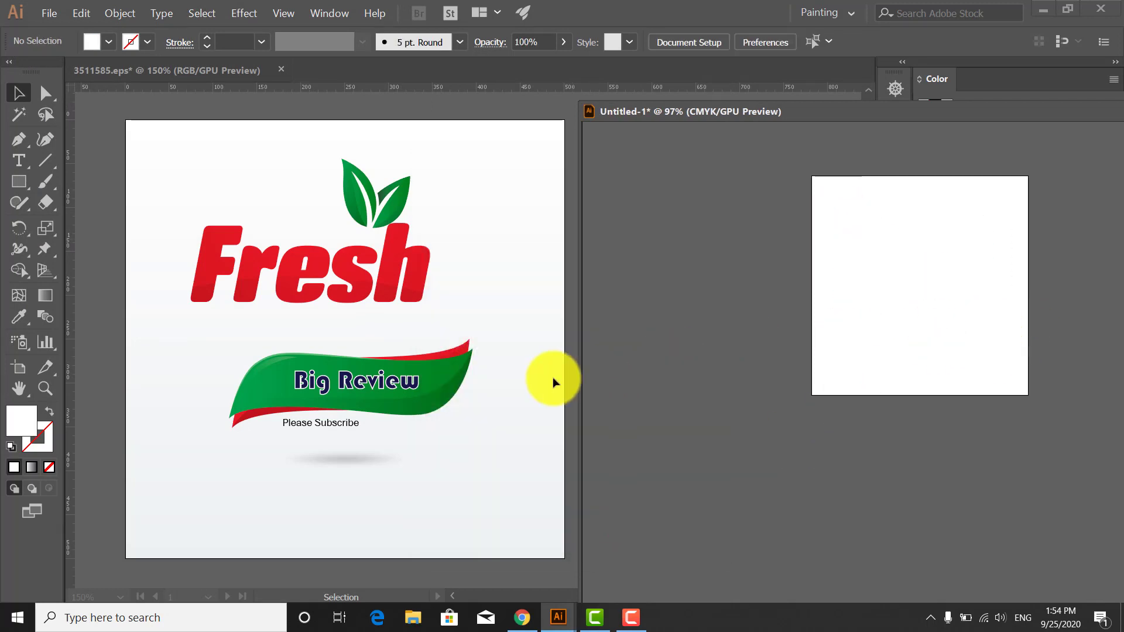
left_click_drag(352, 386, 957, 285)
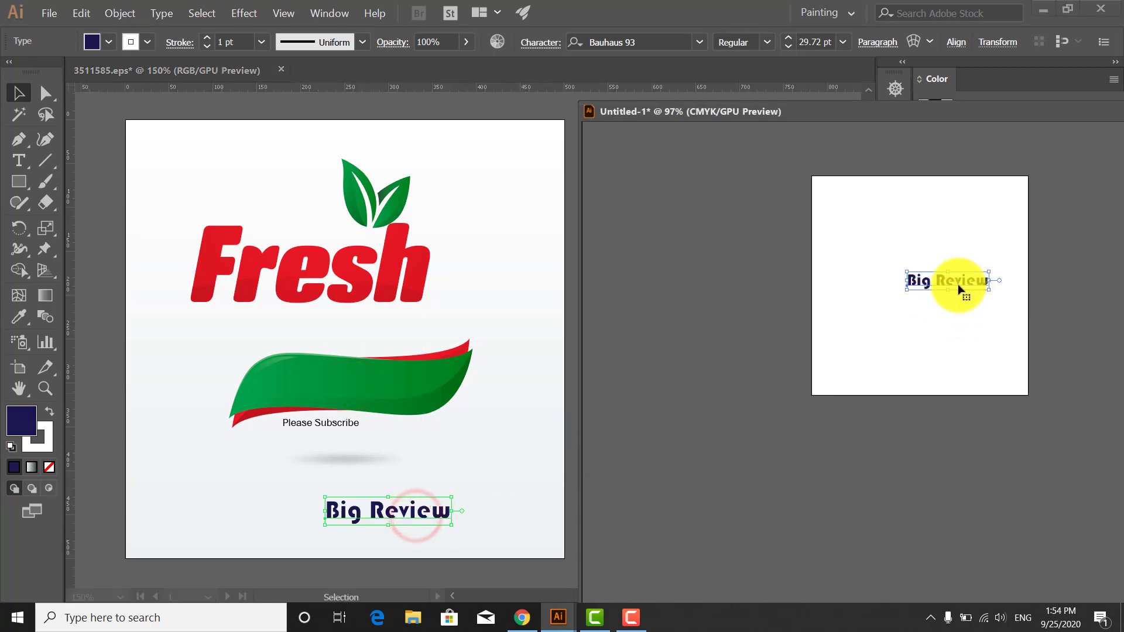
left_click(945, 321)
Step: Export the Big Review text in Untitled-1 as a PNG named B in the Logo folder
left_click(49, 13)
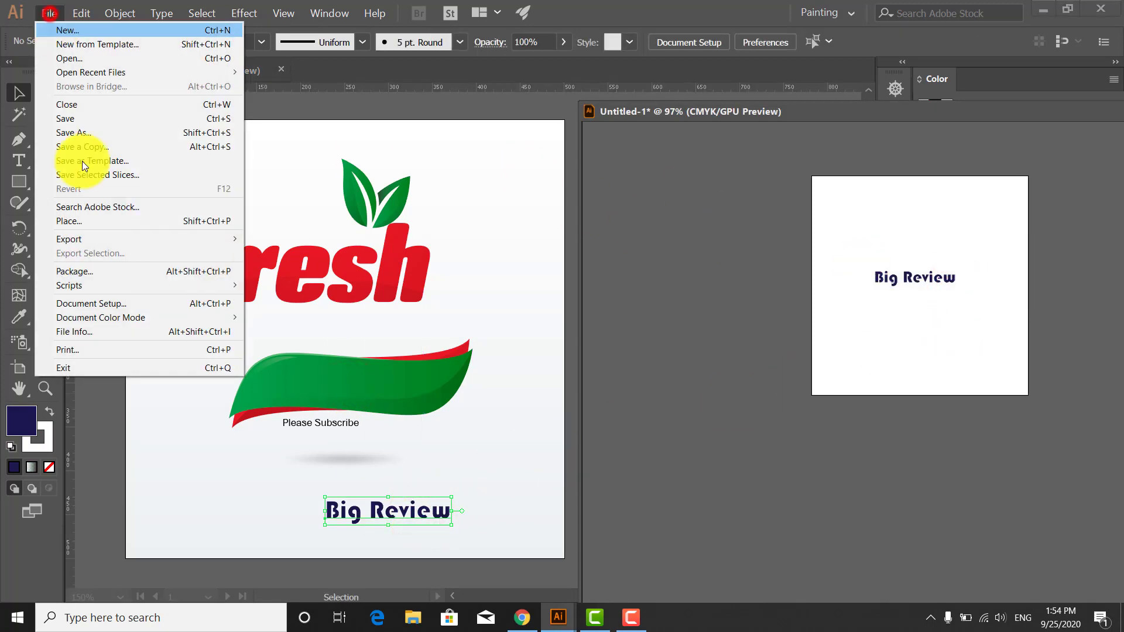
left_click(92, 238)
left_click(273, 255)
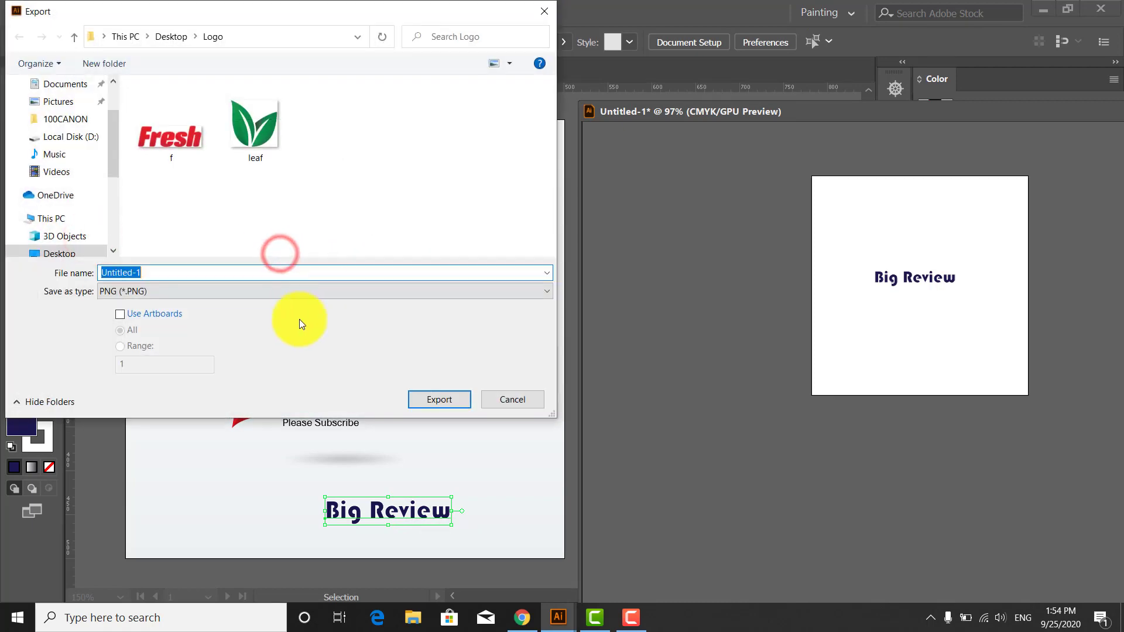
type("B")
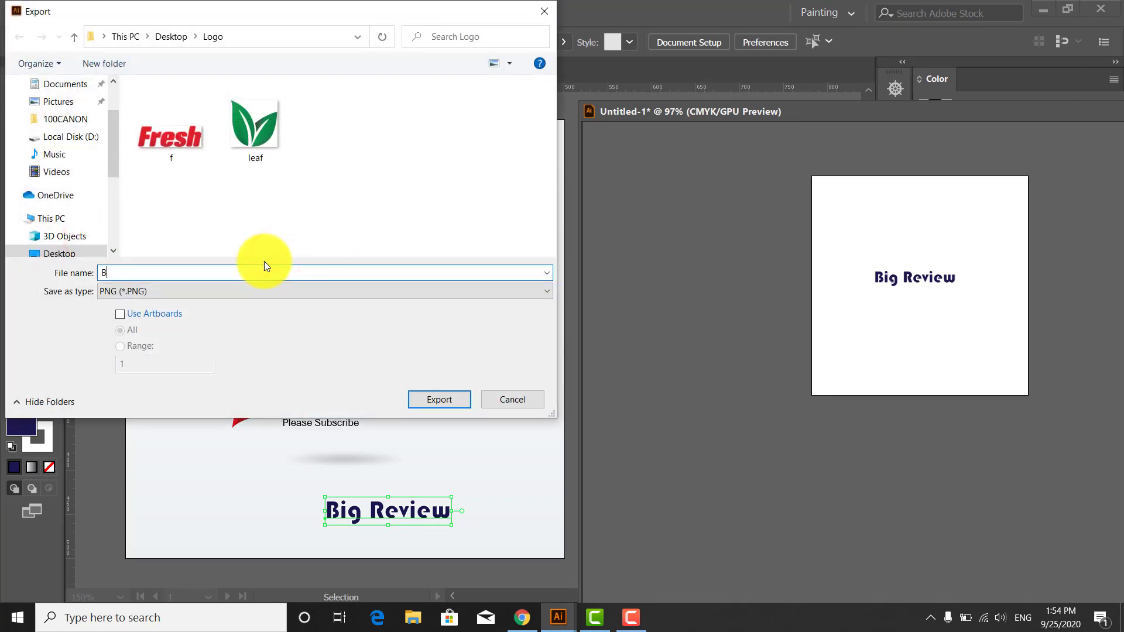
left_click(445, 403)
left_click(585, 521)
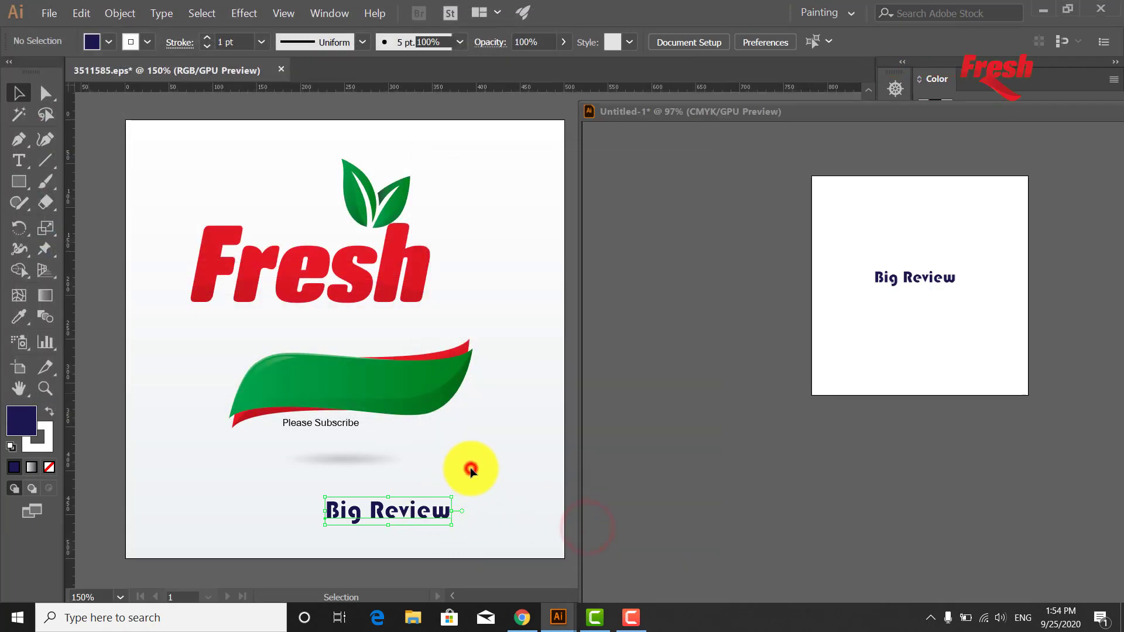
Step: Replace the Big Review text in Untitled-1 with a copy of the Please Subscribe text from the logo
left_click_drag(344, 426, 935, 227)
left_click(932, 287)
left_click(954, 232)
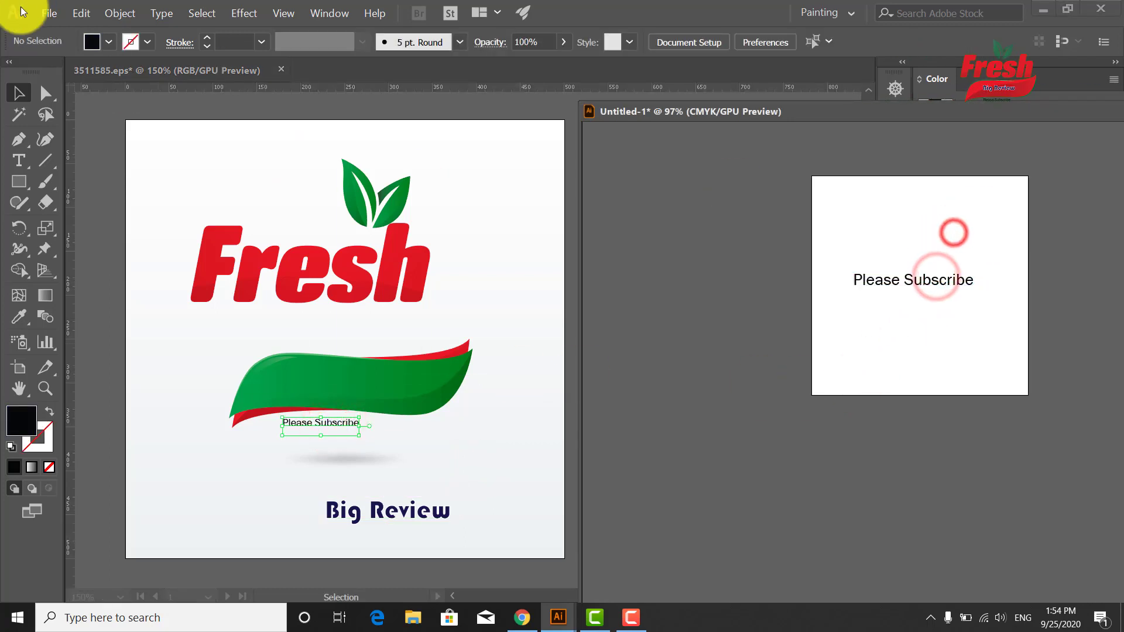
Step: Export the Please Subscribe text as a 72 ppi transparent PNG named P, and delete it from Untitled-1
left_click(46, 12)
mouse_move(103, 239)
left_click(278, 252)
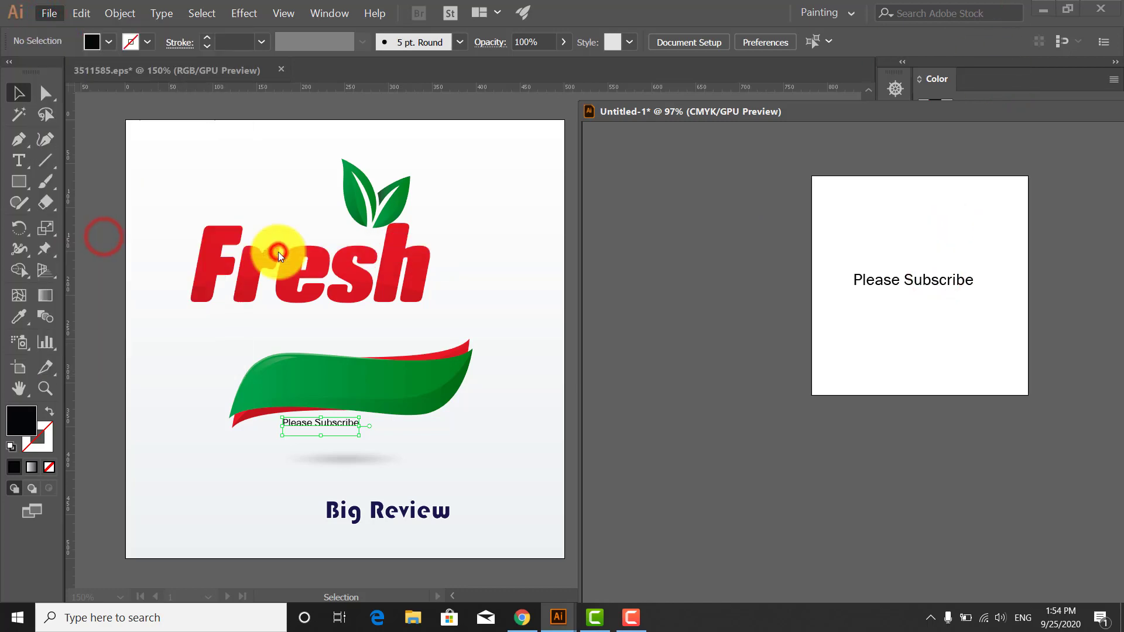
type("P")
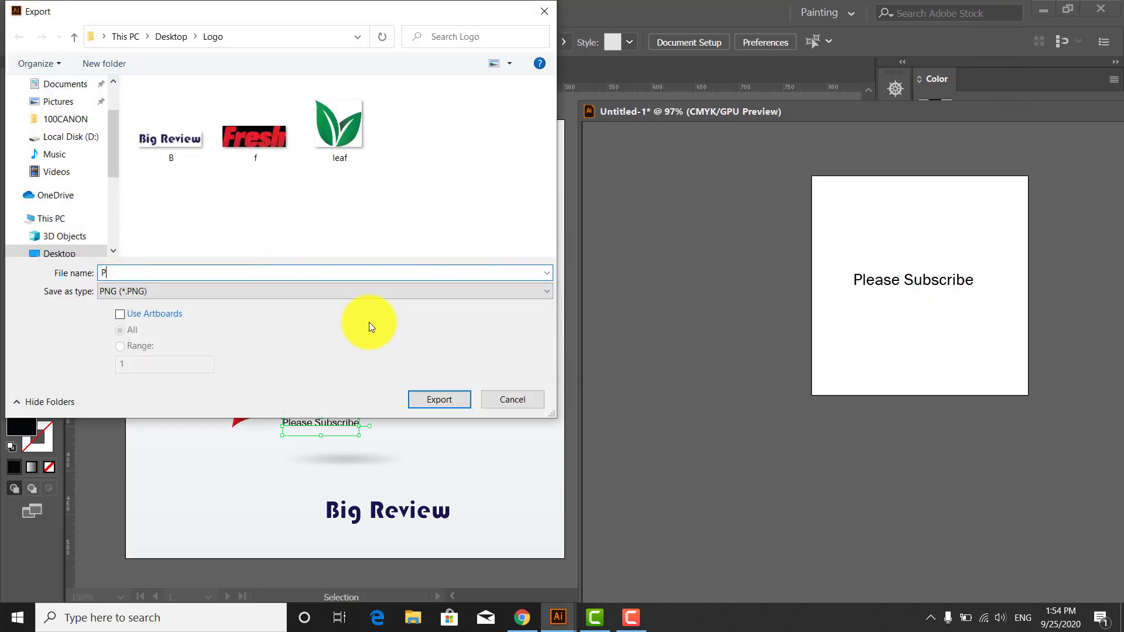
left_click(439, 400)
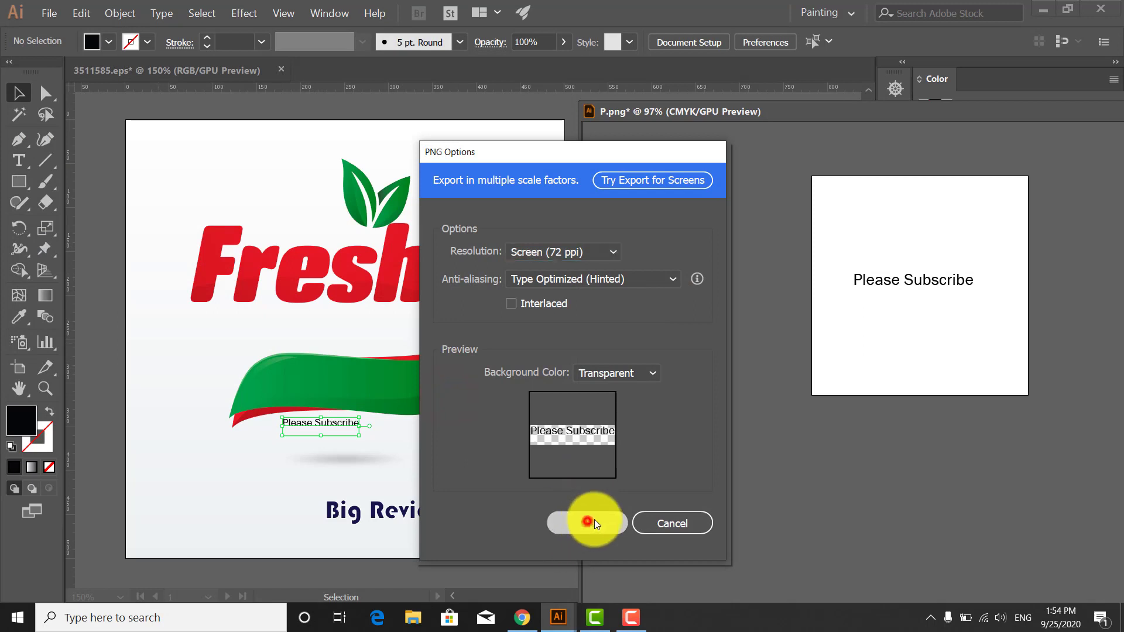
left_click(596, 523)
left_click_drag(883, 311, 933, 243)
key("Delete")
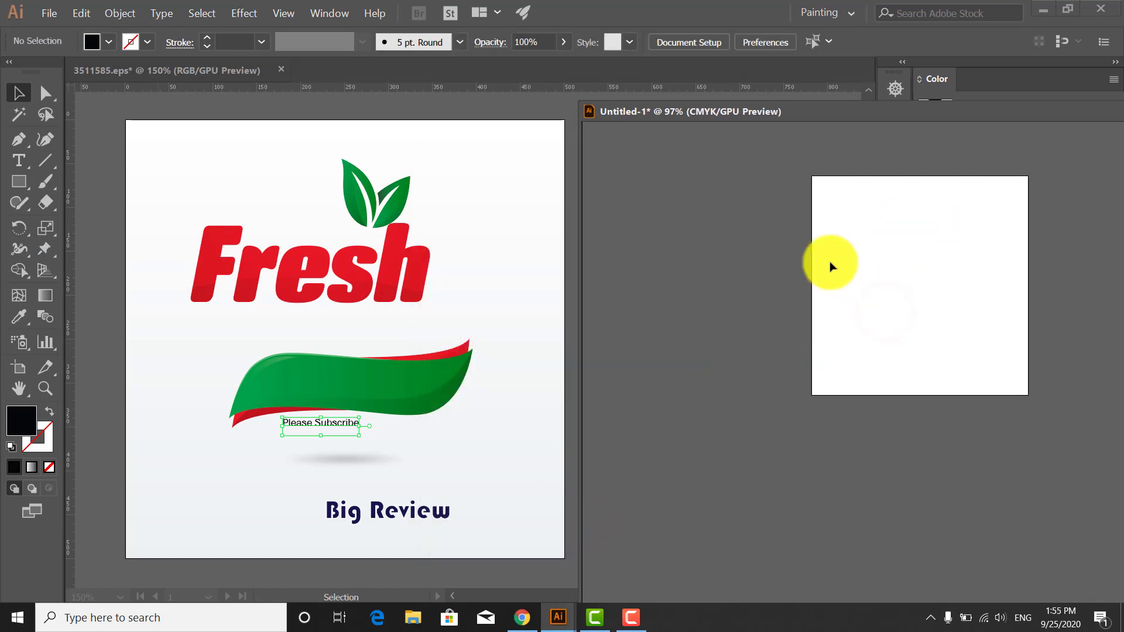
Step: Move the logo's Please Subscribe text down beside the shadow, and copy the grey shadow ellipse onto the Untitled-1 artboard
left_click(326, 425)
left_click_drag(303, 424, 187, 484)
left_click_drag(365, 460, 901, 314)
left_click(962, 311)
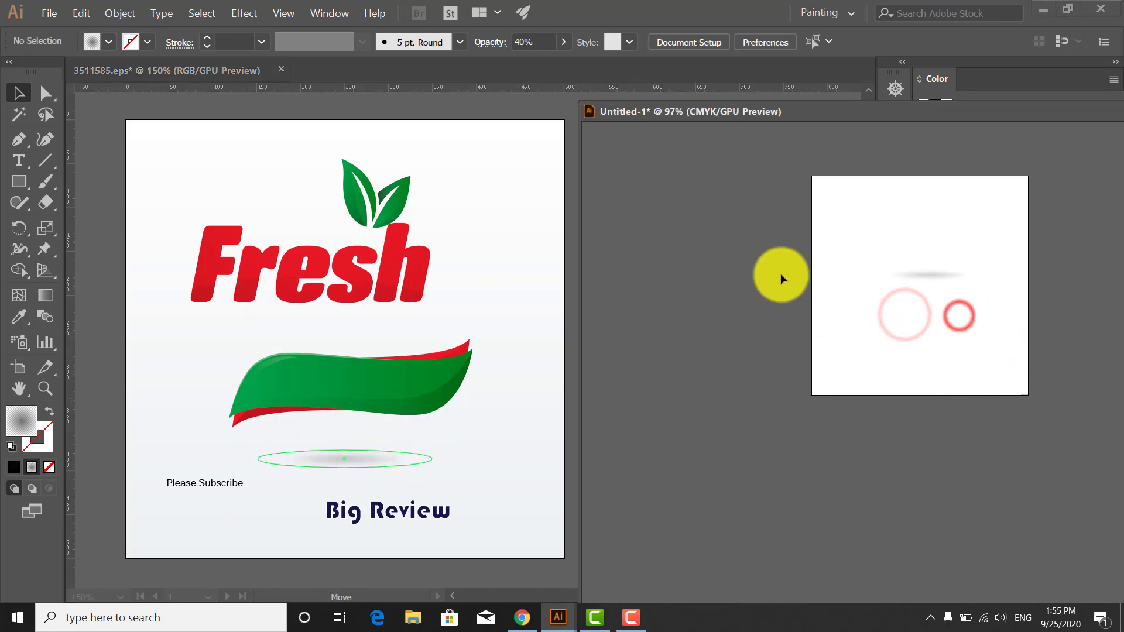
Step: Export the shadow as a 72 ppi transparent PNG named Shadow, and delete it from Untitled-1
left_click(50, 13)
mouse_move(110, 241)
left_click(283, 254)
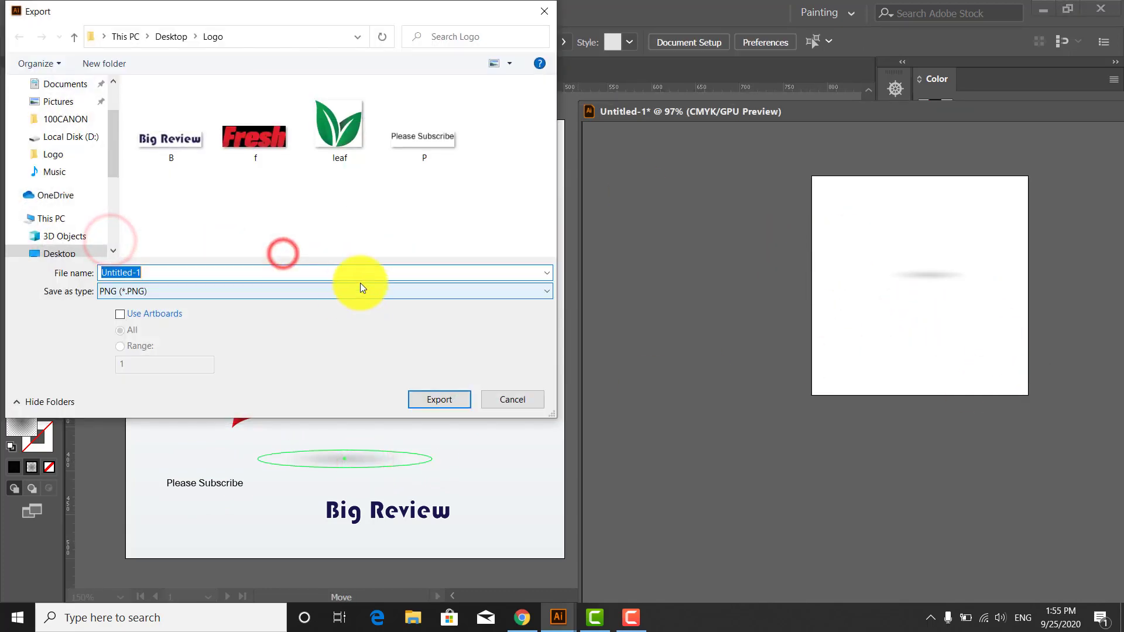
type("Shad")
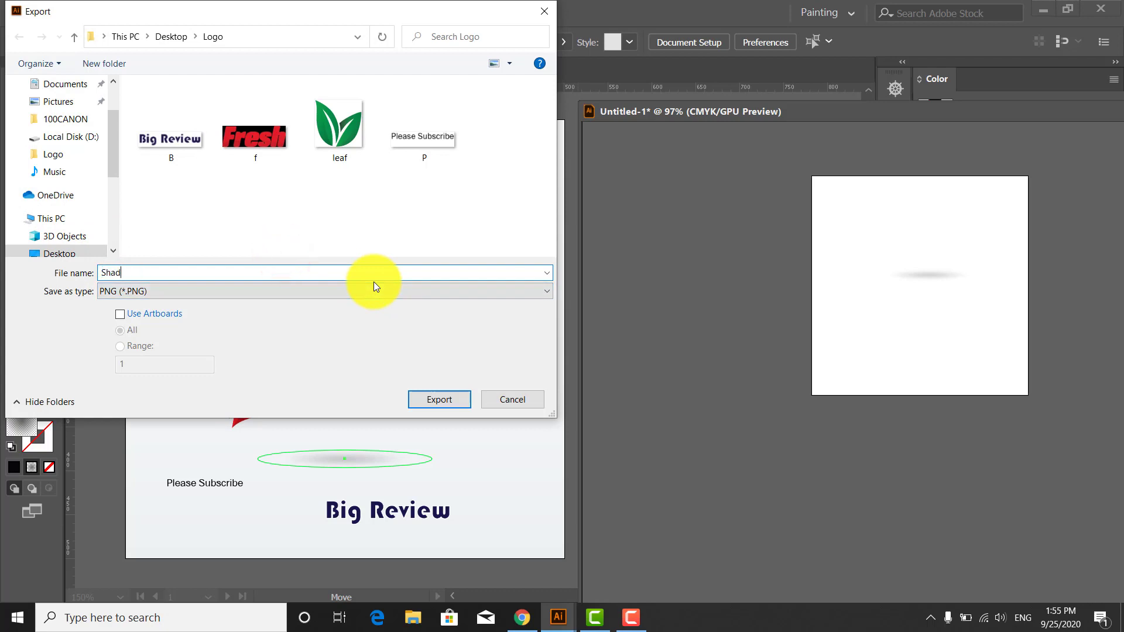
type("ow")
left_click(448, 399)
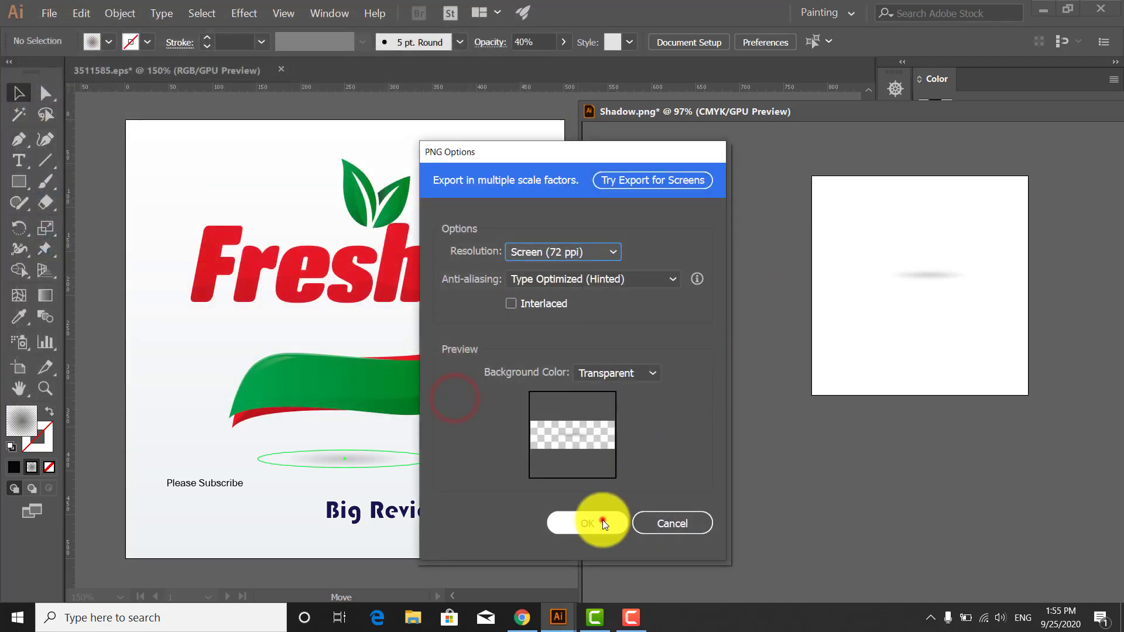
left_click(604, 524)
left_click_drag(893, 233, 941, 356)
key("Delete")
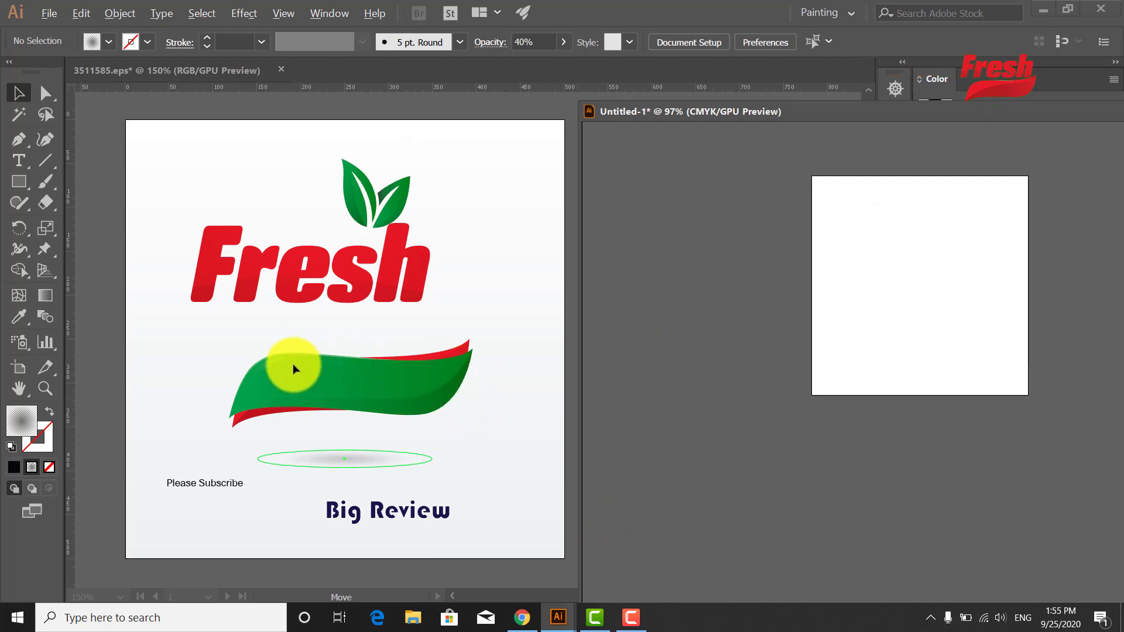
Step: Select the green ribbon's shapes together, move them off the red ribbon and copy them onto the Untitled-1 artboard
scroll(294, 369, "up", 1)
left_click(261, 425)
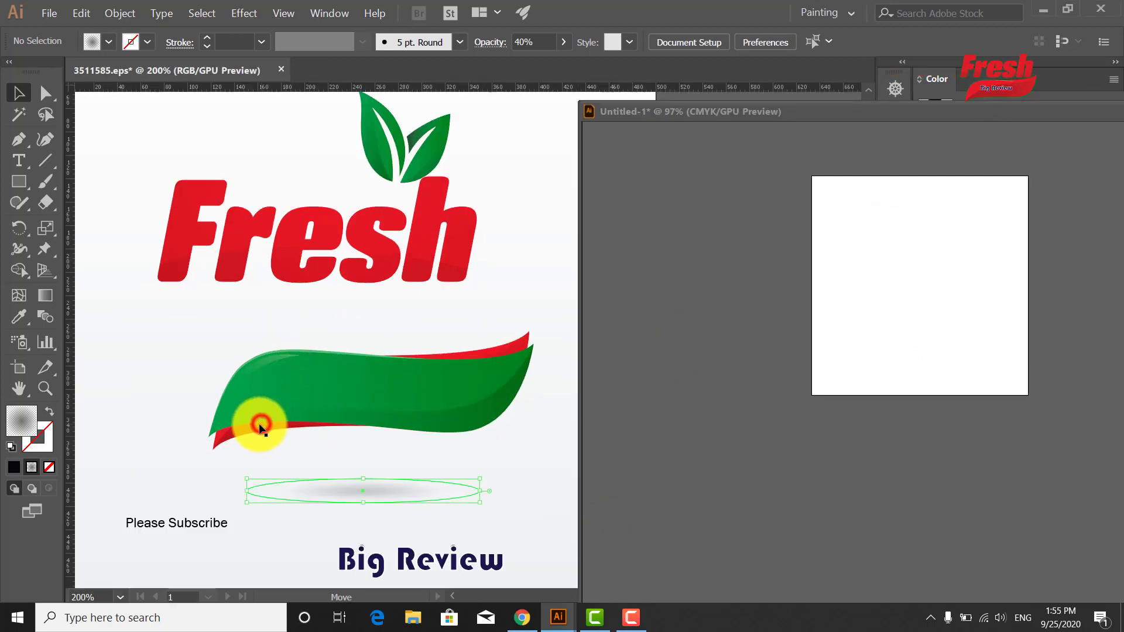
left_click(291, 414)
left_click(271, 388, "shift")
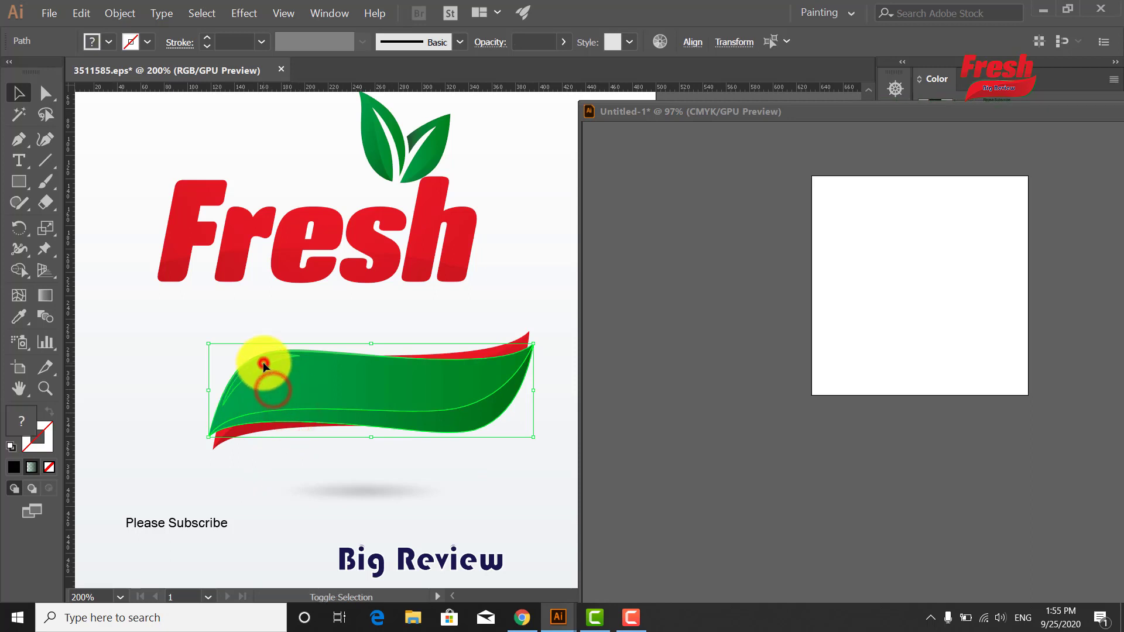
left_click_drag(264, 365, 931, 244)
left_click(921, 330)
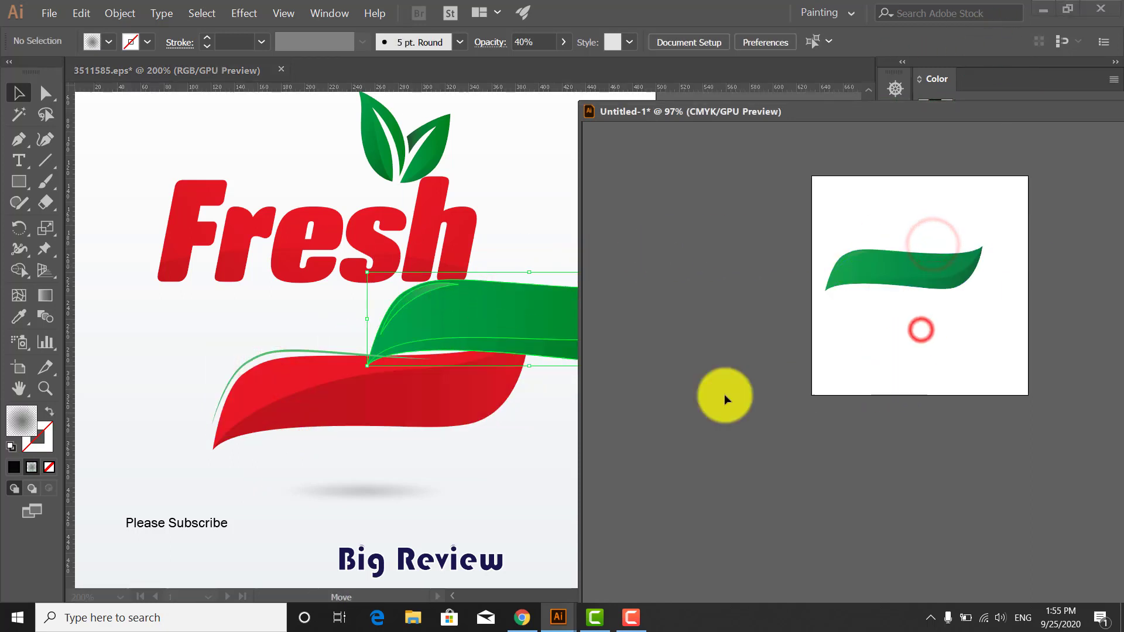
left_click(930, 349)
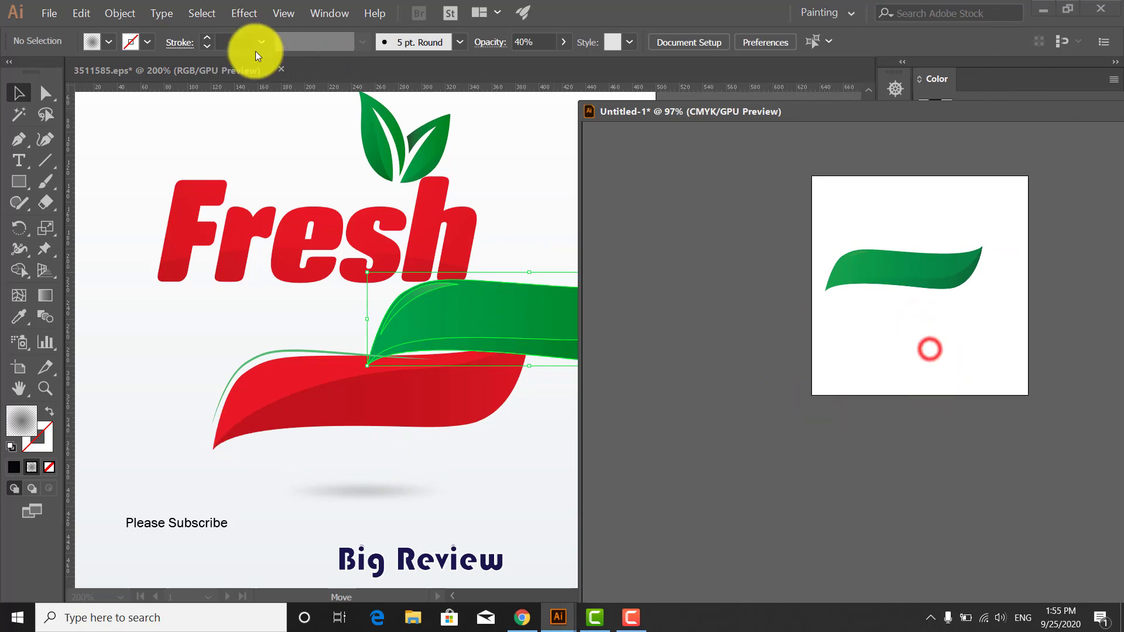
Step: Export the green ribbon as a PNG named 1 in the Logo folder, and delete it from Untitled-1
left_click(50, 13)
left_click(121, 245)
left_click(287, 255)
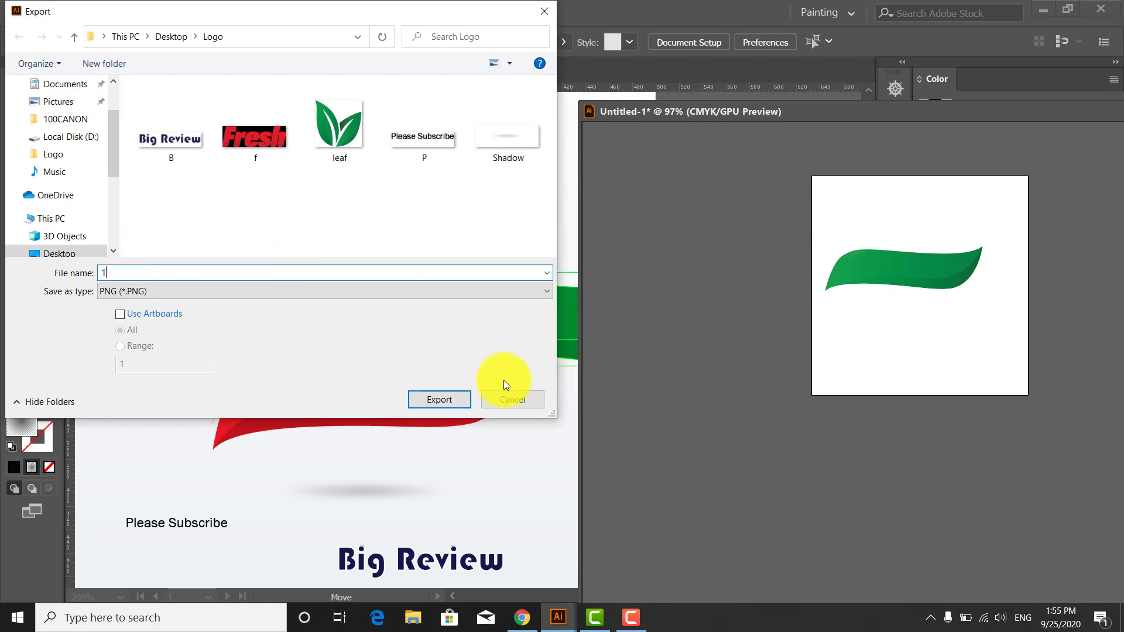
left_click(445, 401)
left_click(577, 522)
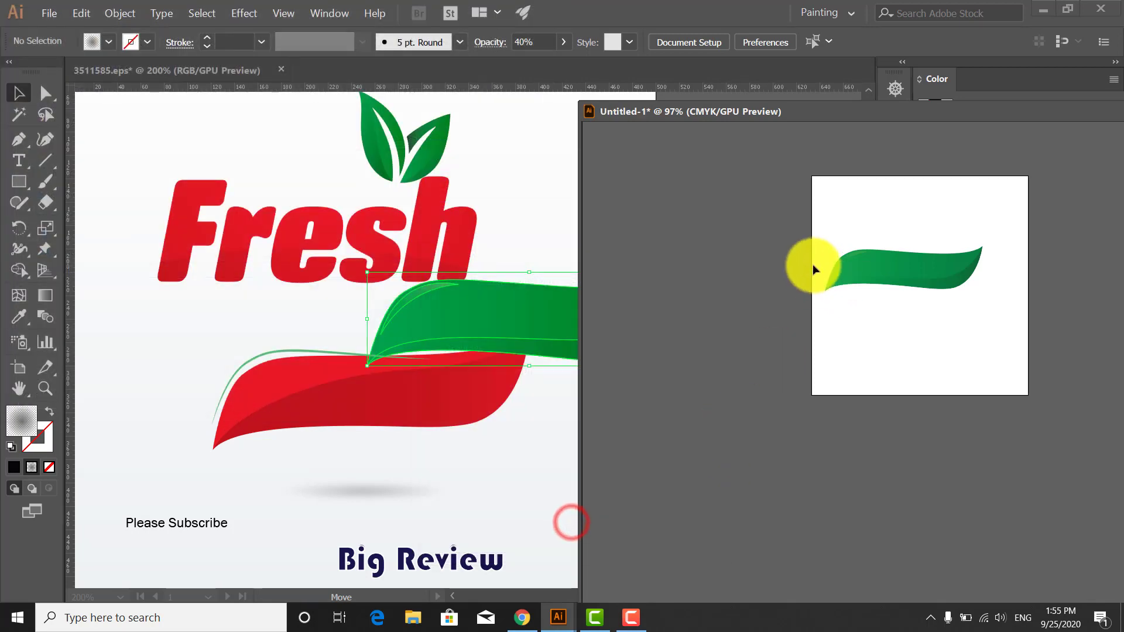
left_click_drag(831, 229, 1029, 326)
key("Delete")
Step: Copy the red ribbon with its thin green highlight from the logo onto the Untitled-1 artboard
left_click(205, 334)
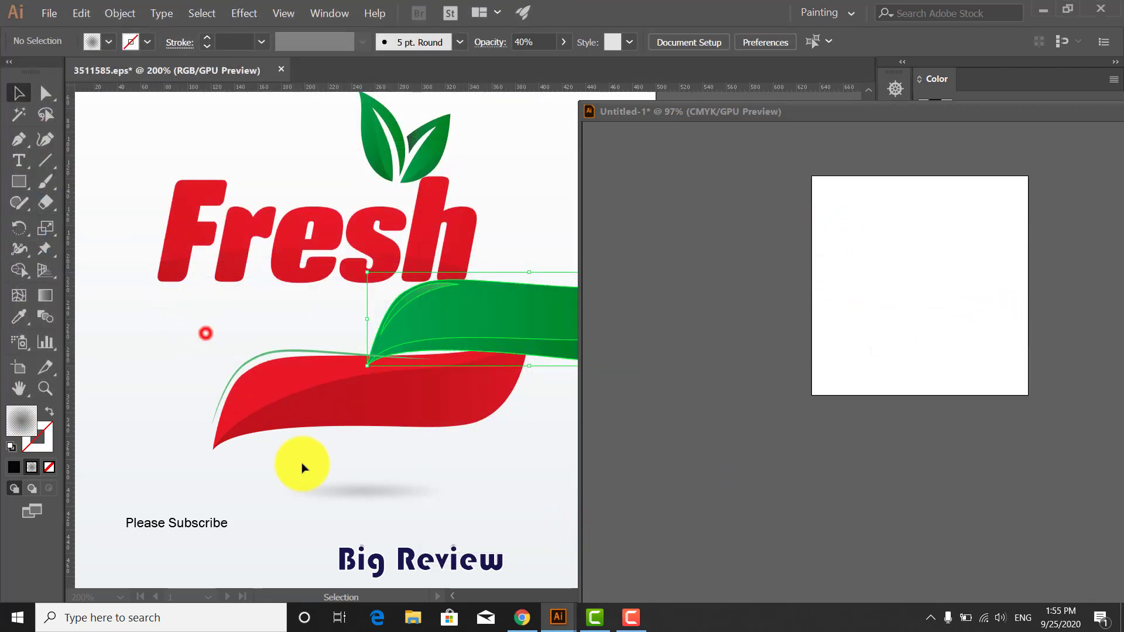
left_click_drag(218, 352, 838, 286)
left_click(911, 334)
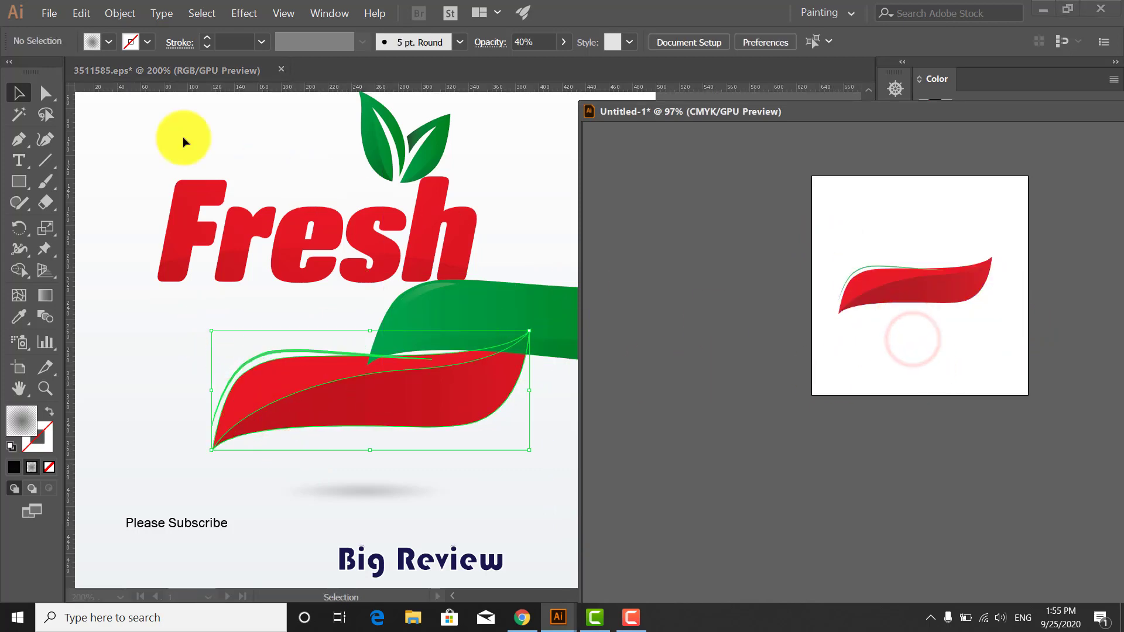
Step: Export the red ribbon from Untitled-1 as a PNG named 2 in the Logo folder
left_click(57, 16)
left_click(100, 236)
left_click(326, 256)
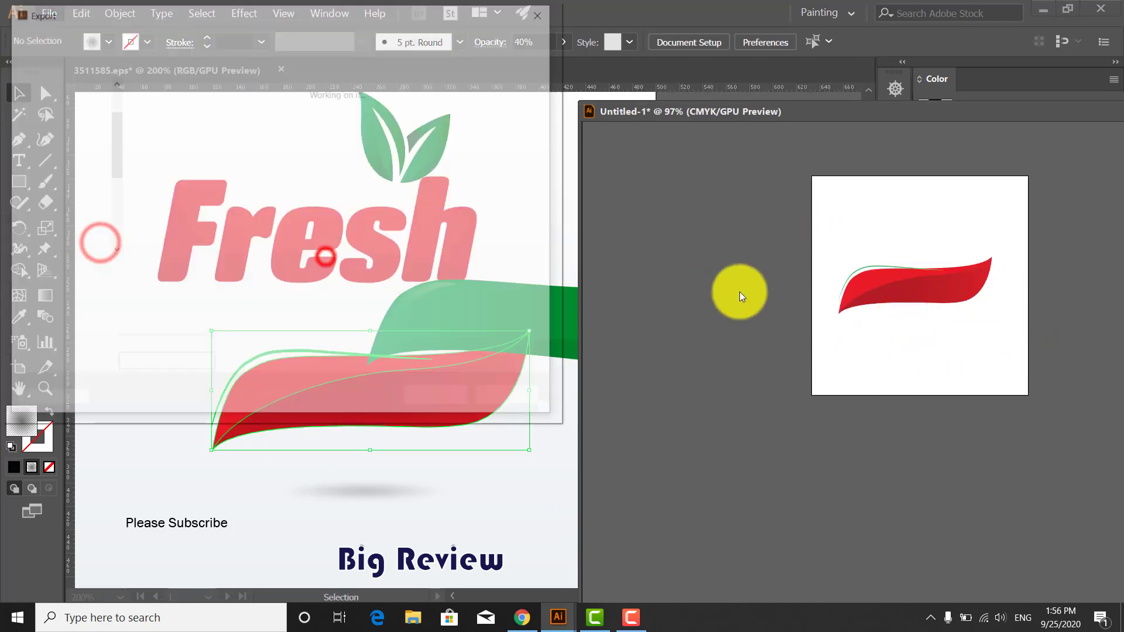
type("2")
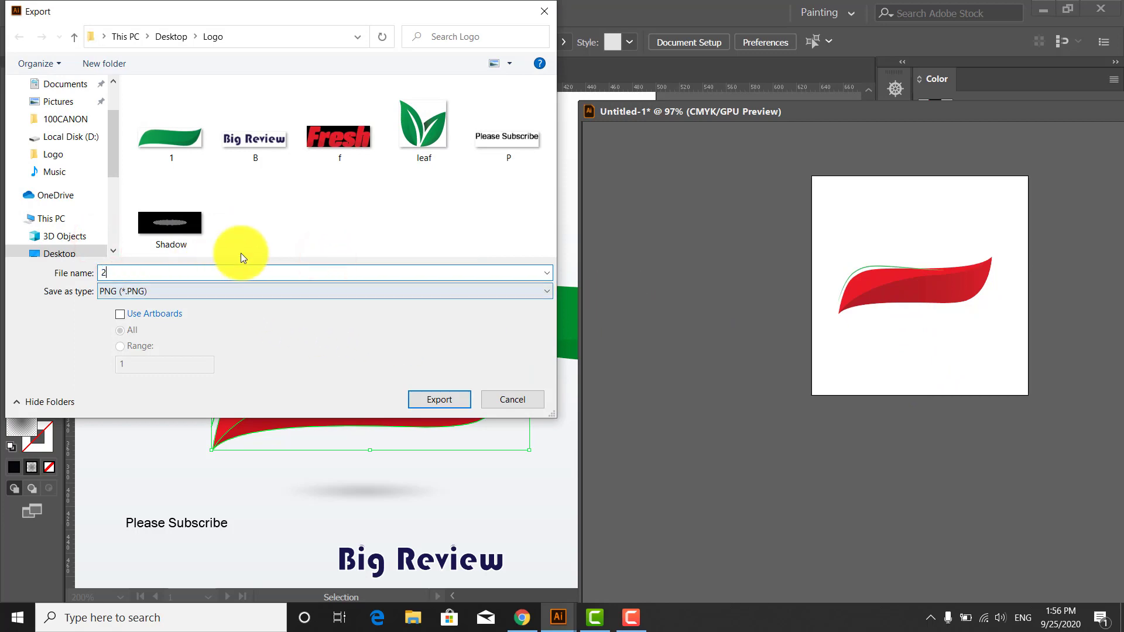
left_click(429, 397)
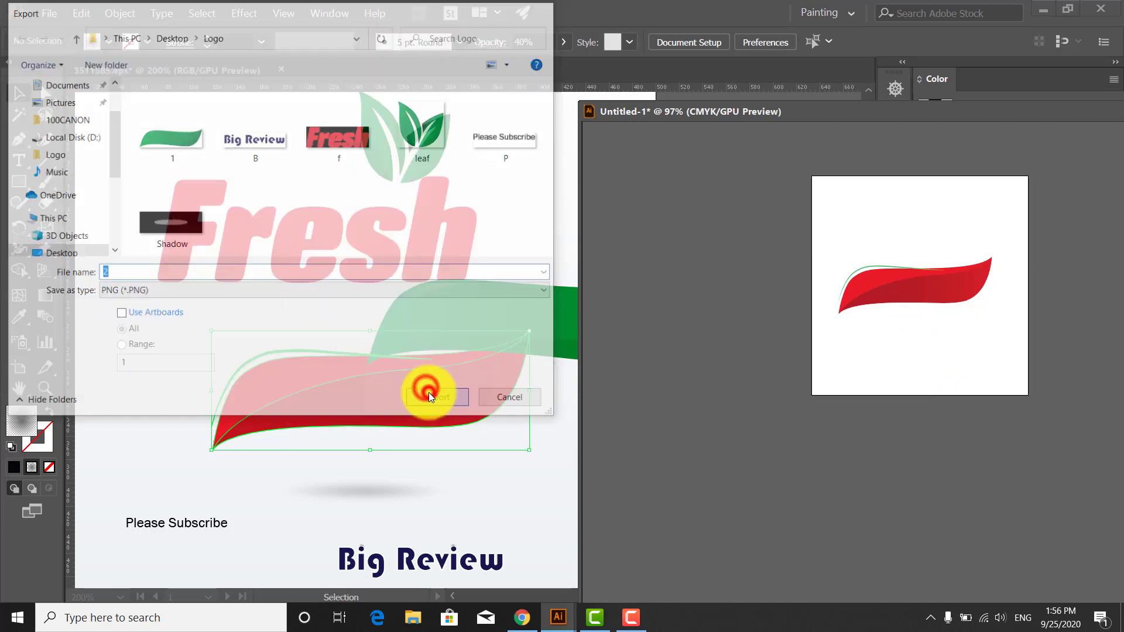
left_click(586, 522)
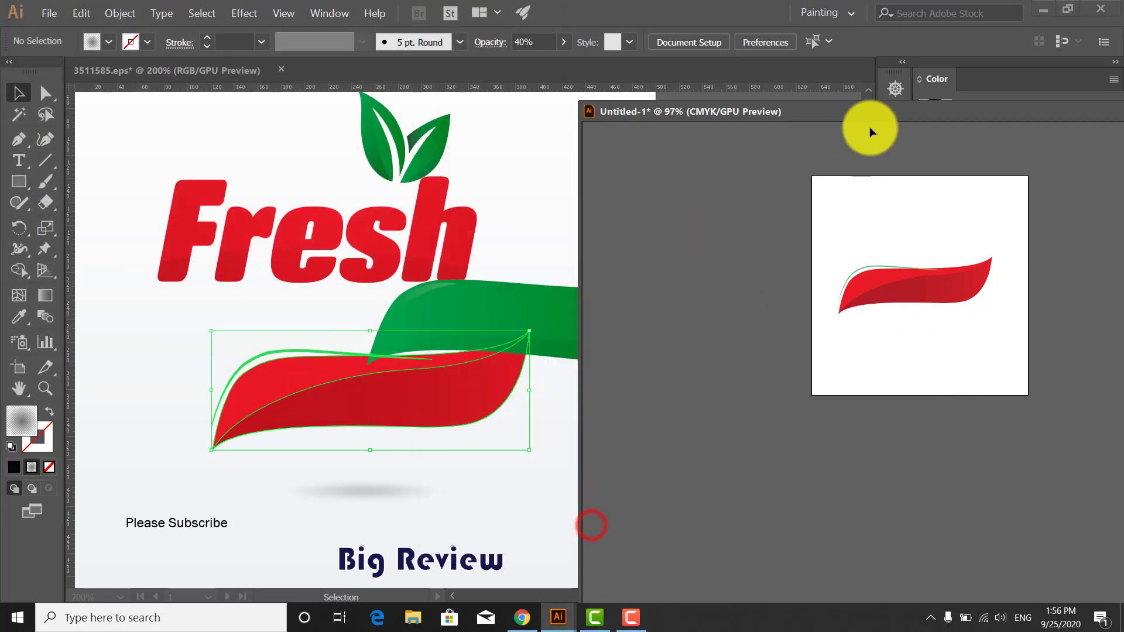
Step: Minimize Illustrator and switch to Cartoon Animator 4
left_click_drag(872, 116, 579, 143)
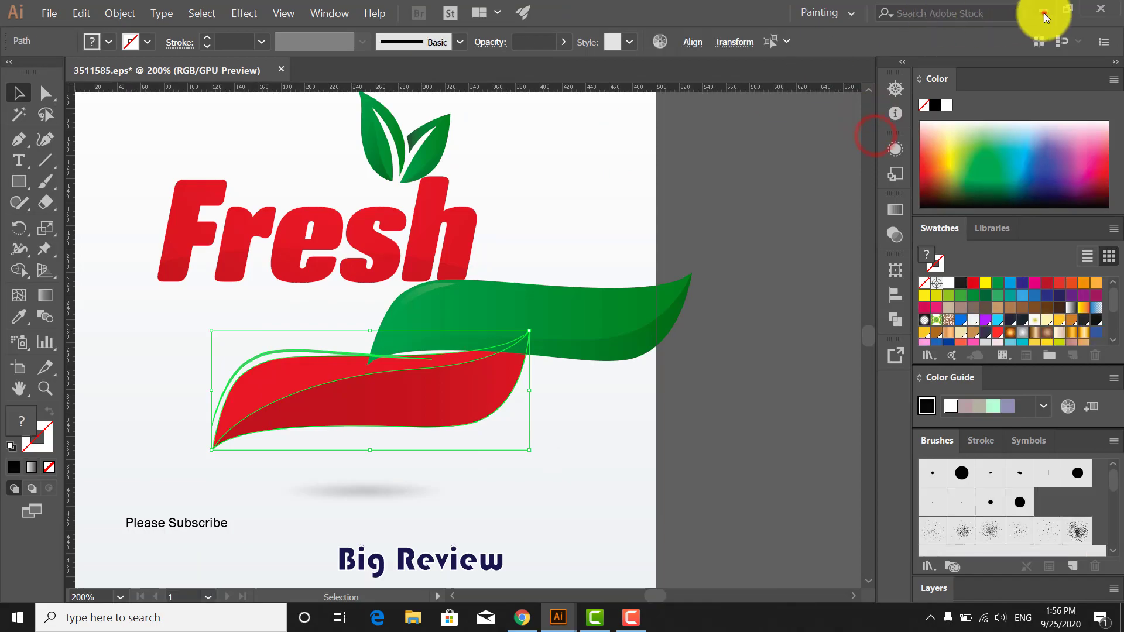
left_click(1043, 11)
left_click(631, 618)
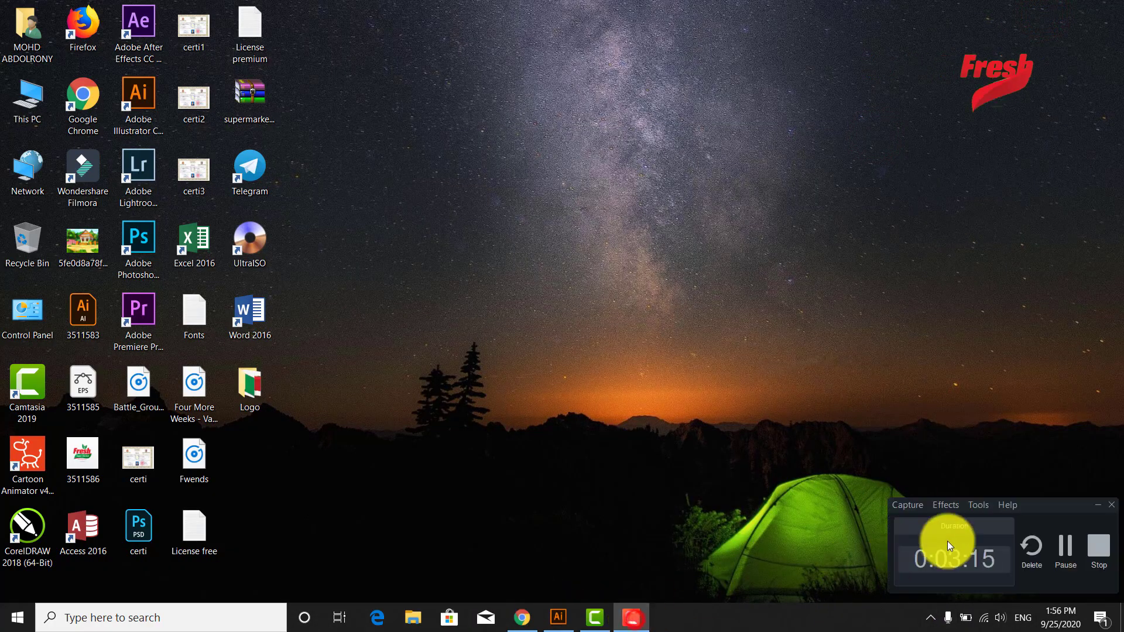
left_click(1061, 552)
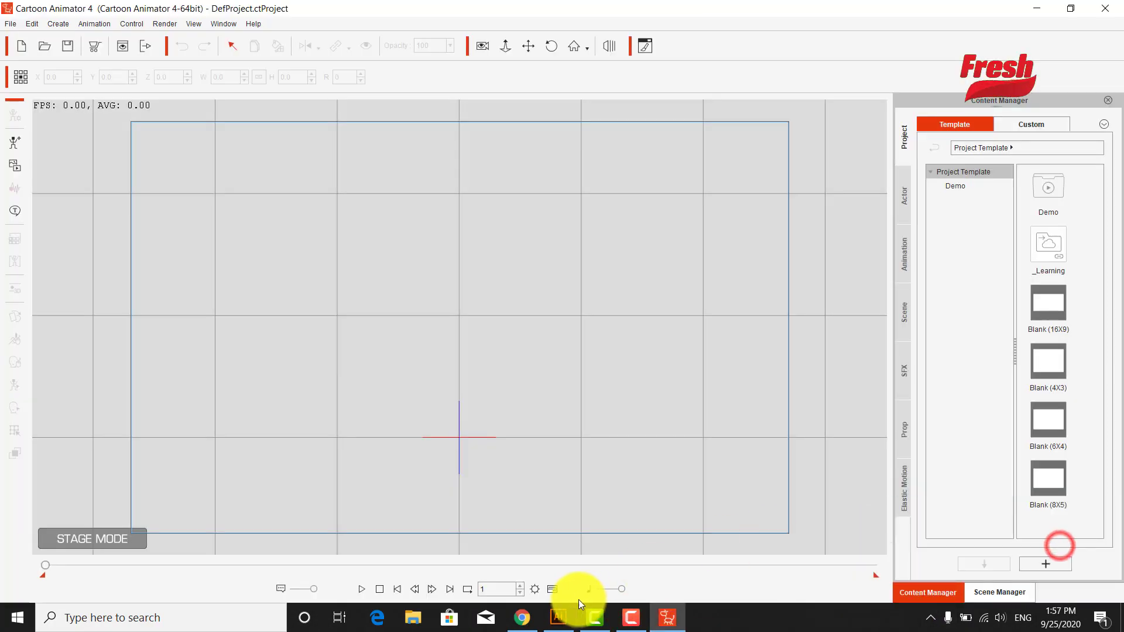
Step: Import the full logo image from the desktop's Logo folder onto the stage as a prop
left_click(16, 166)
left_click(570, 243)
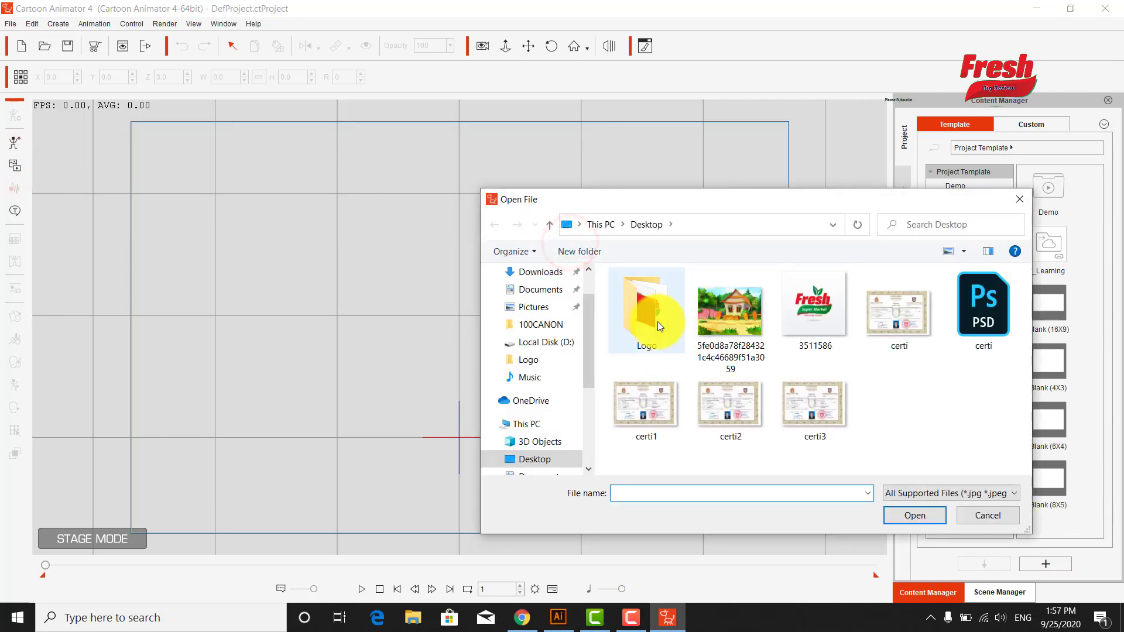
double_click(658, 321)
double_click(638, 395)
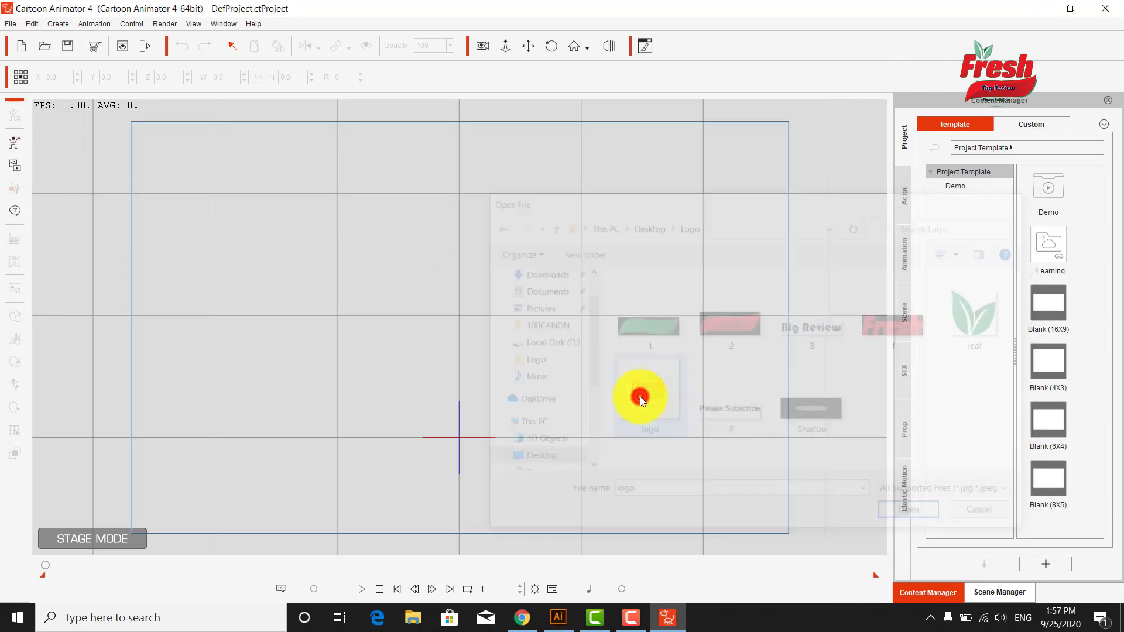
Step: Enlarge the full logo to about 332% and position it near the stage centre at about X 14.4, Y 87.3
left_click(519, 376)
left_click_drag(534, 428, 557, 321)
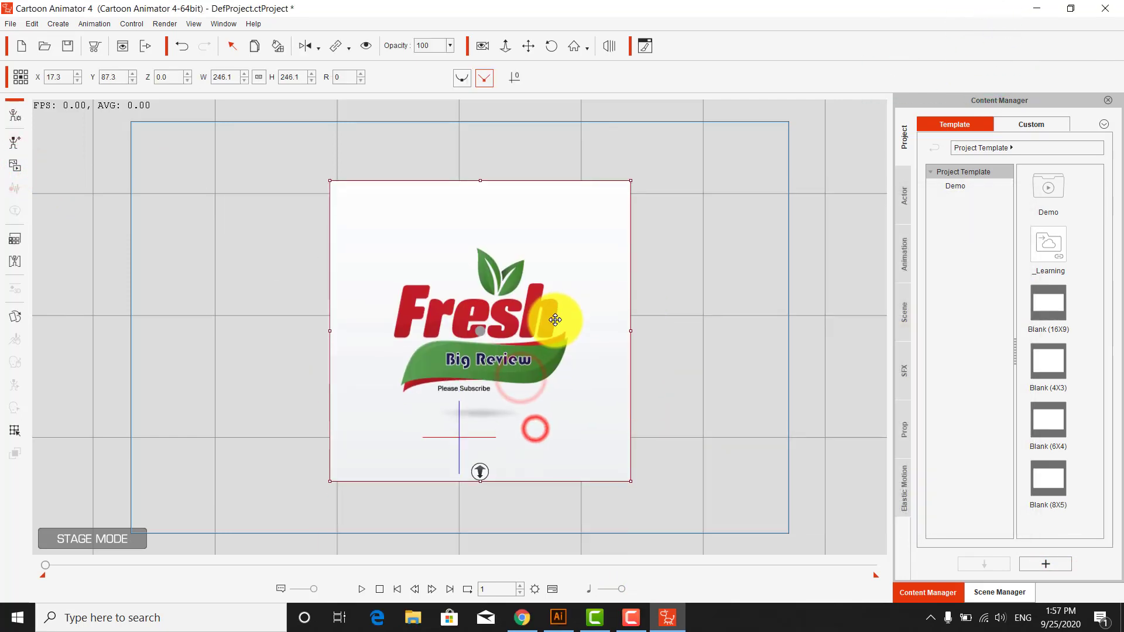
left_click_drag(632, 475, 707, 502)
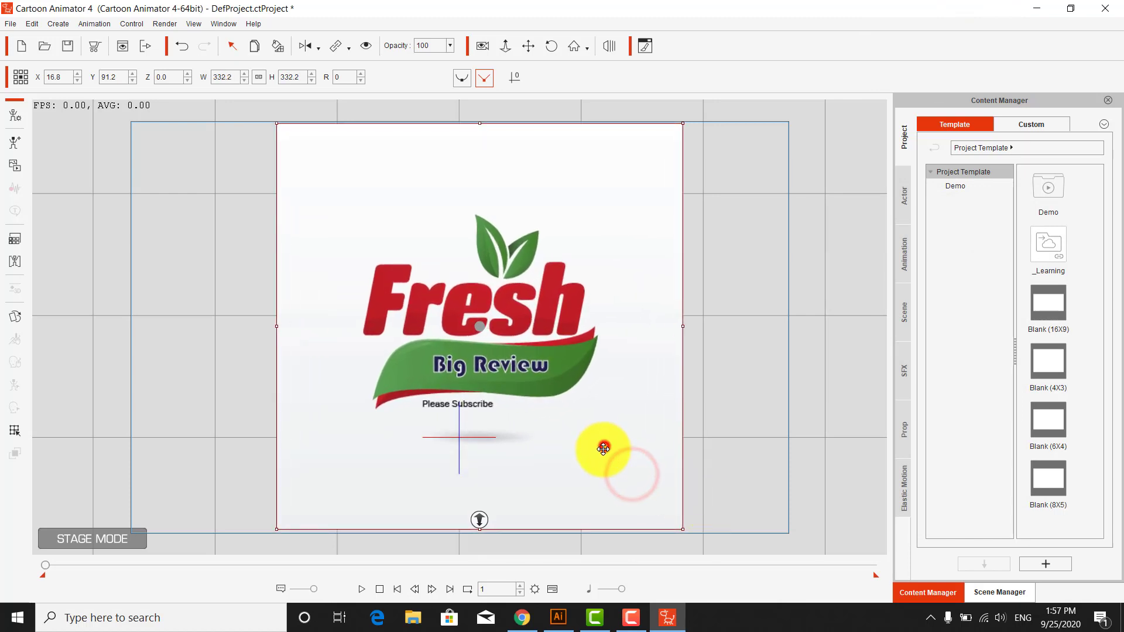
left_click_drag(599, 446, 602, 451)
left_click(693, 366)
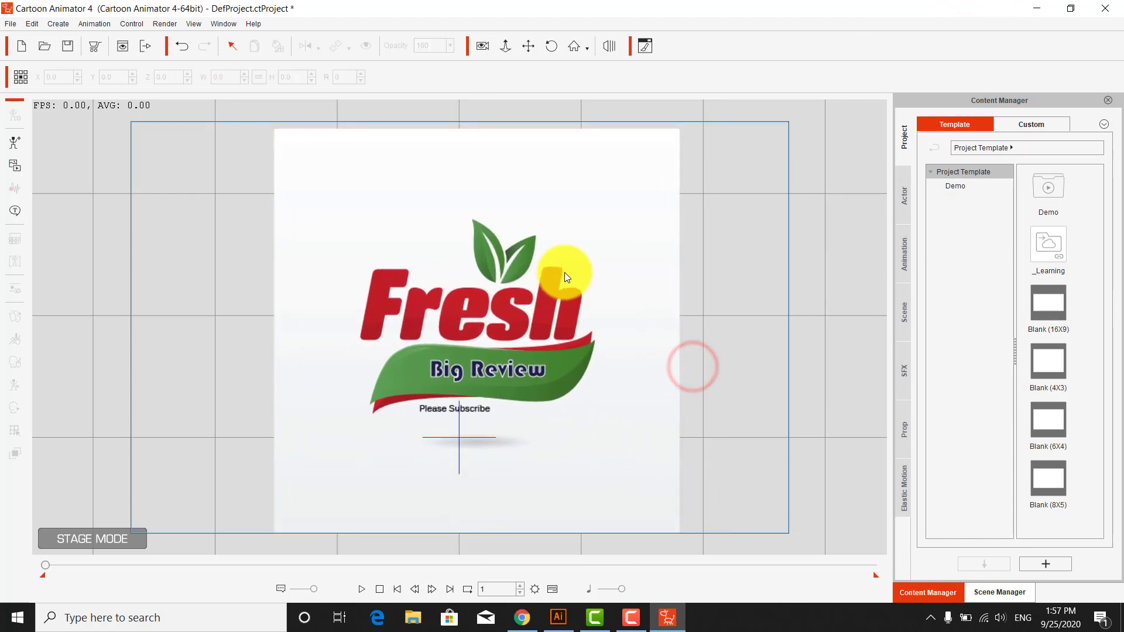
Step: Import the leaf image as a prop, enlarge it to about 264% and move it over the logo's leaves
left_click(21, 164)
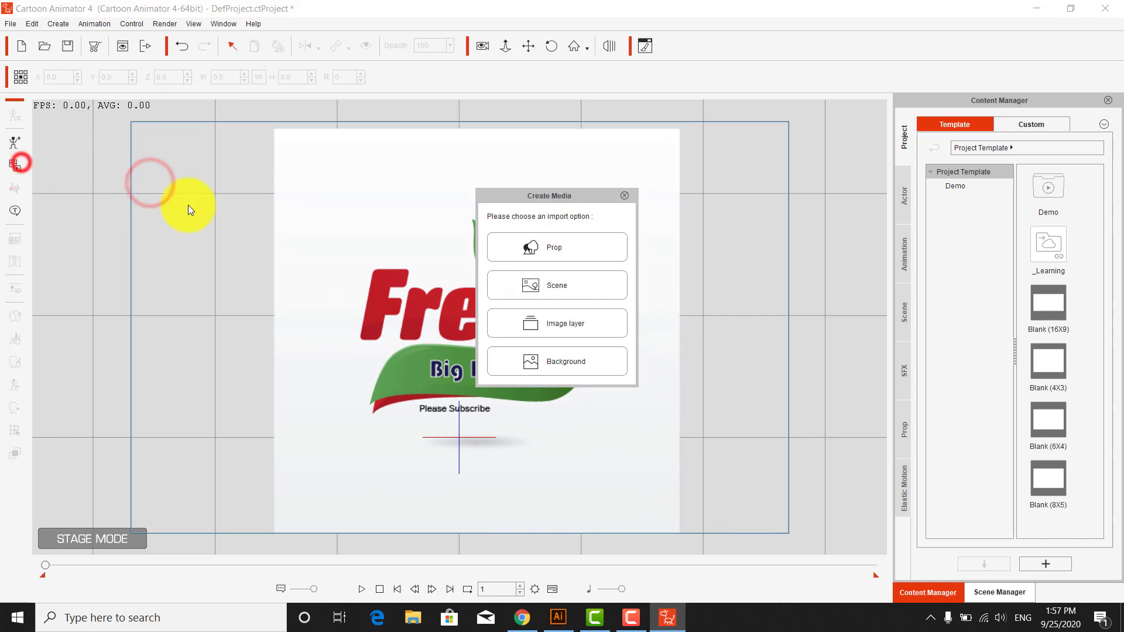
left_click(580, 259)
double_click(972, 327)
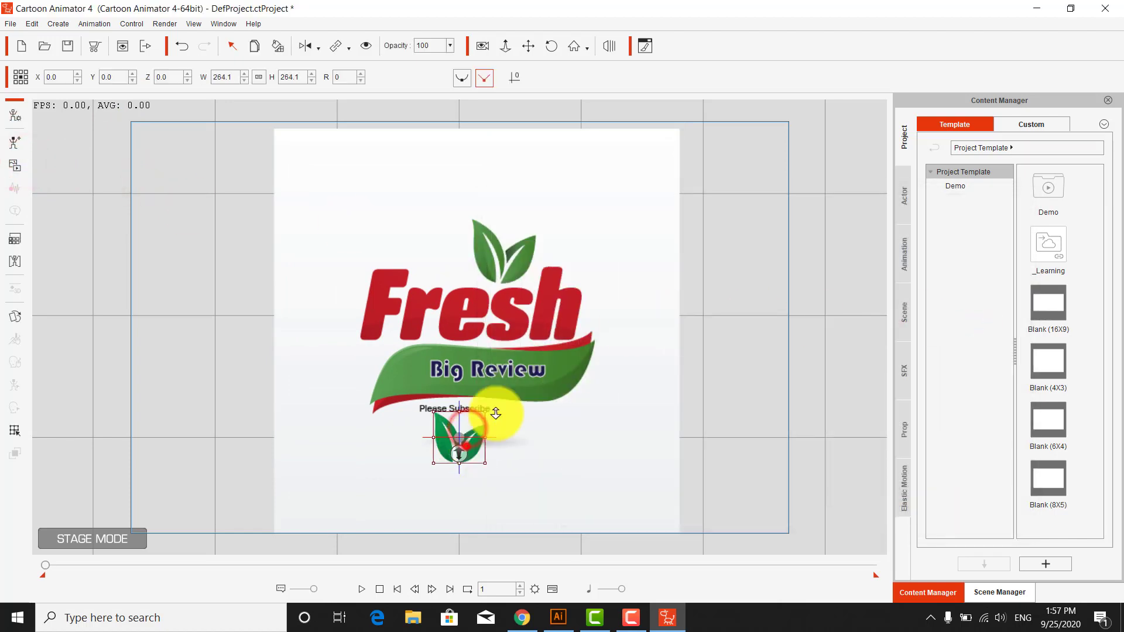
left_click_drag(496, 414, 494, 405)
left_click_drag(470, 454, 518, 268)
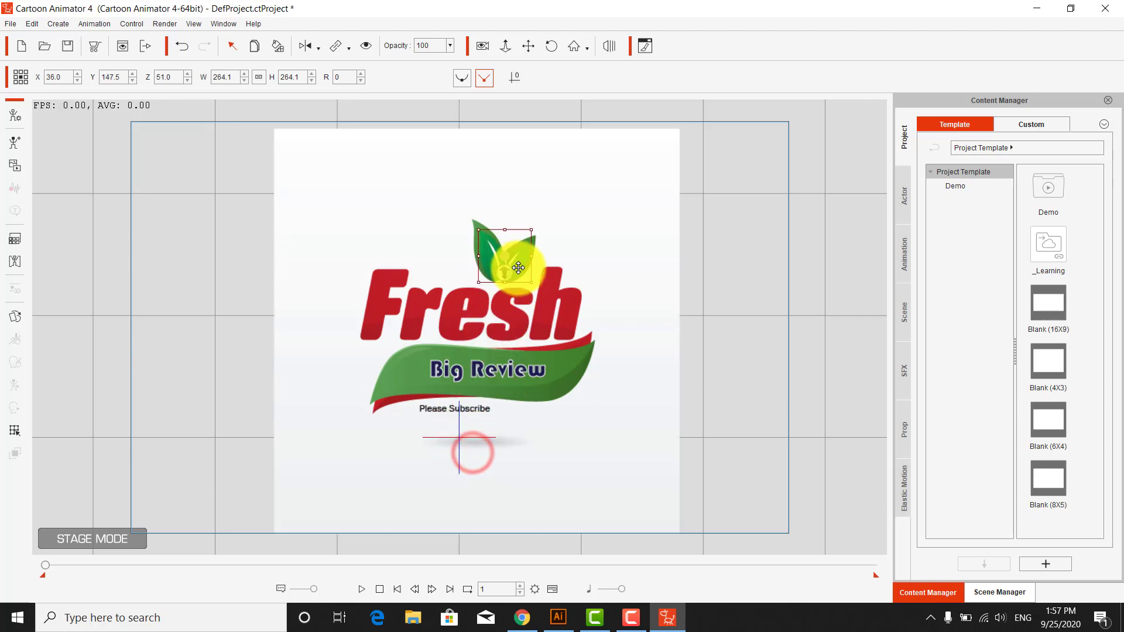
Step: Enlarge the leaf prop to about 317% and align it exactly with the leaves of the reference logo
left_click(533, 50)
scroll(599, 240, "up", 8)
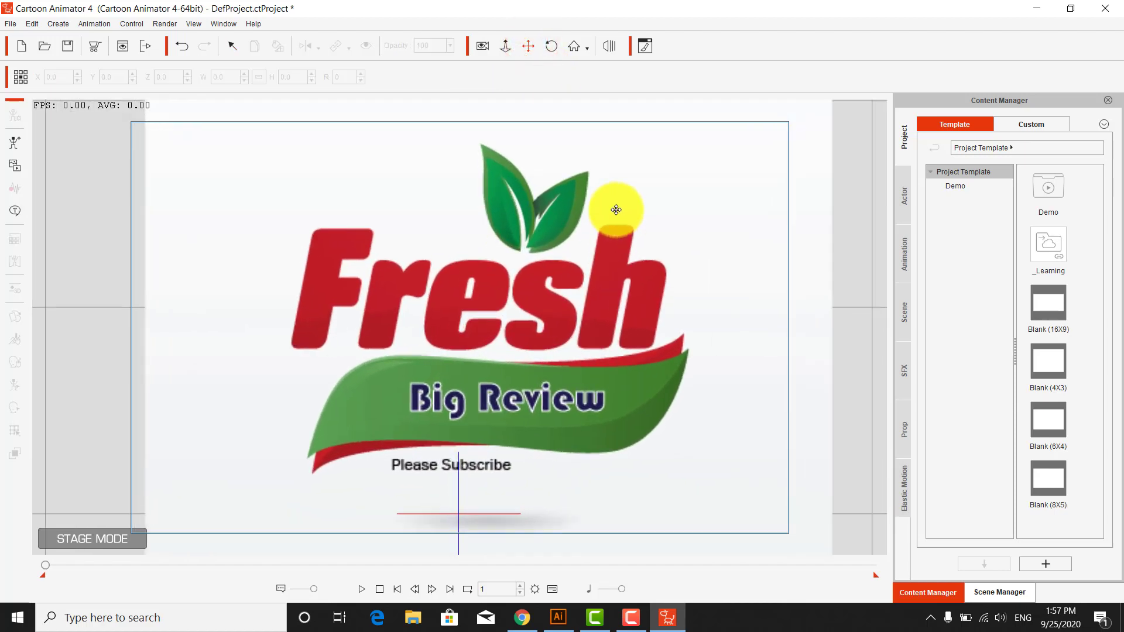
scroll(615, 209, "up", 1)
left_click(530, 216)
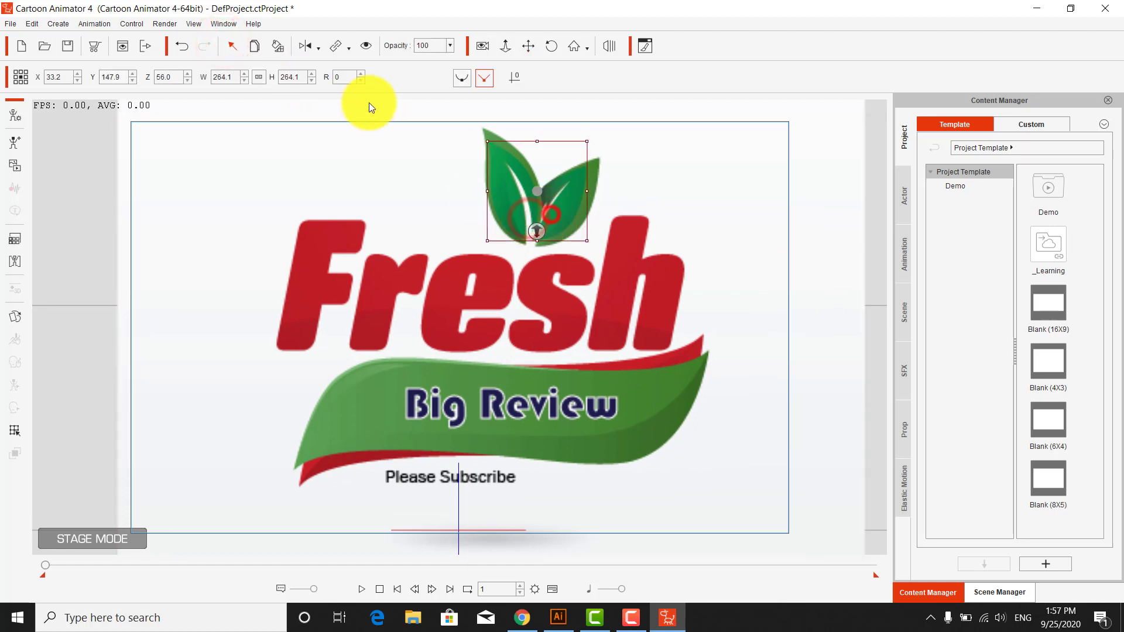
mouse_move(563, 216)
left_mouse_down()
mouse_move(583, 215)
mouse_move(560, 222)
left_mouse_up()
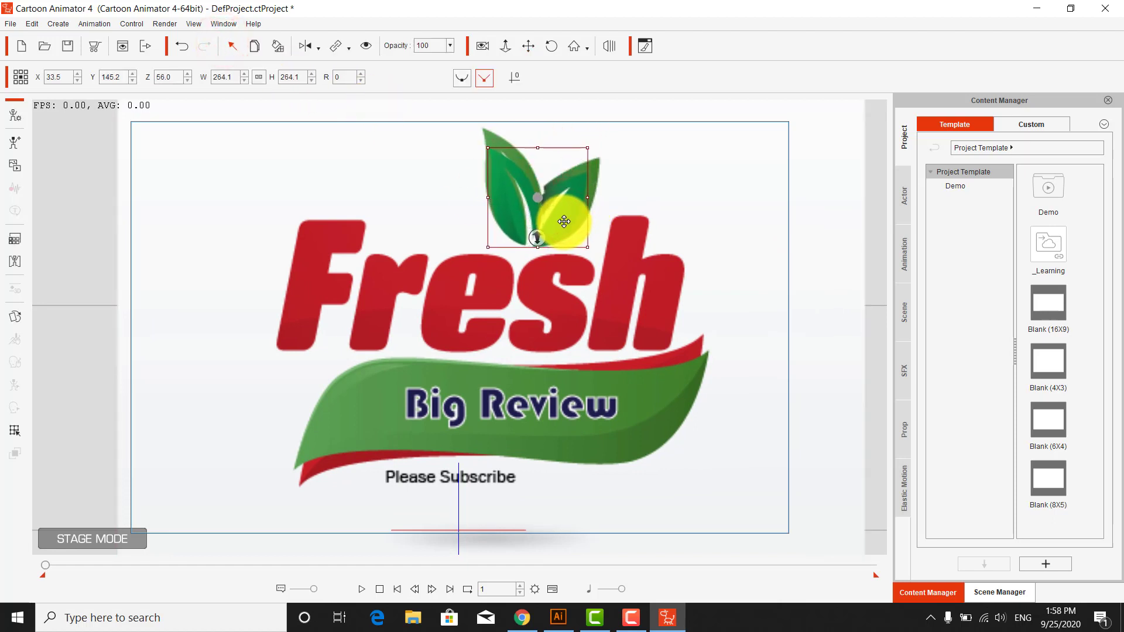
left_click_drag(589, 147, 598, 138)
left_click_drag(572, 230, 579, 221)
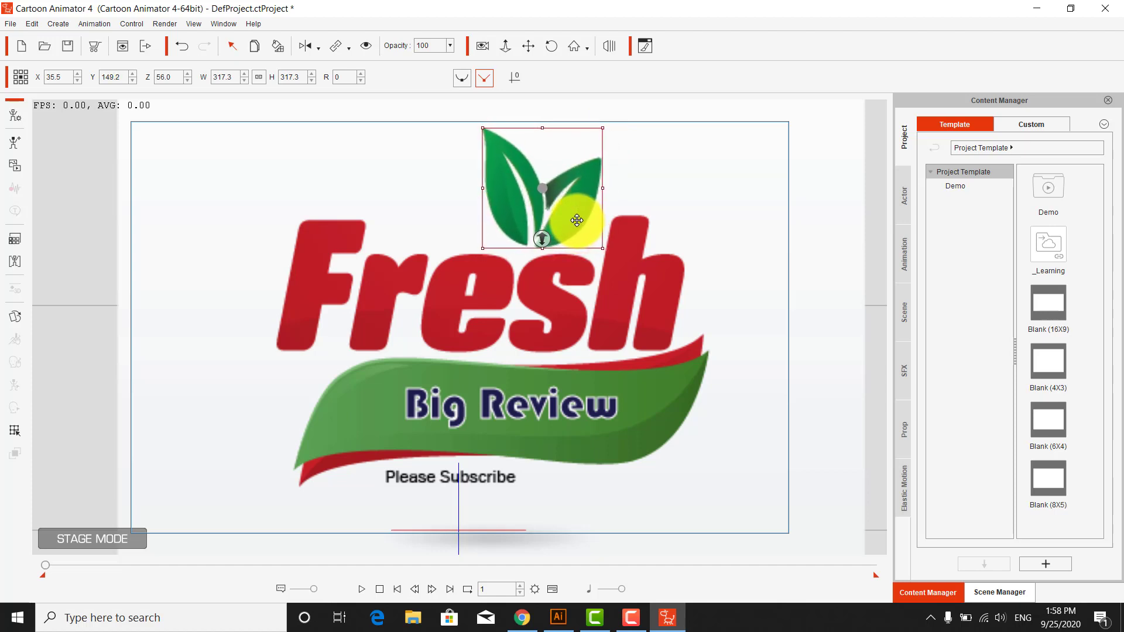
left_click(675, 185)
left_click(844, 214)
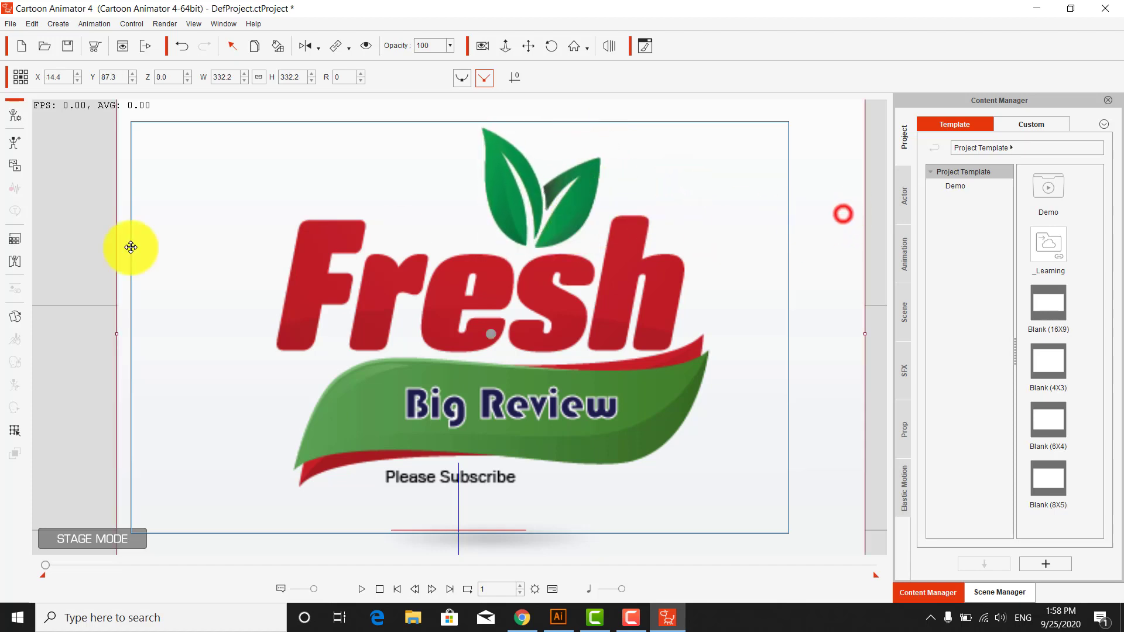
Step: Import the f image as a prop, then scale and align it over the reference logo's Fresh lettering
left_click(14, 165)
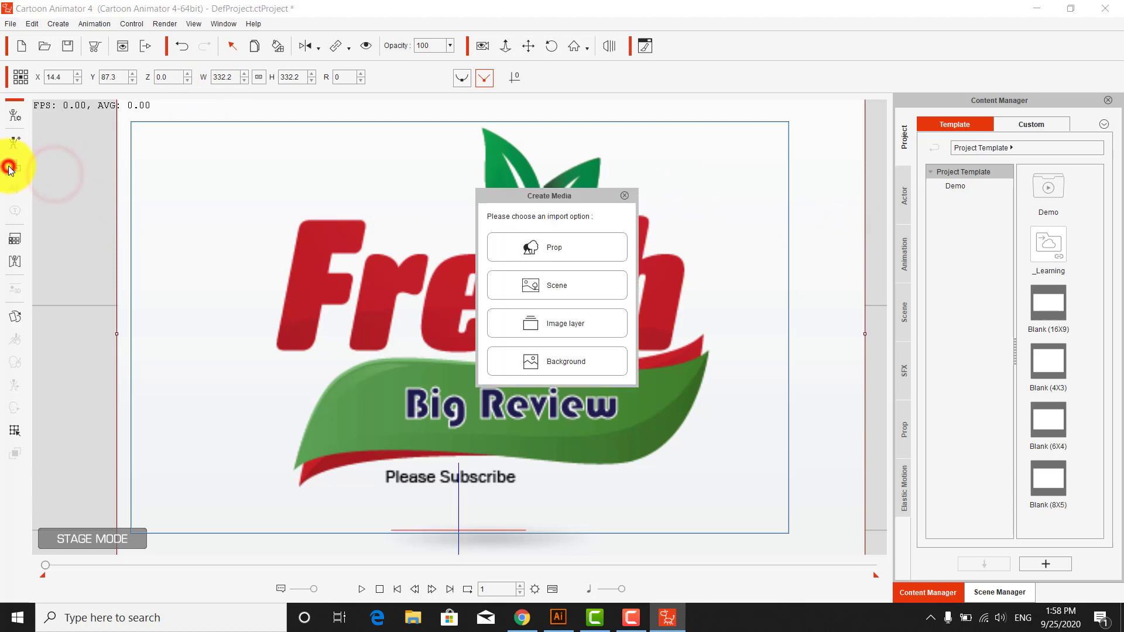
left_click(521, 243)
double_click(900, 325)
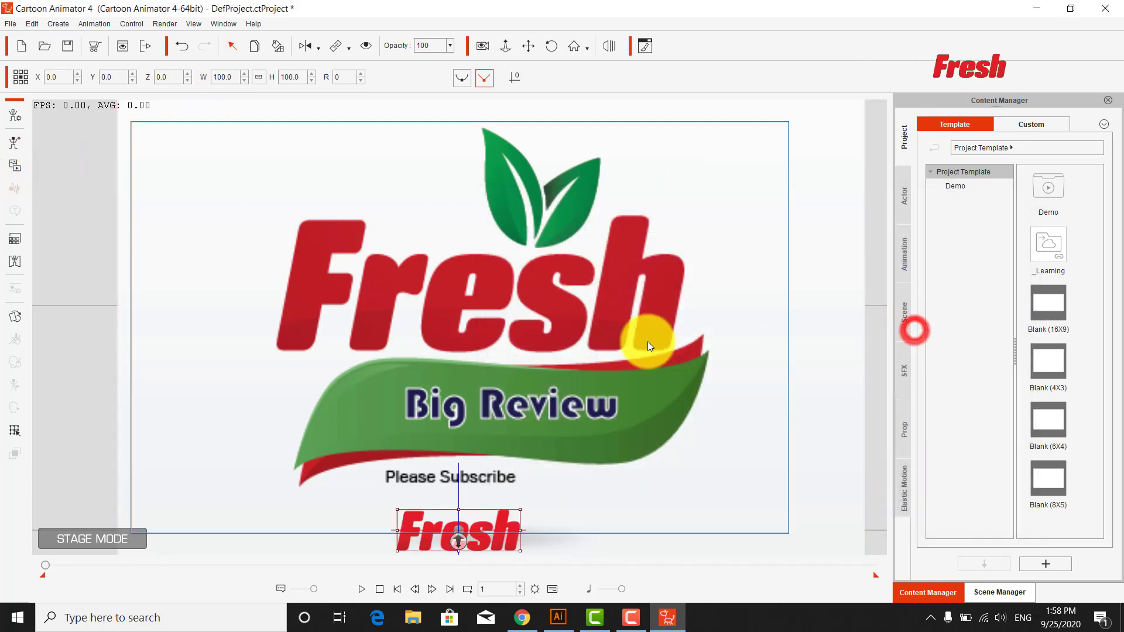
left_click_drag(519, 507, 635, 459)
left_click_drag(595, 501, 625, 254)
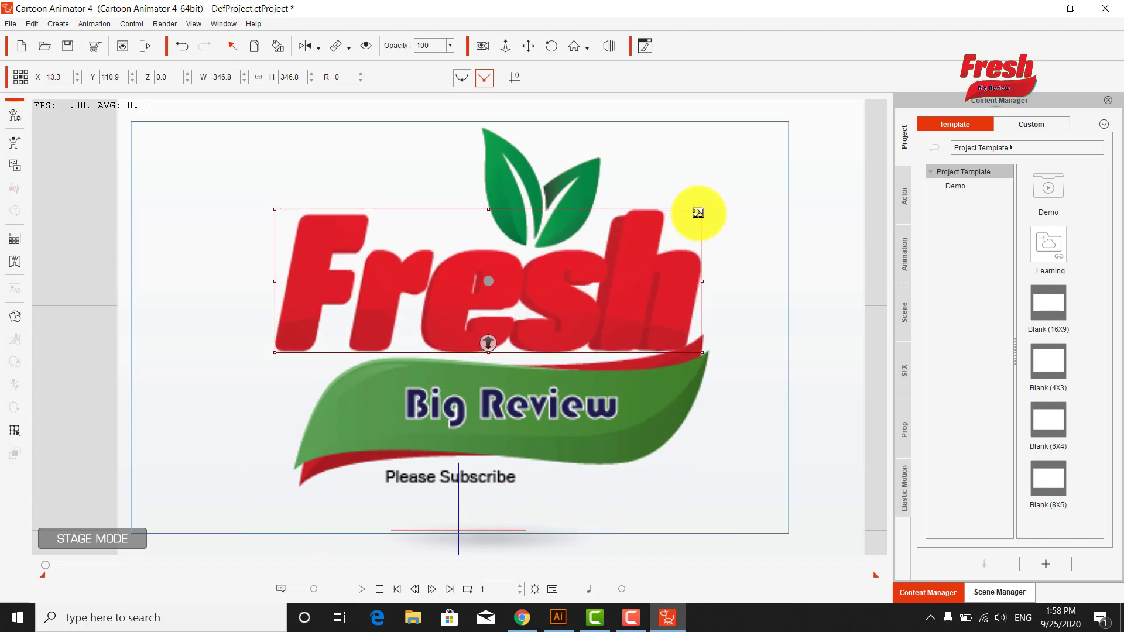
left_click_drag(701, 210, 689, 214)
left_click_drag(641, 277, 684, 283)
left_click(719, 288)
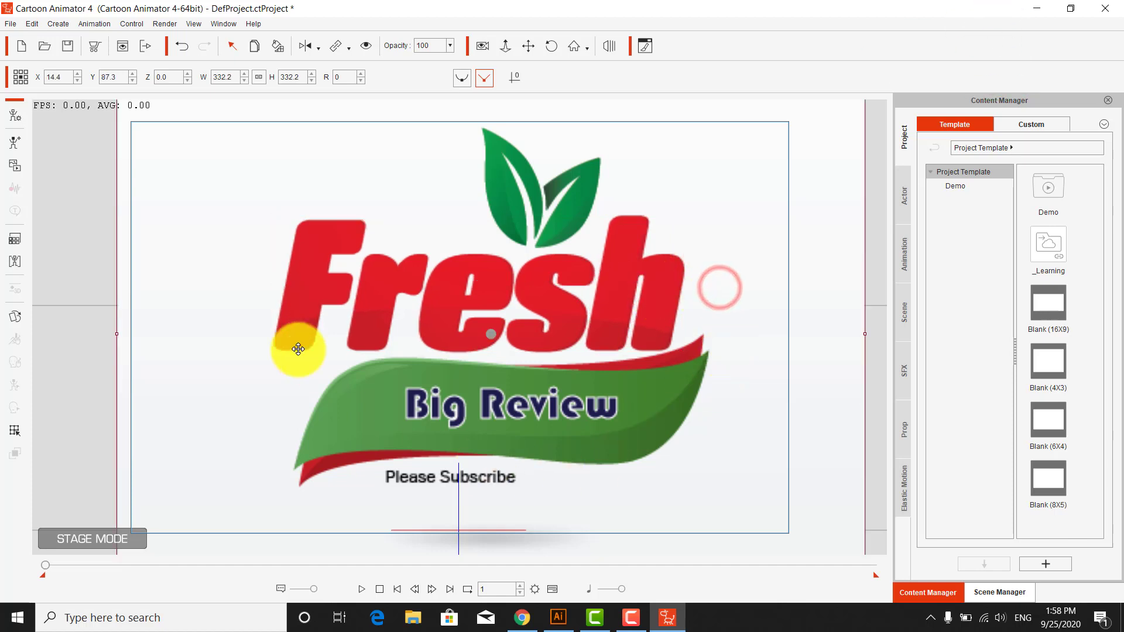
Step: Import image 2 as a prop, enlarge it to about 263% and move it over the reference logo's ribbon
left_click(16, 167)
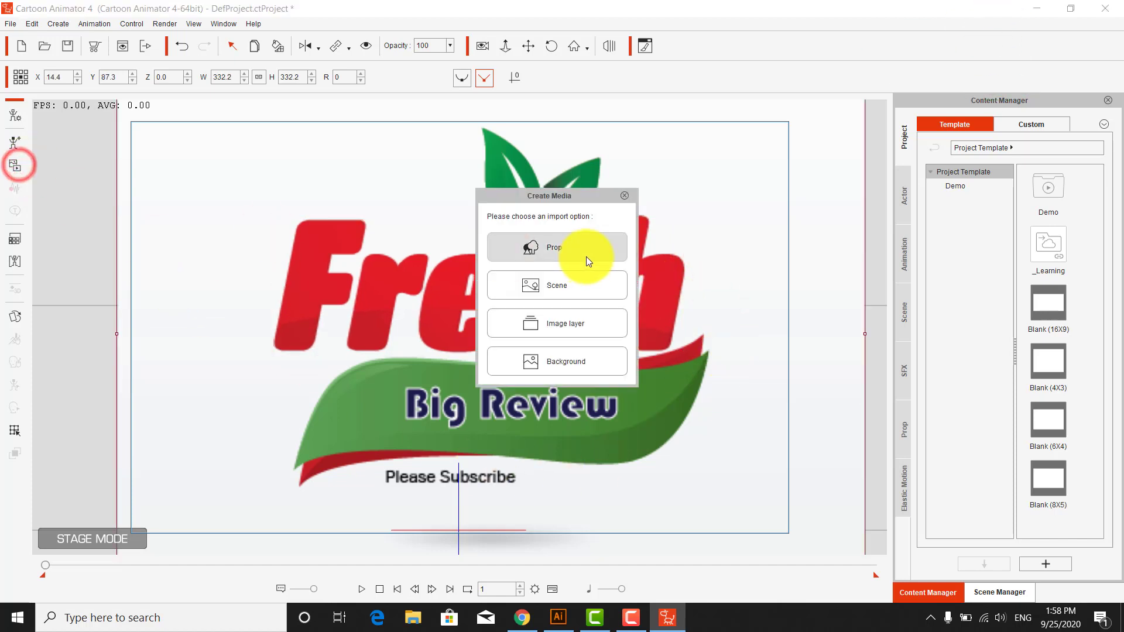
left_click(536, 248)
left_click(727, 325)
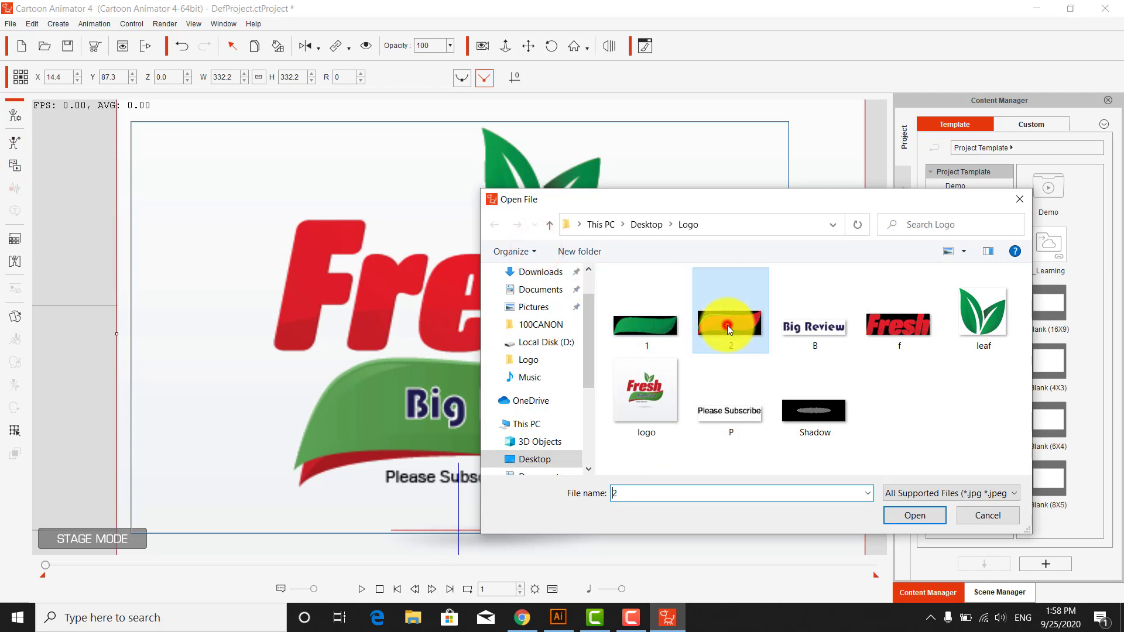
double_click(727, 324)
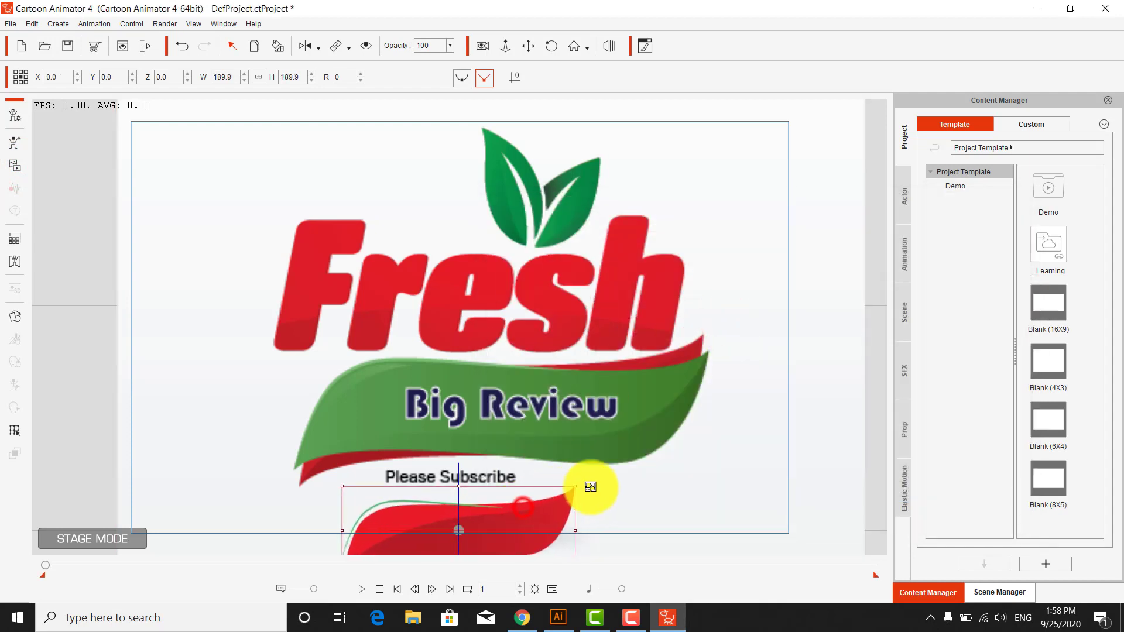
left_click_drag(590, 486, 632, 477)
left_click_drag(539, 512, 542, 407)
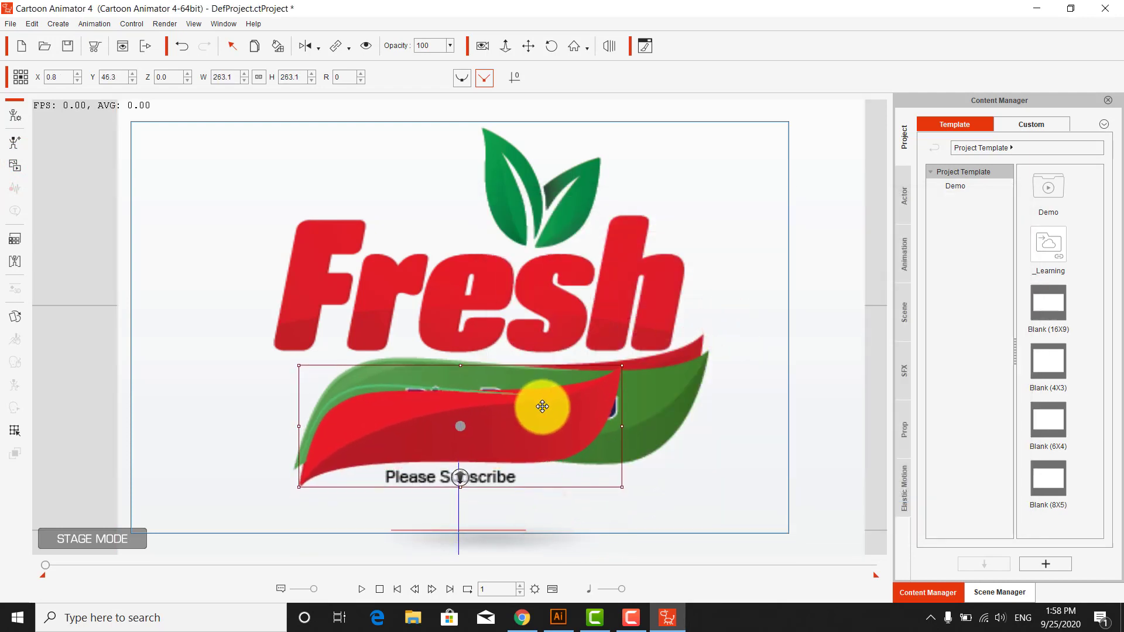
Step: Fit the red ribbon prop to the reference logo's ribbon at about 329% width and 339% height, near X 18.0, Y 52.9
left_click_drag(622, 366, 657, 354)
left_click_drag(613, 415, 647, 400)
left_click_drag(690, 338, 706, 334)
left_click_drag(671, 371, 675, 370)
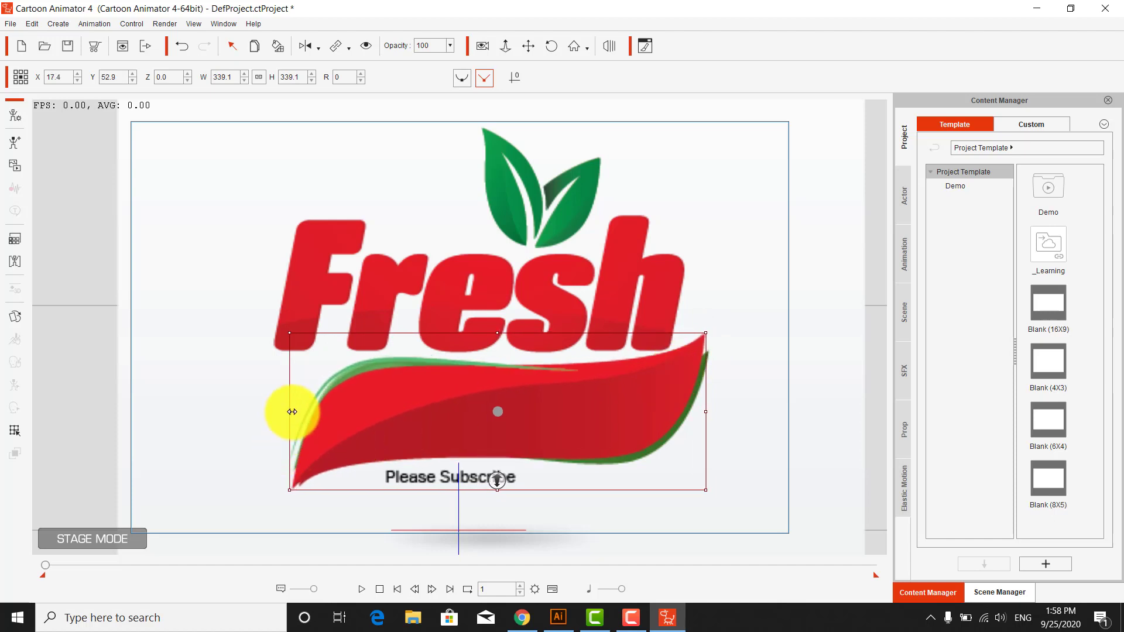
left_click_drag(297, 412, 300, 412)
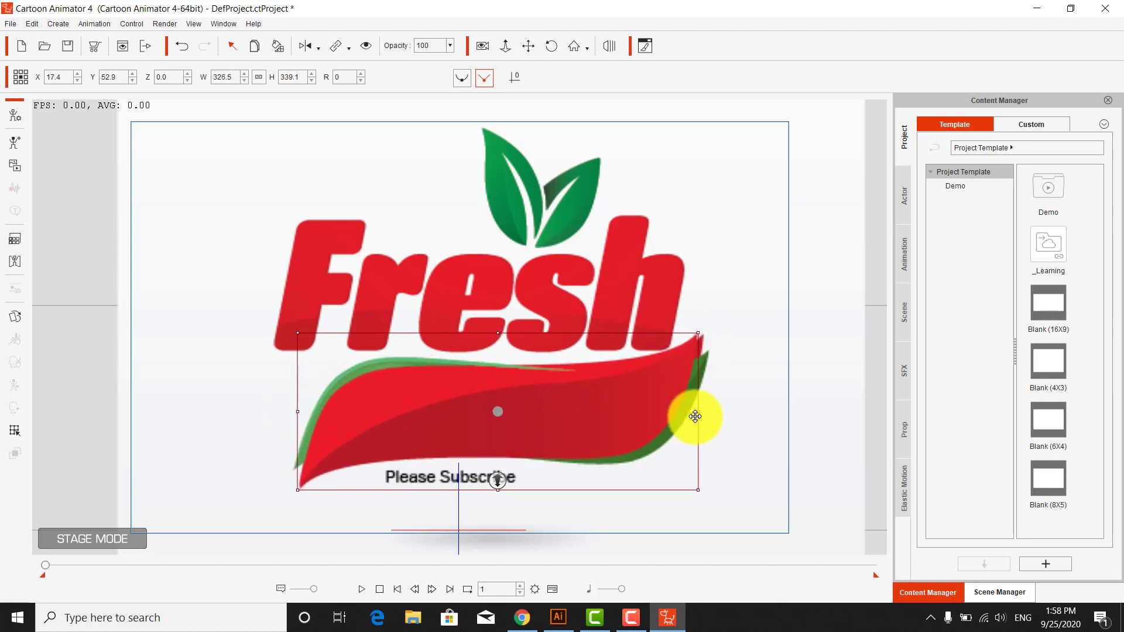
left_click_drag(615, 402, 616, 402)
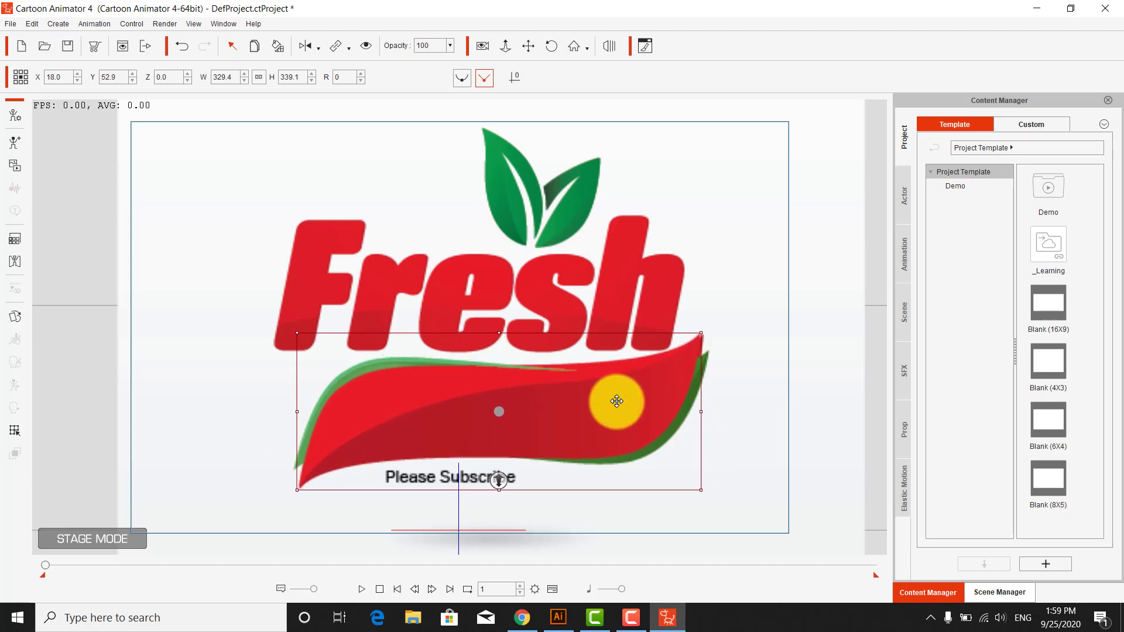
left_click(754, 422)
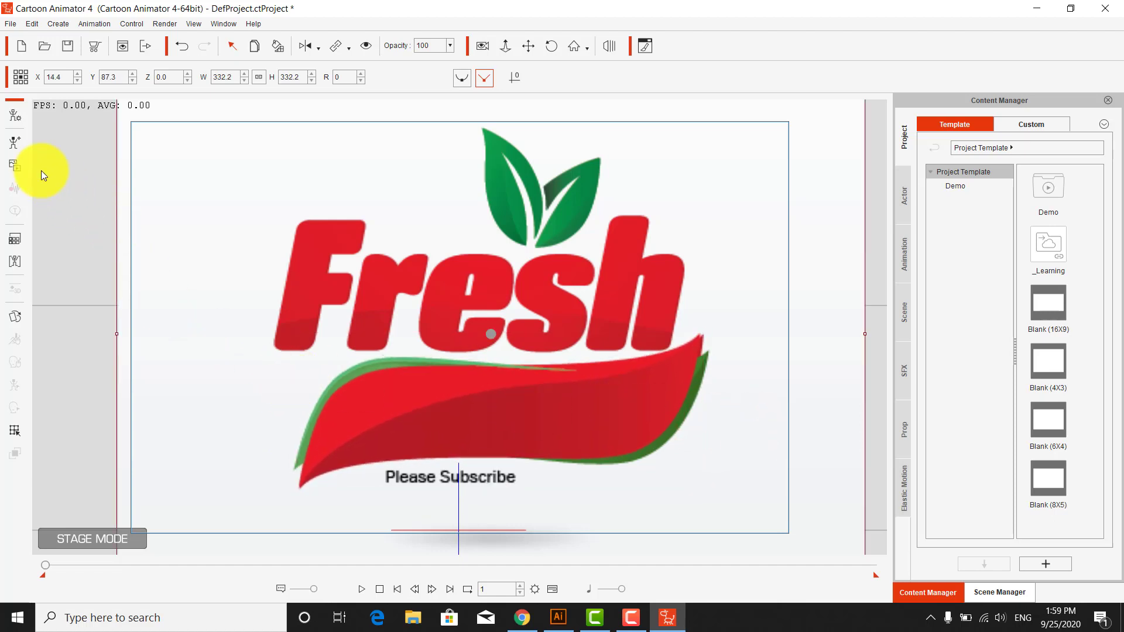
Step: Import image 1 as a prop, then scale and align it over the reference logo's green ribbon
left_click(12, 169)
left_click(549, 258)
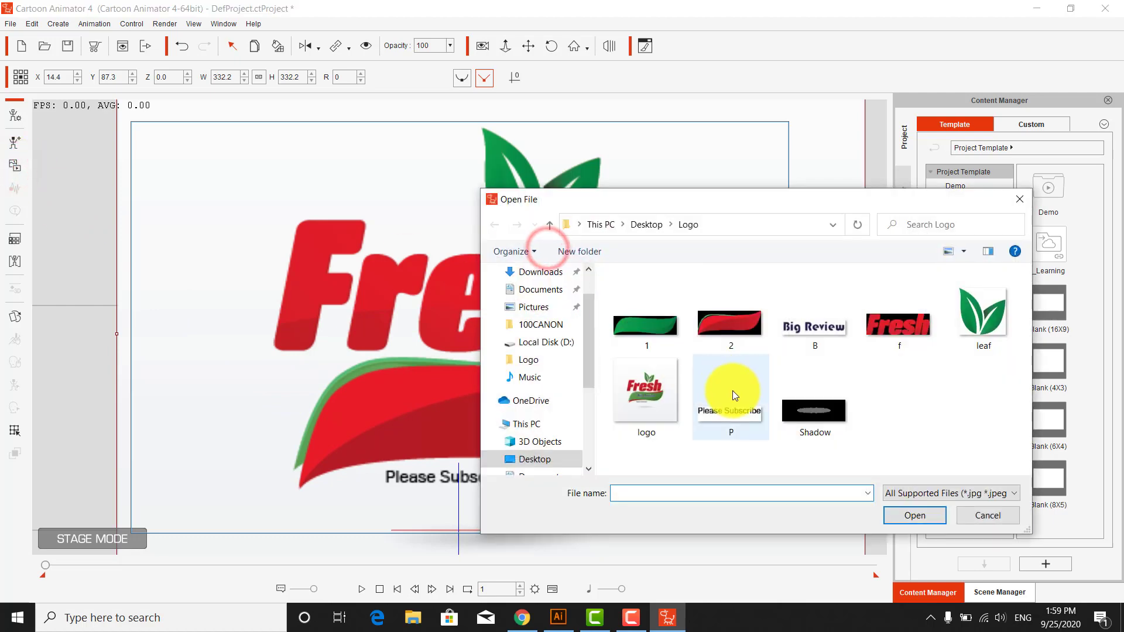
double_click(660, 335)
left_click(518, 512)
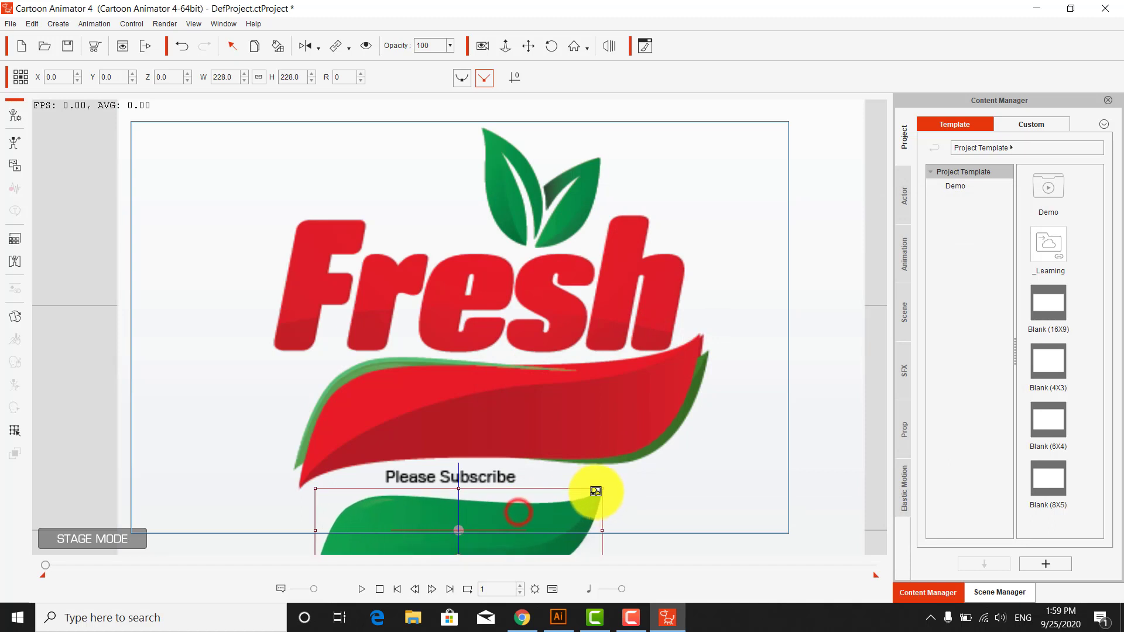
left_click_drag(567, 515, 699, 342)
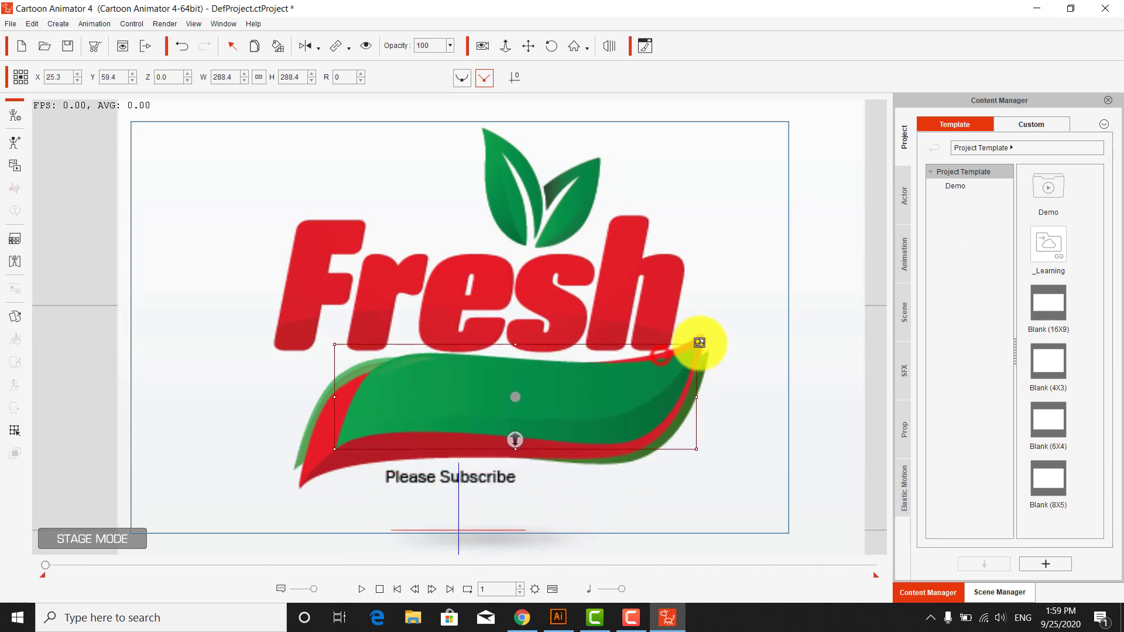
left_click_drag(681, 381, 685, 389)
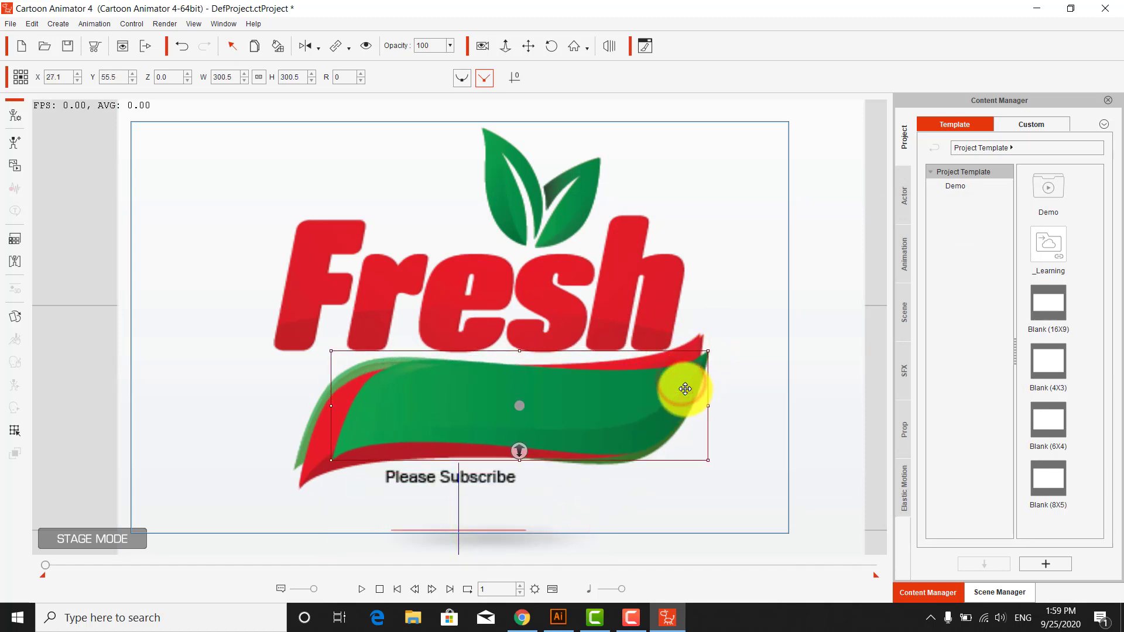
left_click_drag(331, 352, 318, 352)
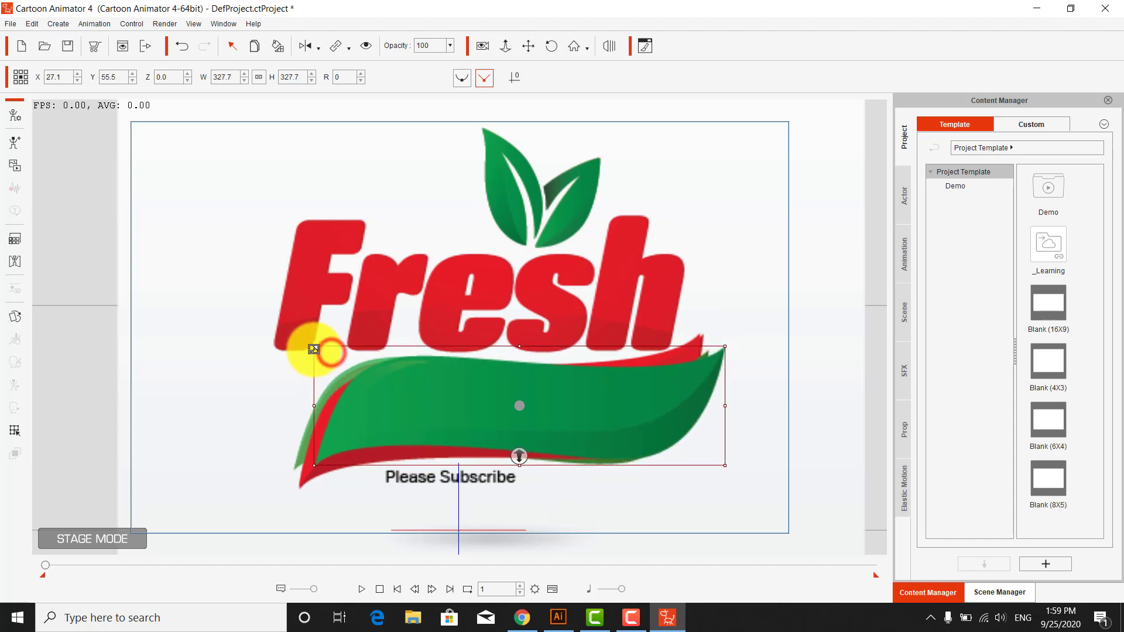
left_click_drag(389, 387, 381, 392)
left_click(771, 375)
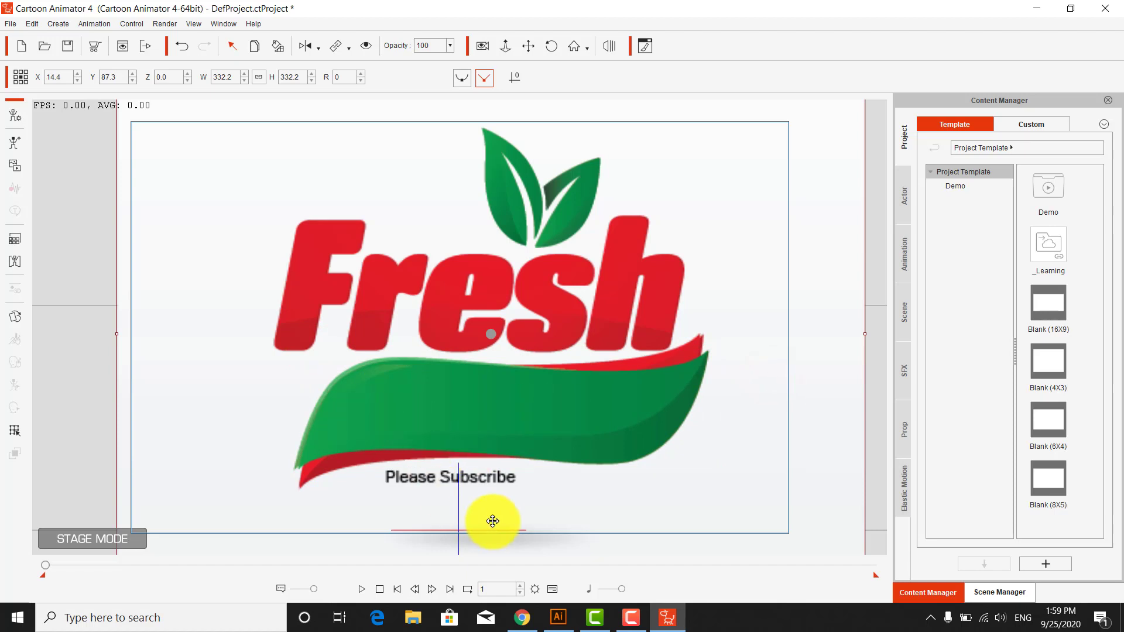
Step: Import image B as a prop, enlarge it to about 279% and place it on the green ribbon near X 13.8, Y 53.9
left_click(14, 166)
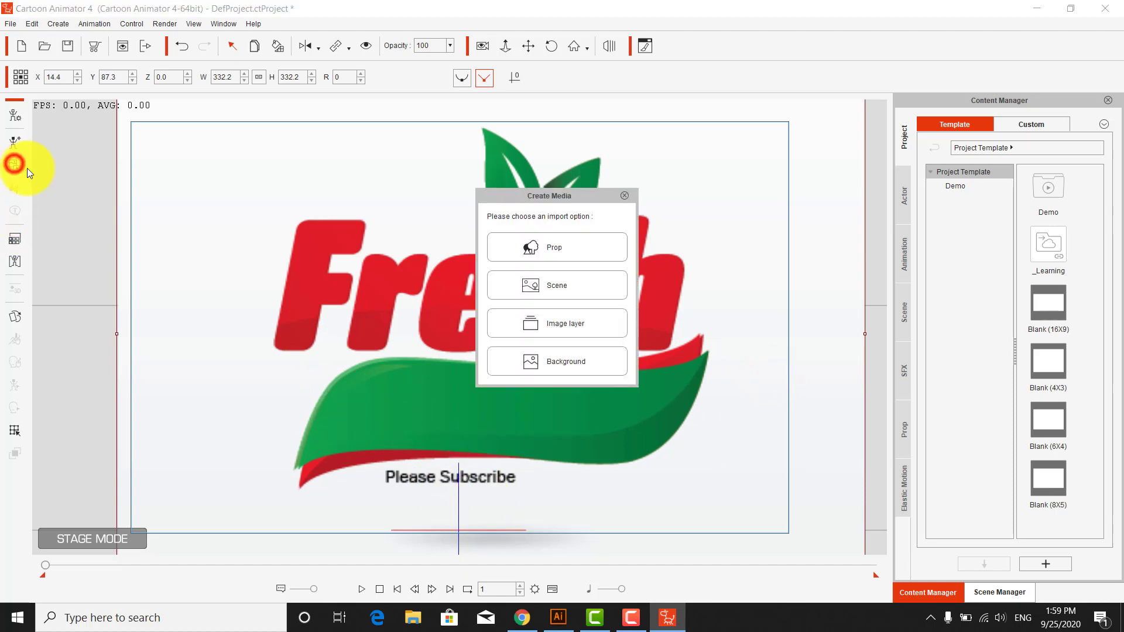
left_click(564, 253)
double_click(810, 330)
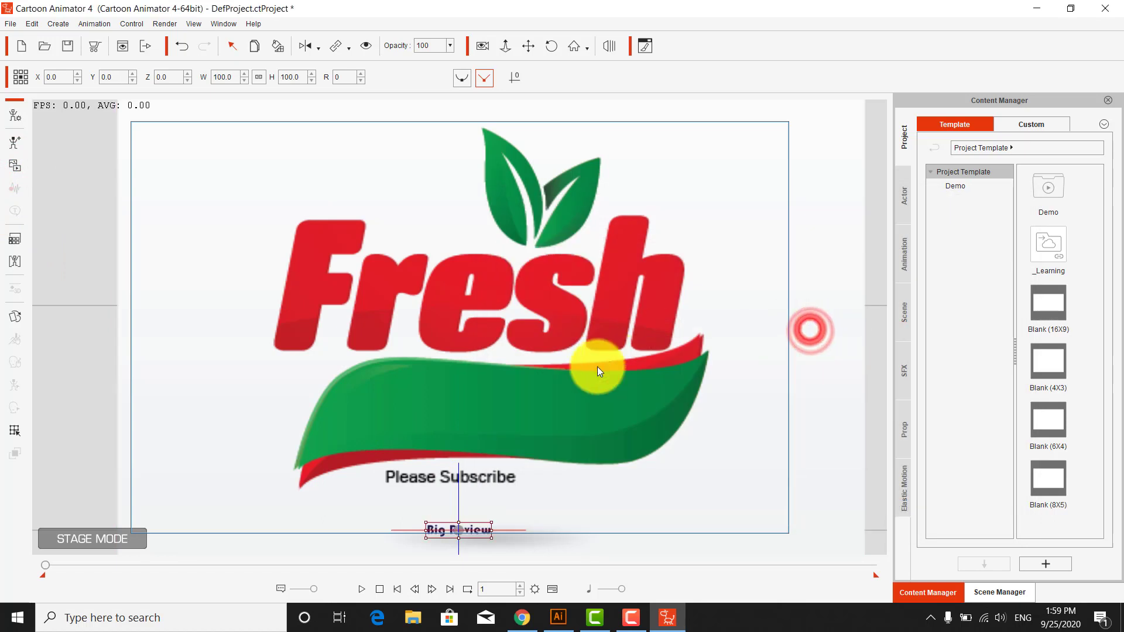
left_click_drag(493, 523, 584, 388)
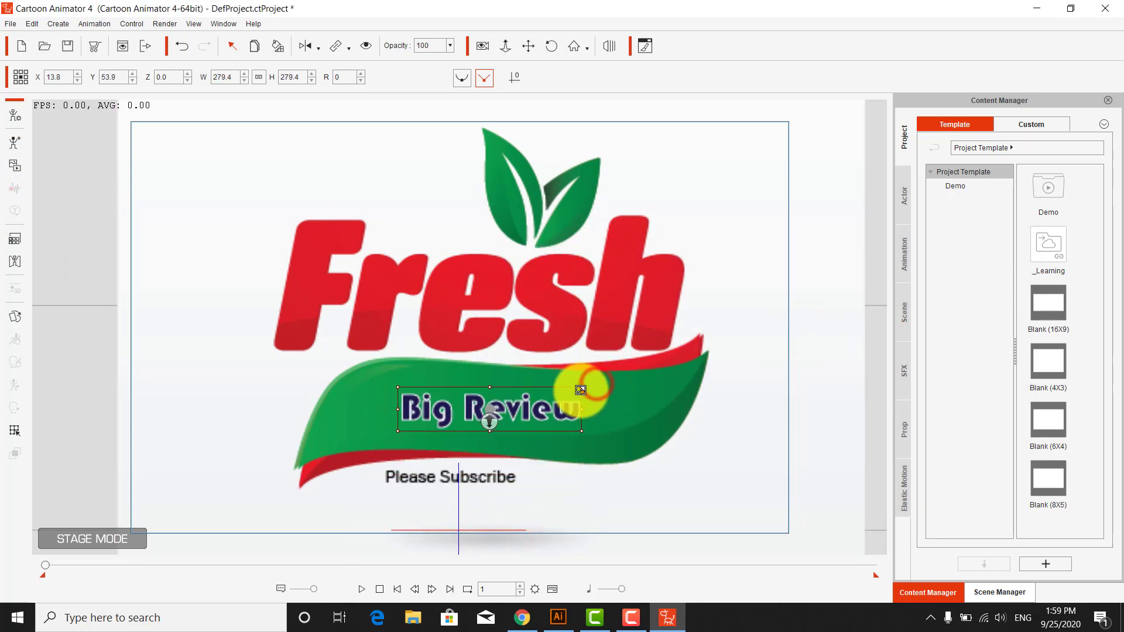
Step: Import image P as a prop, enlarge it and place the Please Subscribe text just below the green ribbon
left_click(16, 163)
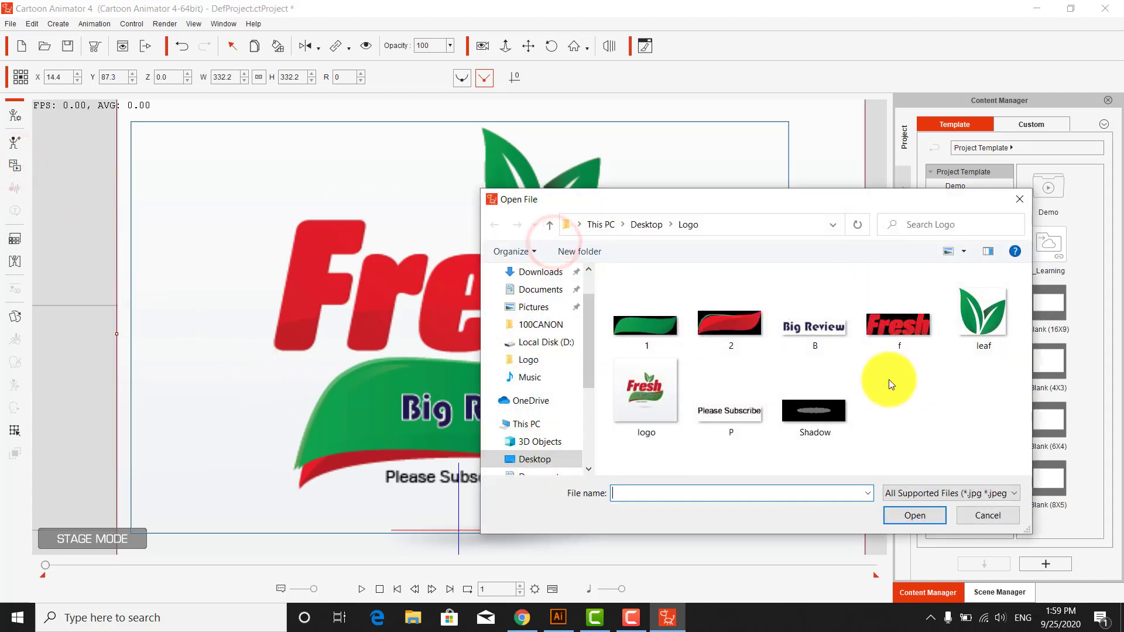
double_click(730, 419)
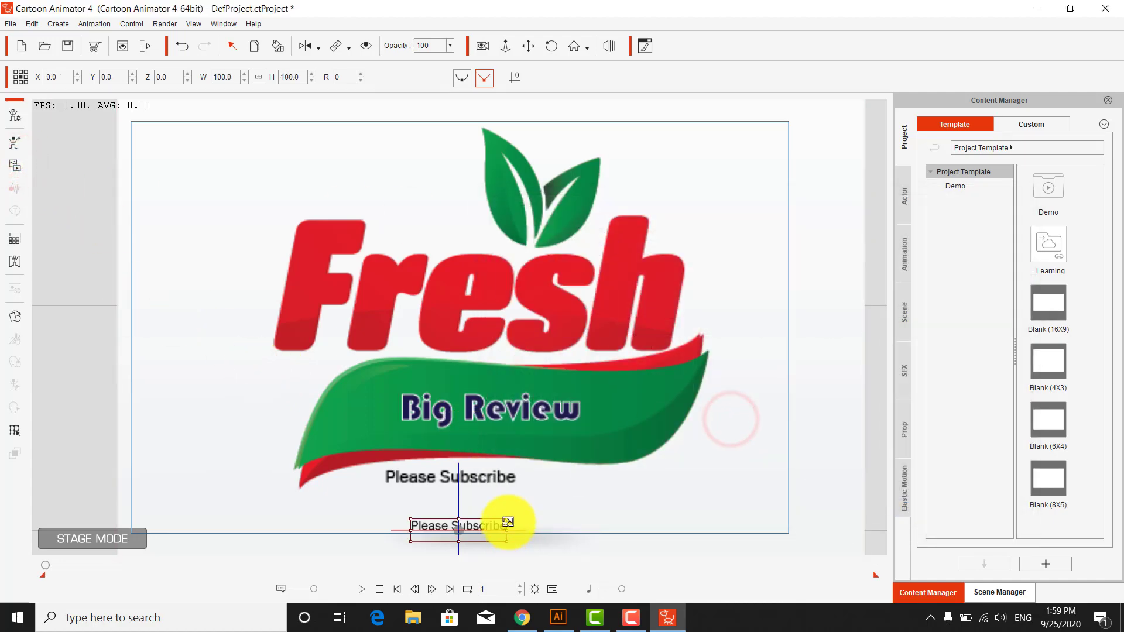
left_click_drag(507, 519, 529, 475)
left_click(186, 332)
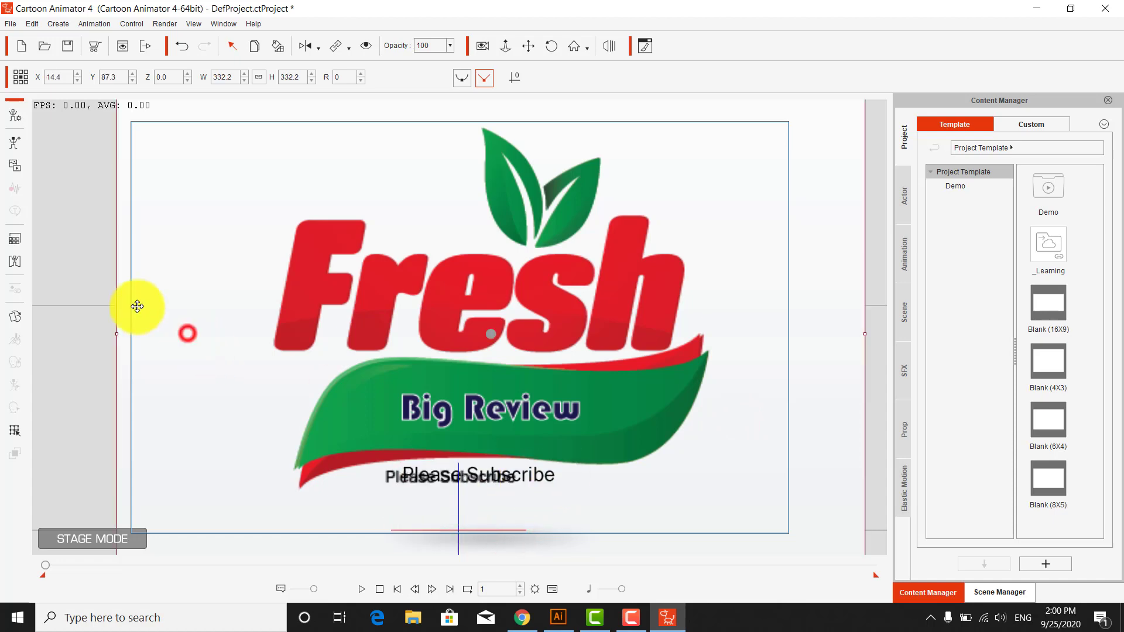
Step: Import the Shadow image as a prop, enlarge it to about 393% and place it beneath the Please Subscribe text, near X 10.2, Y 8.9
left_click(14, 165)
left_click(516, 245)
double_click(811, 419)
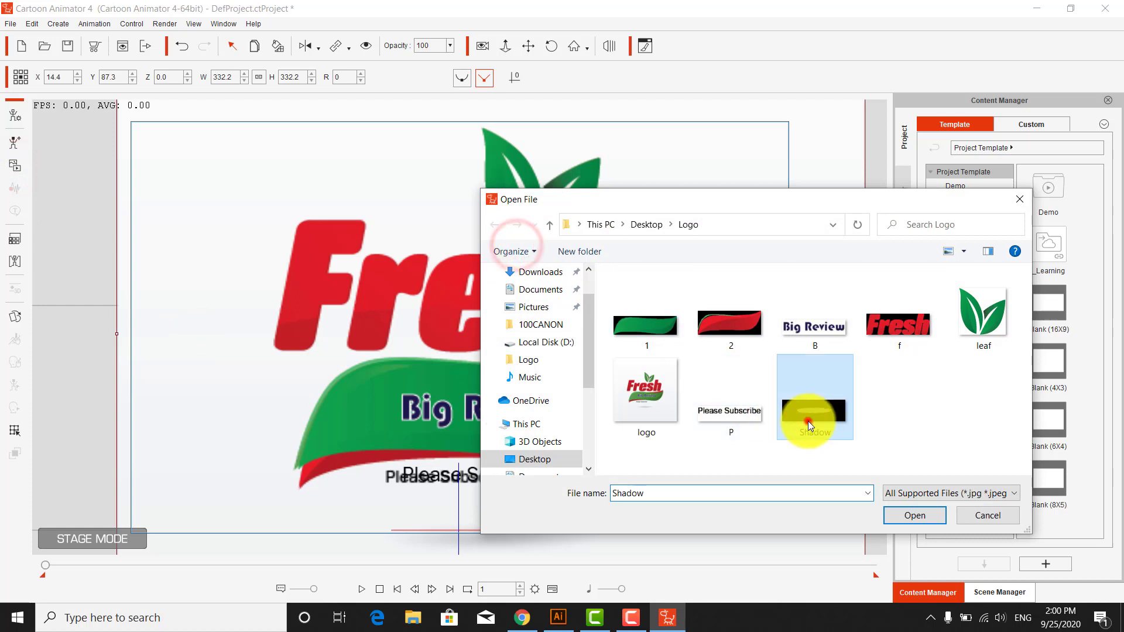
left_click_drag(523, 511, 652, 459)
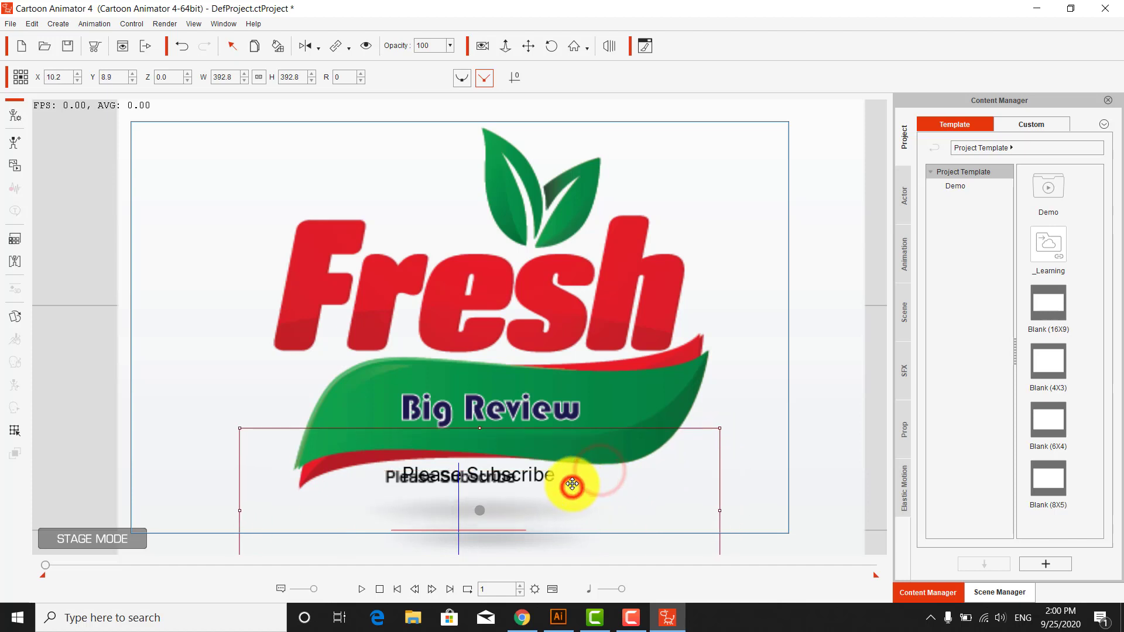
left_click(799, 375)
Step: Delete the reference logo prop and frame the assembled logo smaller near the centre of the camera frame
left_click(723, 226)
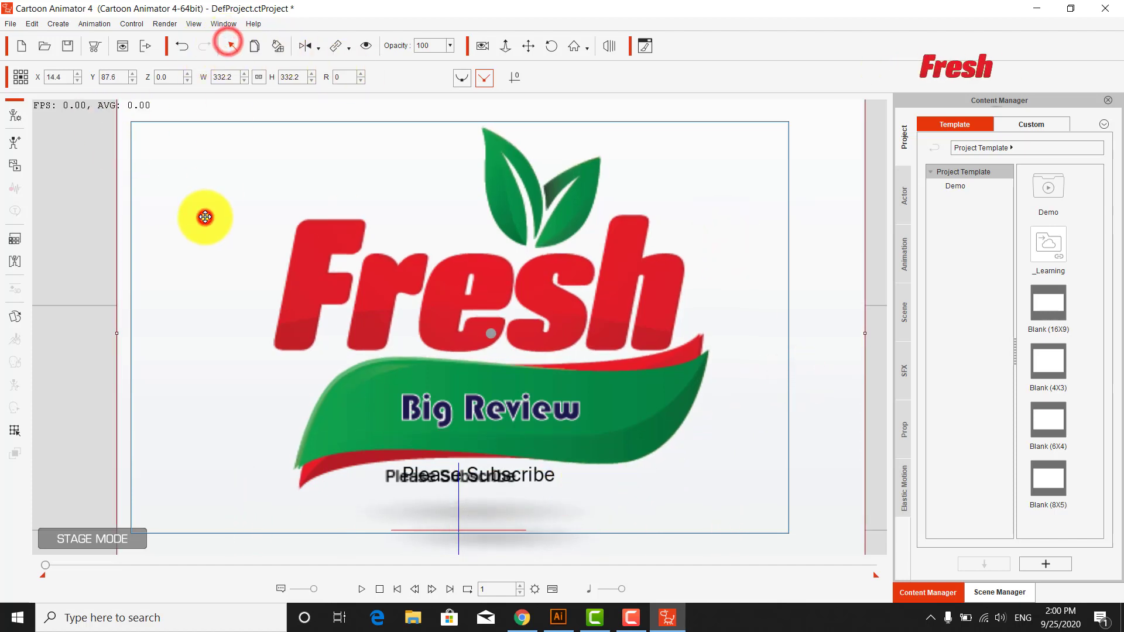
key("Delete")
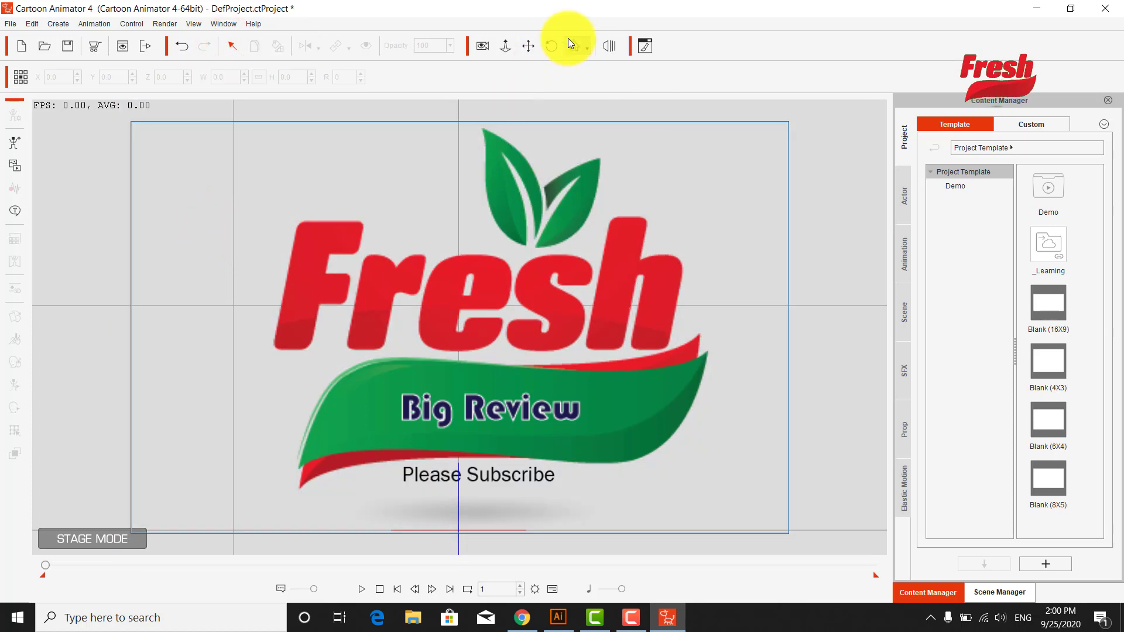
left_click(528, 46)
left_click_drag(622, 171, 650, 251)
left_click(236, 46)
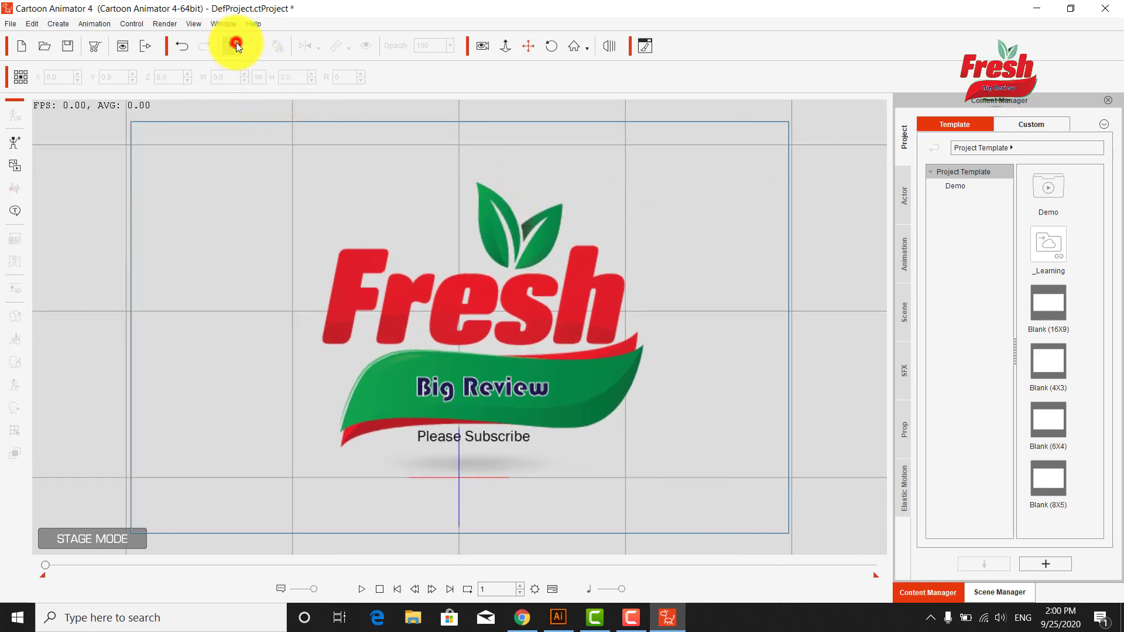
Step: Select the leaf prop and look through the SFX, Scene and Animation template libraries
left_click(495, 226)
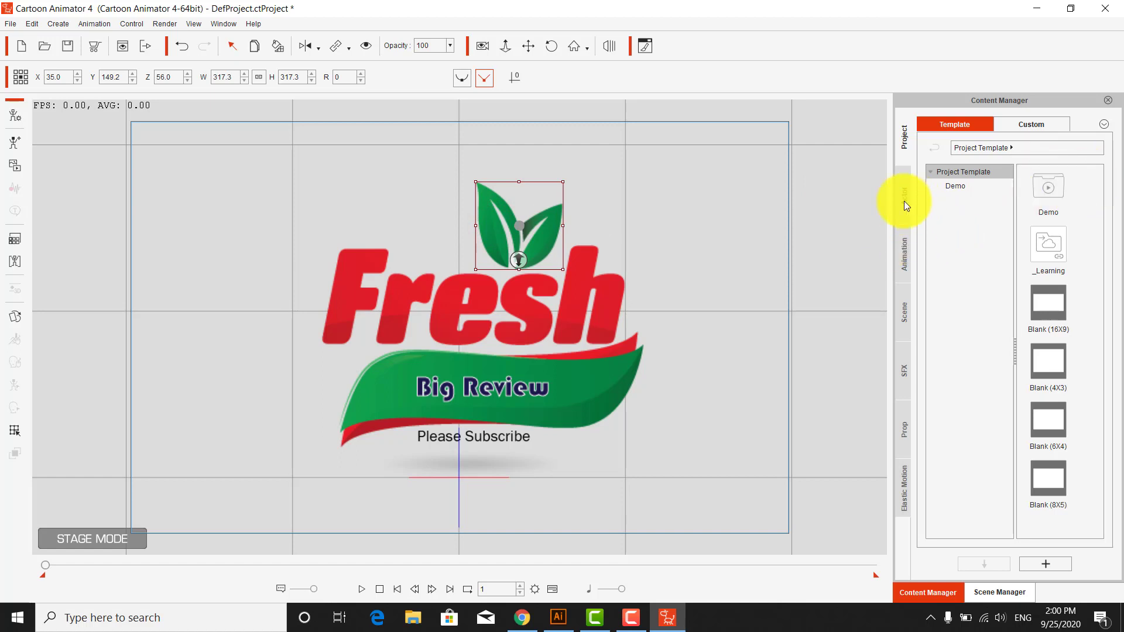
left_click(906, 374)
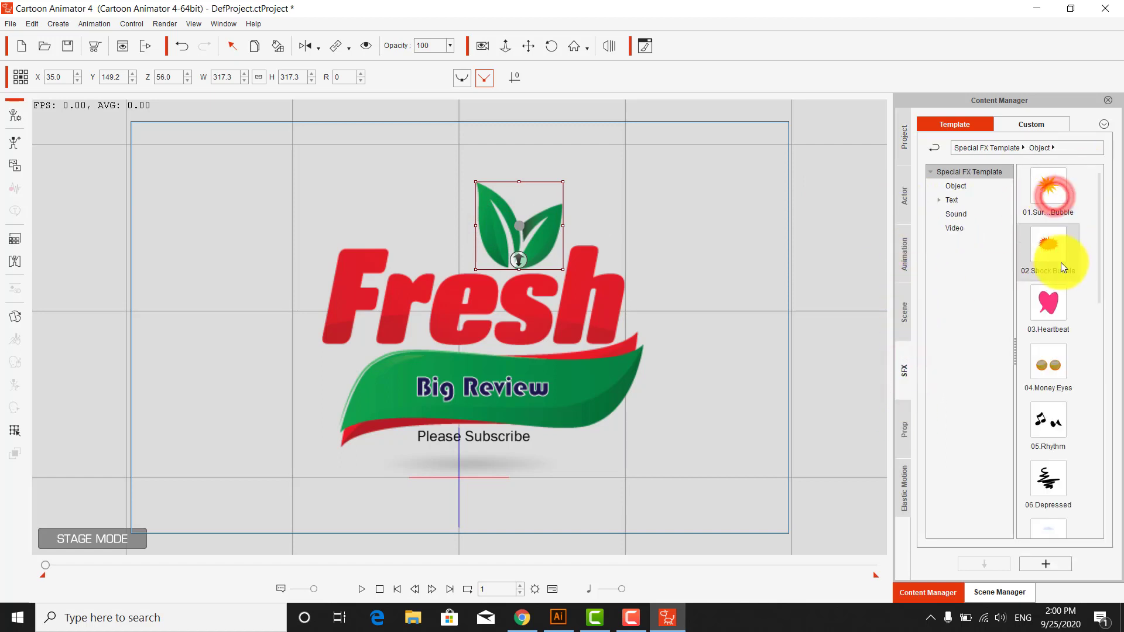
left_click(905, 320)
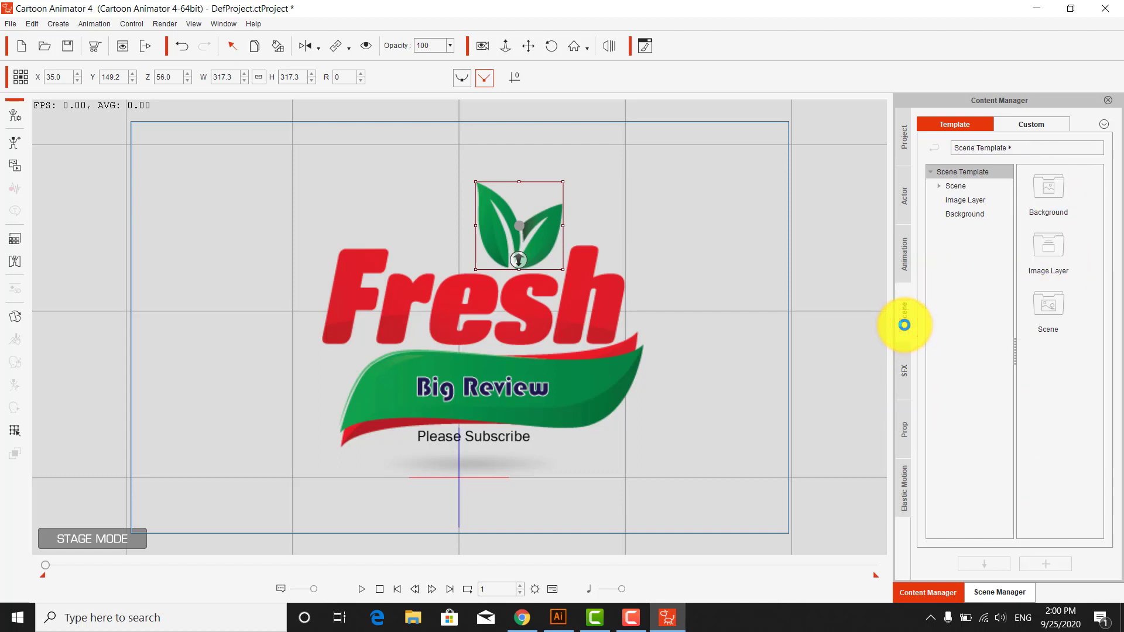
left_click(906, 264)
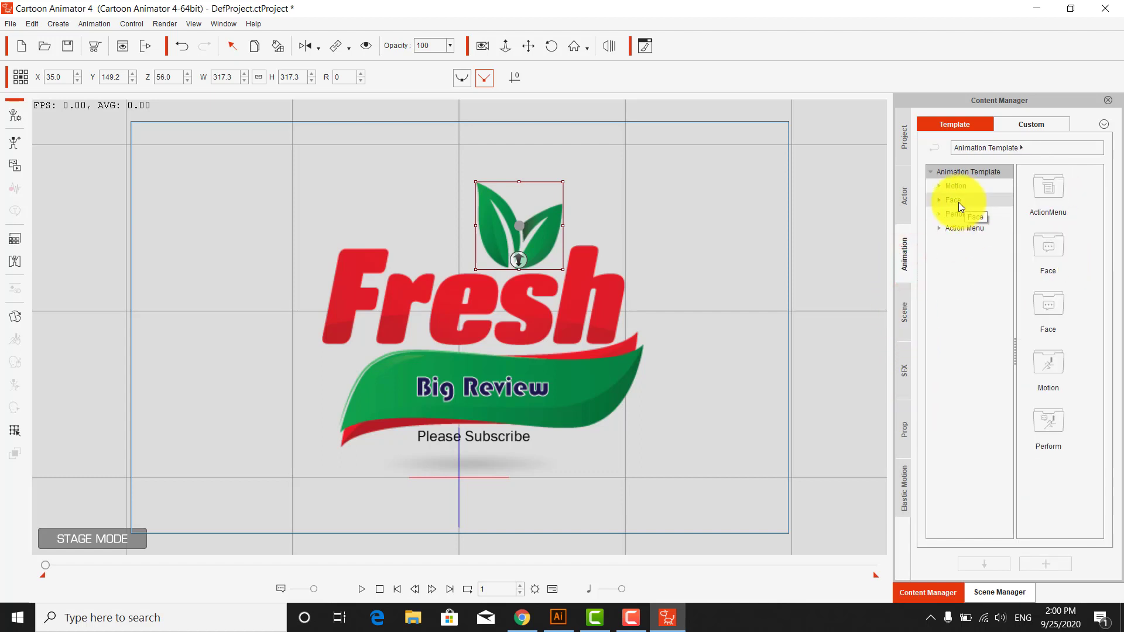
left_click(941, 187)
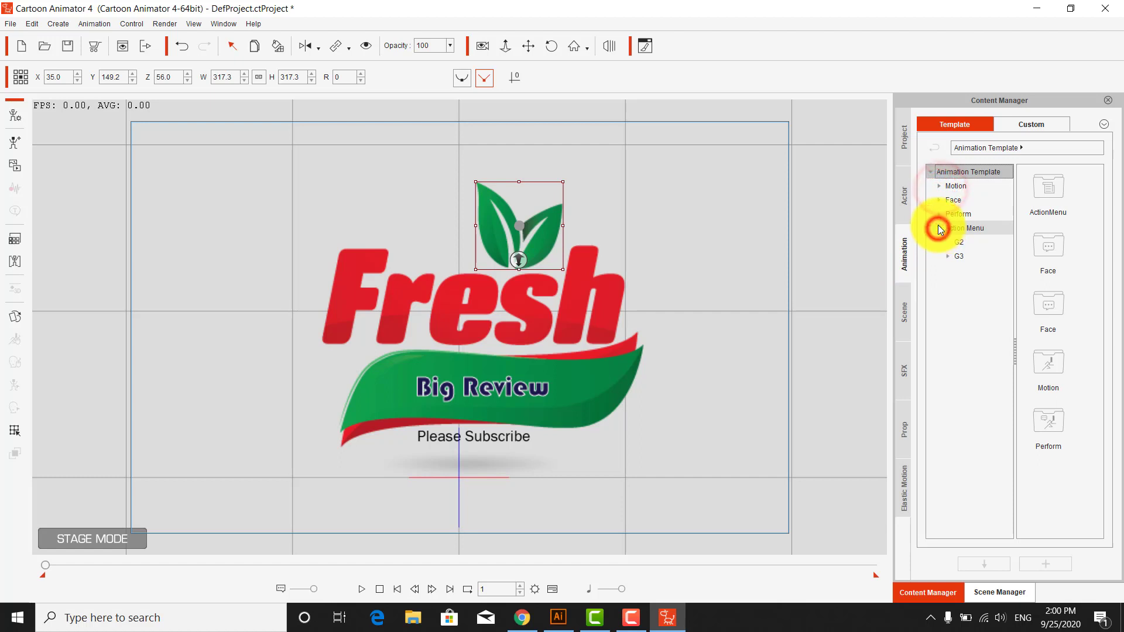
left_click(938, 214)
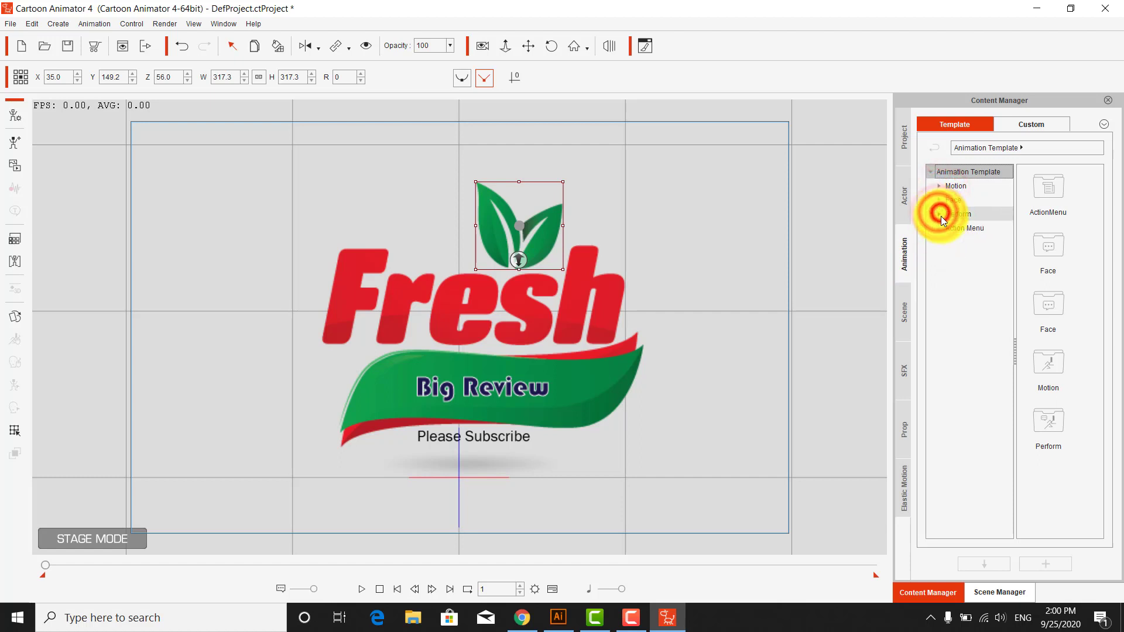
Step: Apply the Whirl_Shrink entrance elastic motion to the leaf prop and then to the Fresh lettering prop
left_click(906, 485)
double_click(1046, 185)
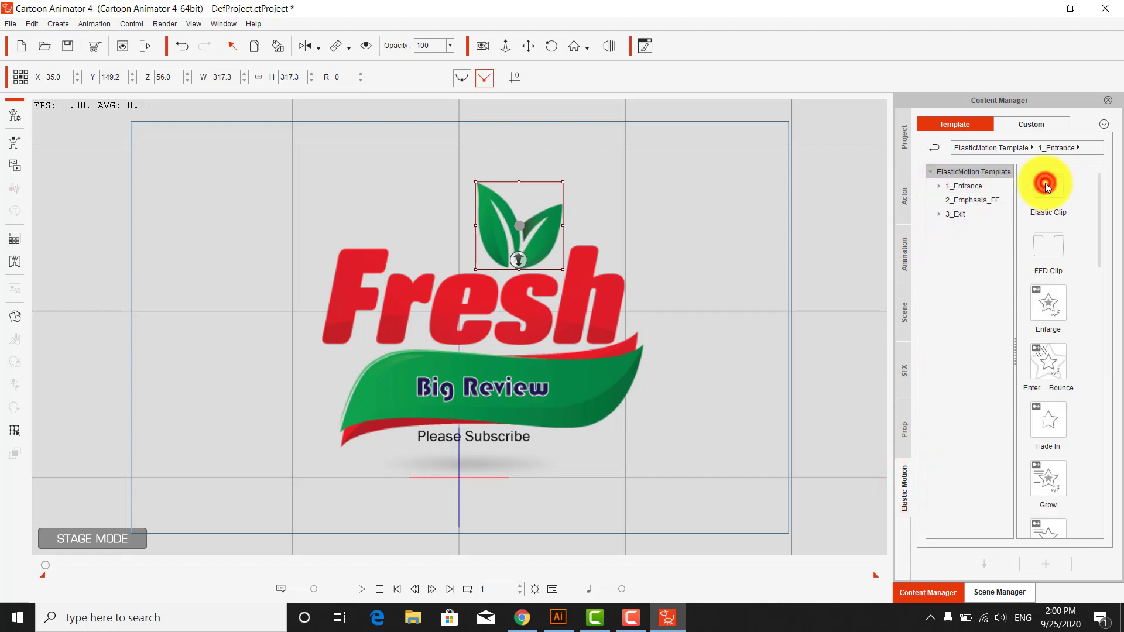
left_click(933, 147)
double_click(1051, 241)
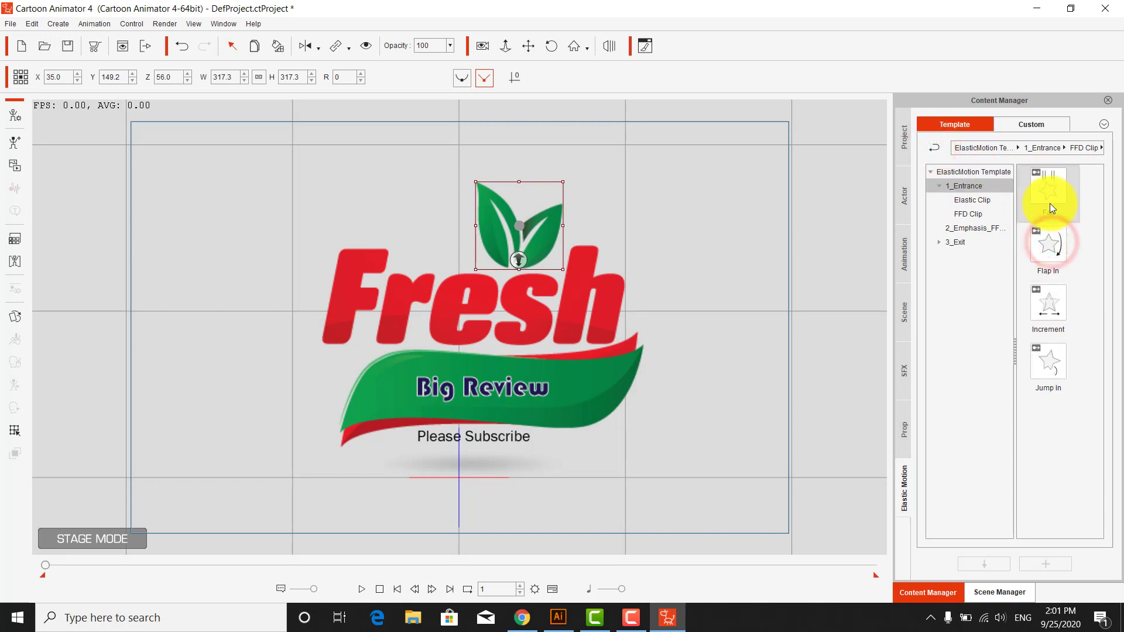
left_click(933, 150)
scroll(1062, 370, "down", 10)
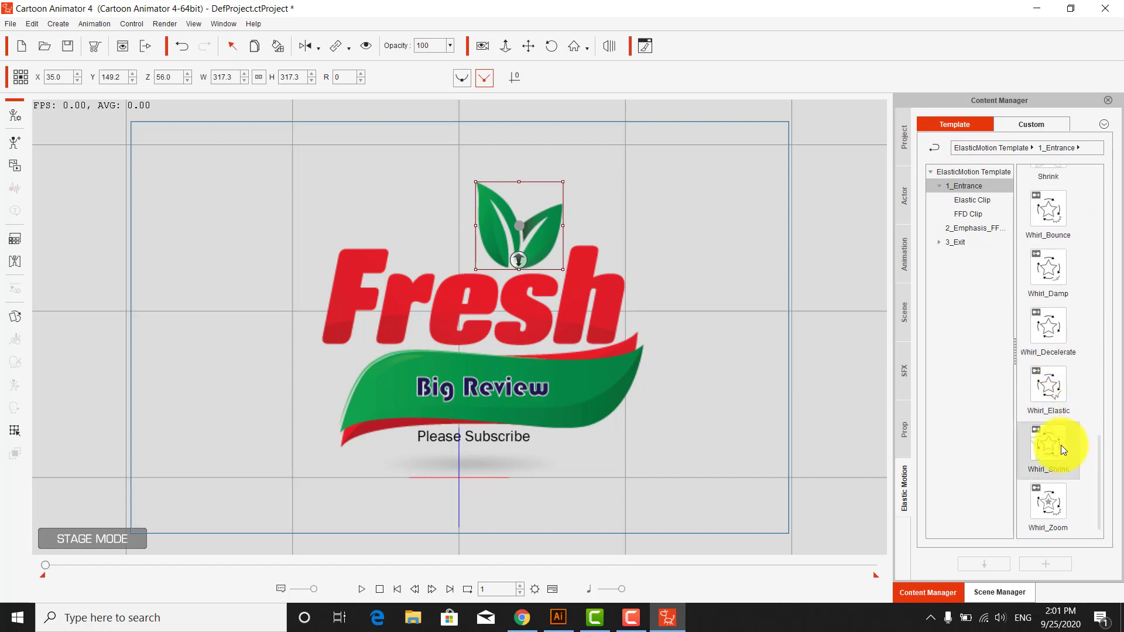
left_click_drag(1060, 445, 537, 244)
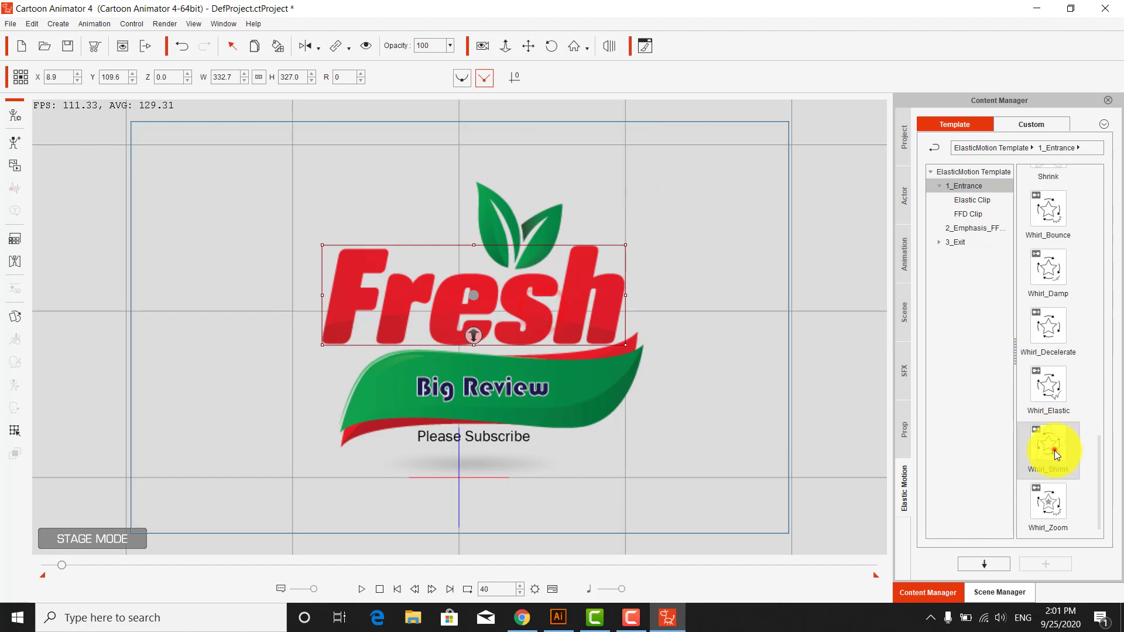
left_click_drag(1056, 451, 533, 302)
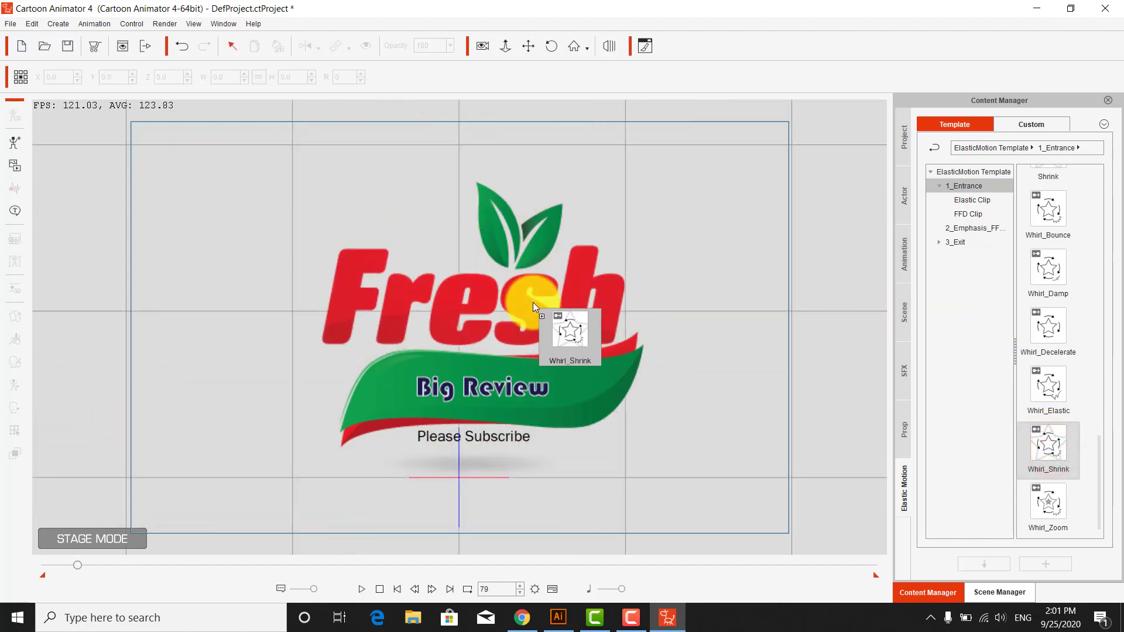
Step: Play the animation back several times from the first frame to review the entrance motions
left_click_drag(73, 565, 40, 565)
key("space")
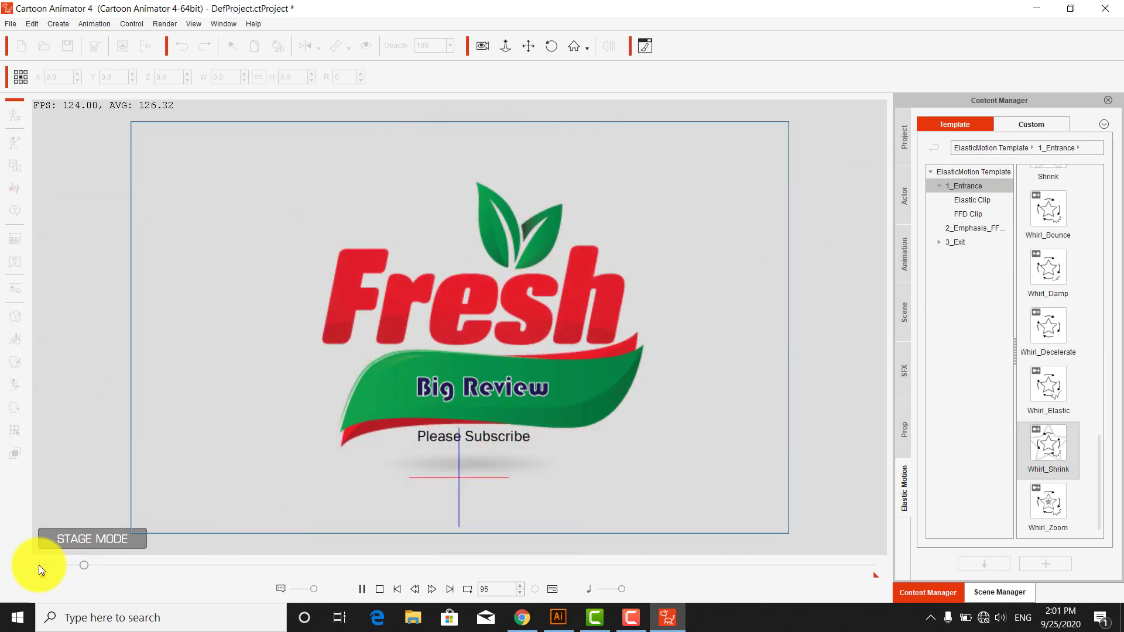
key("space")
left_click_drag(62, 564, 14, 561)
key("space")
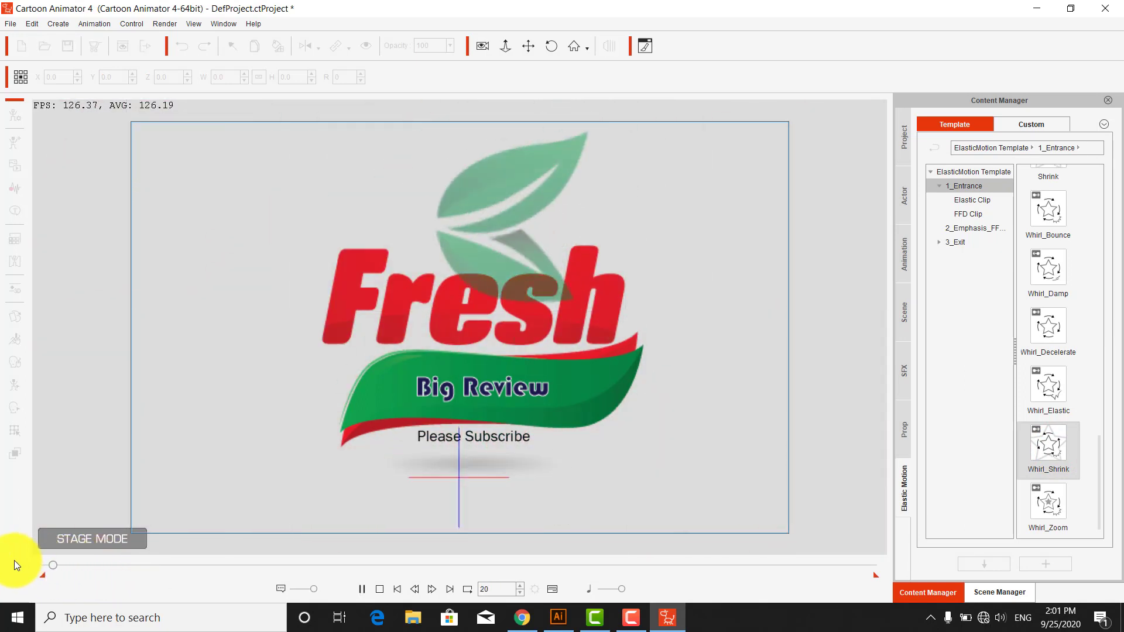
key("space")
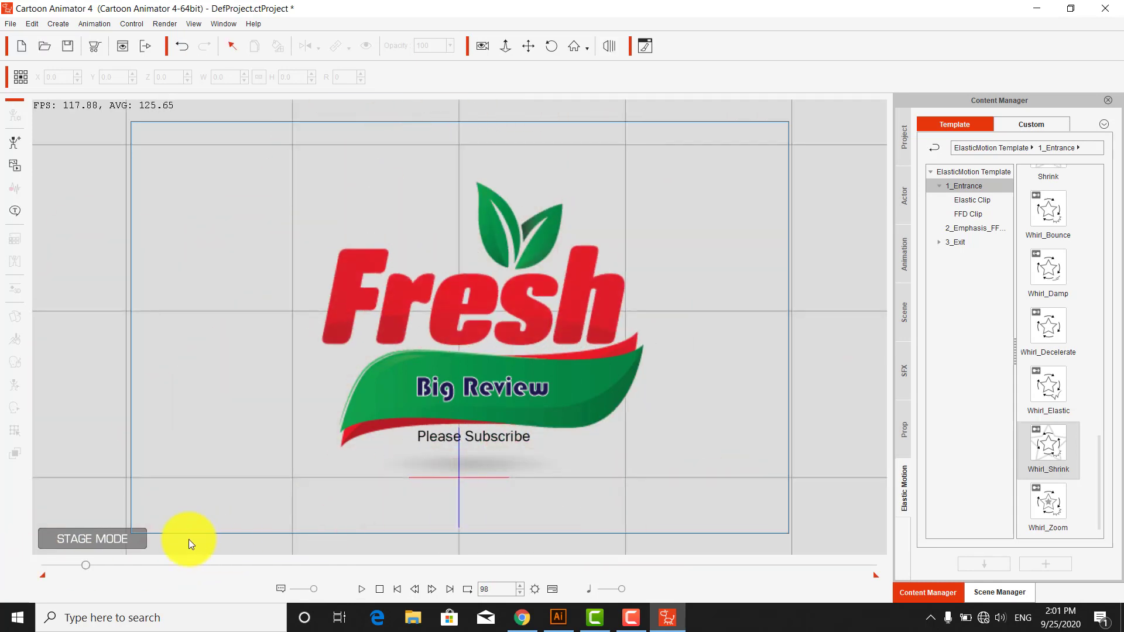
left_click_drag(87, 567, 32, 561)
key("space")
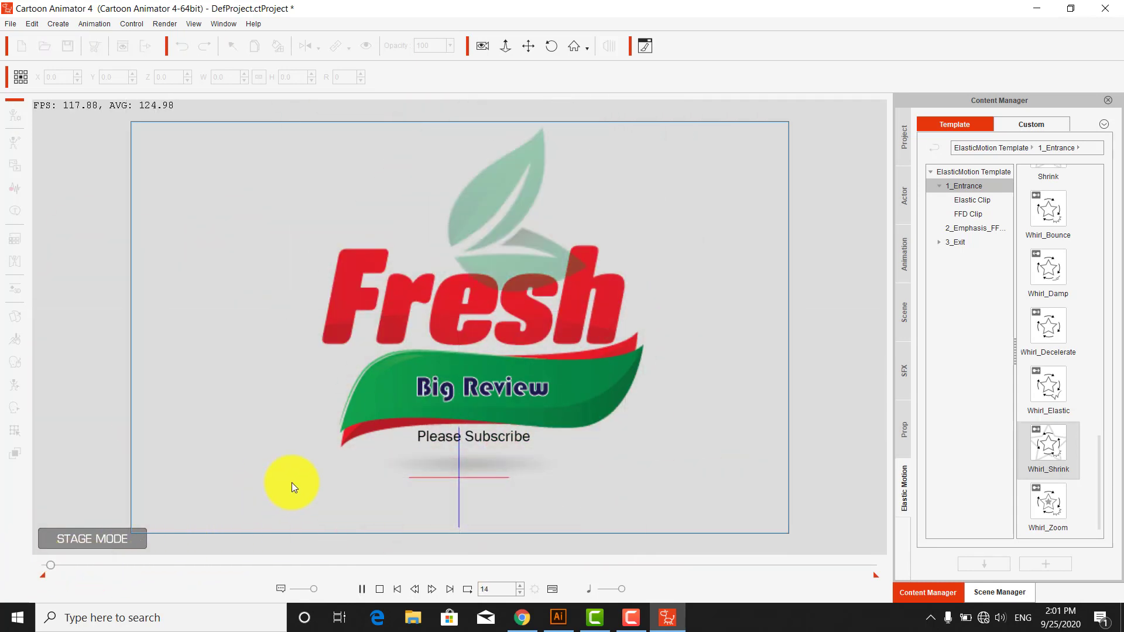
key("space")
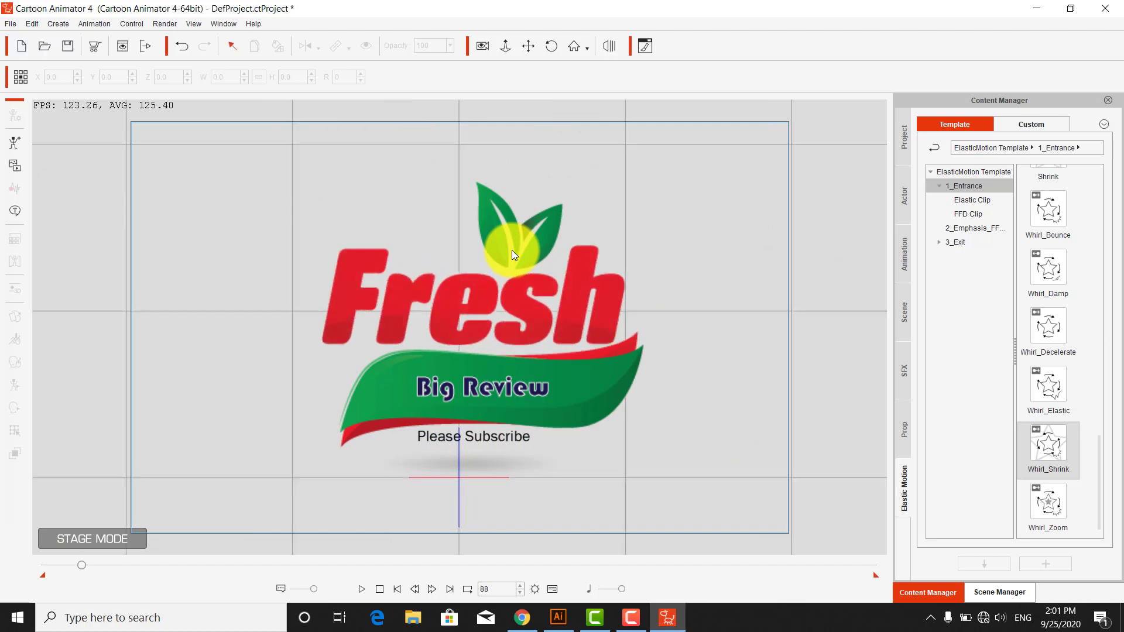
Step: Remove the object animation from the leaf prop and return the playhead to frame 1
left_click(507, 241)
right_click(506, 242)
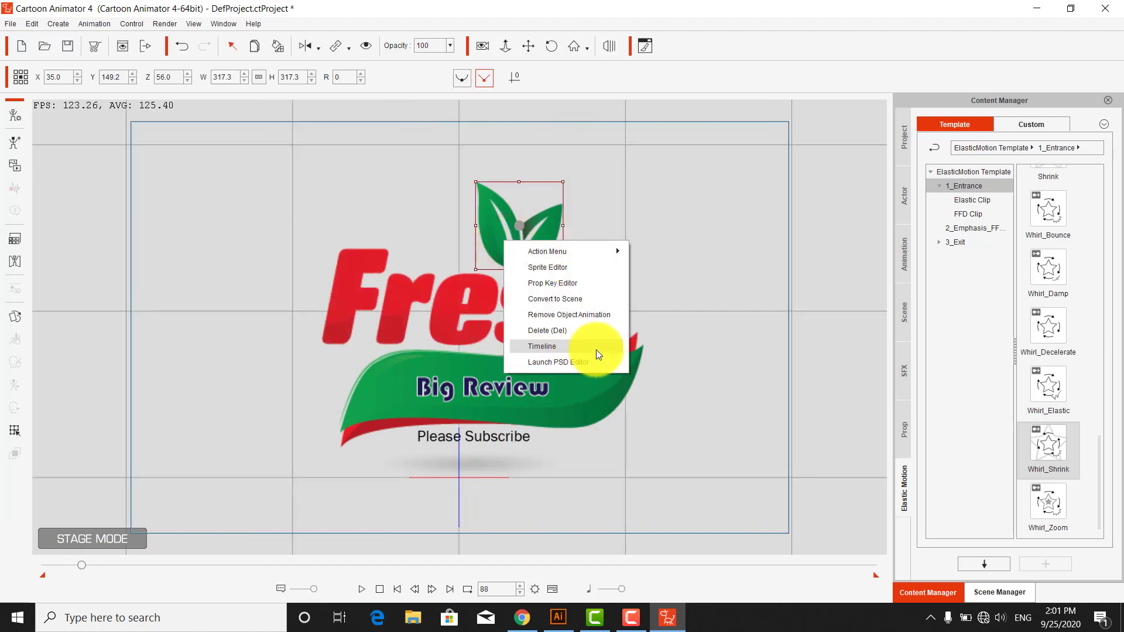
left_click(569, 312)
left_click_drag(80, 565, 23, 561)
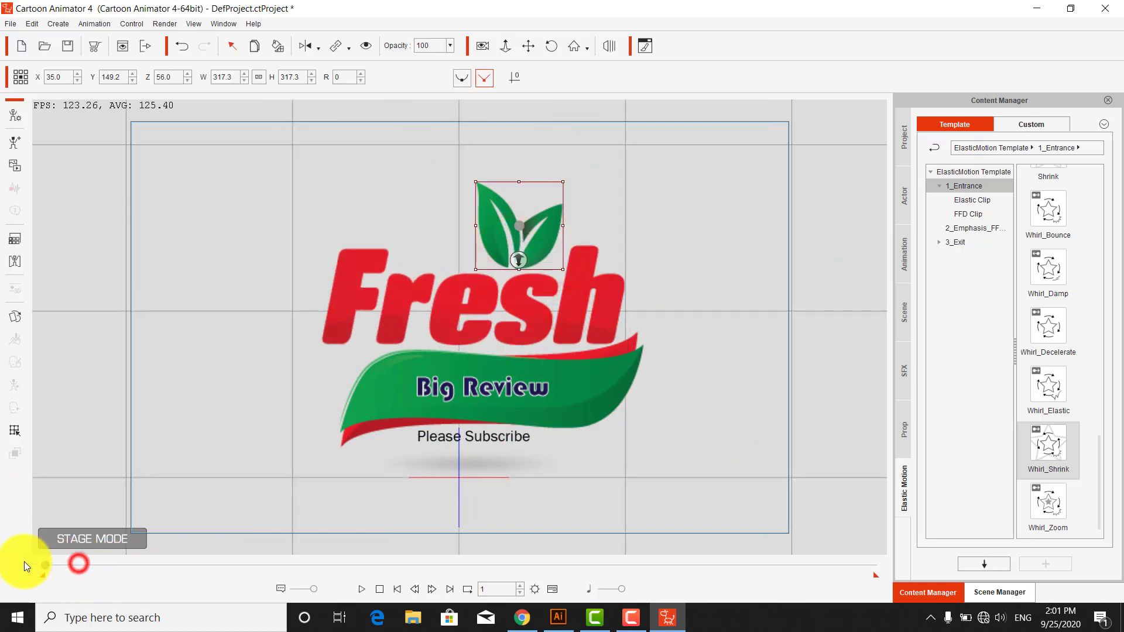
Step: Try the Enter Bounce and Enlarge entrance elastic motions on the leaf prop
scroll(1065, 468, "up", 8)
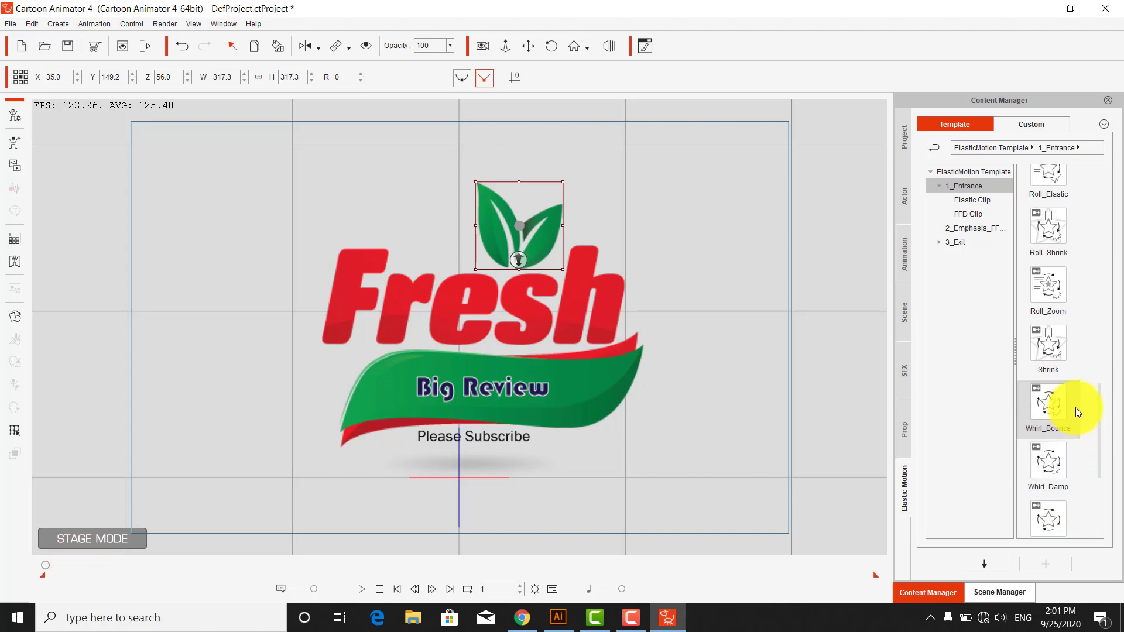
scroll(1081, 346, "up", 10)
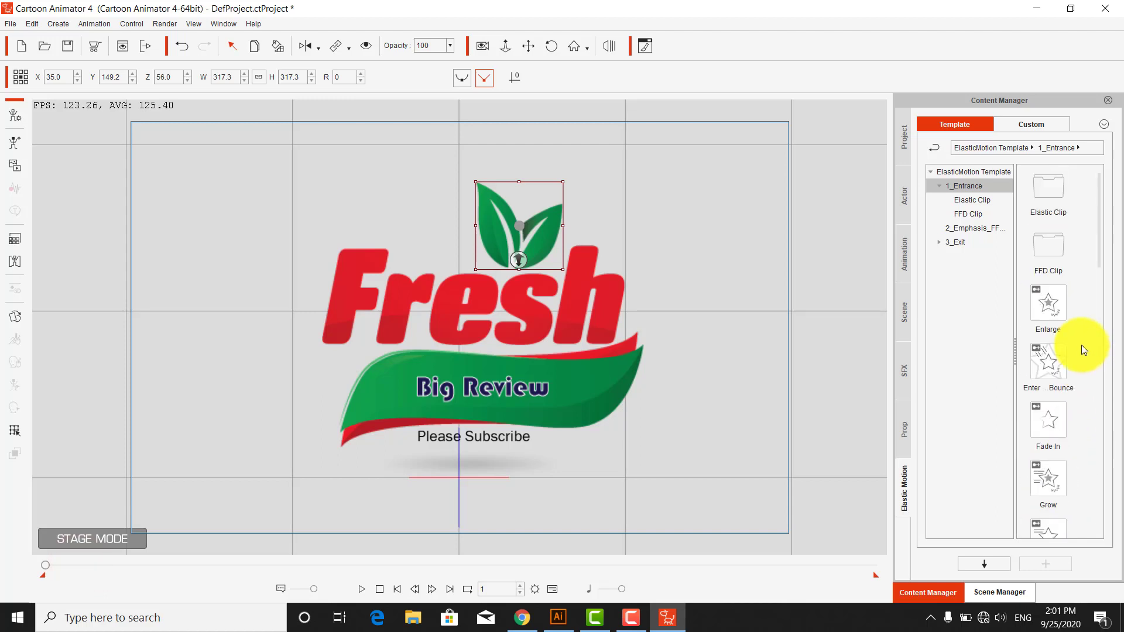
left_click_drag(1054, 390, 539, 249)
left_click_drag(1047, 306, 539, 248)
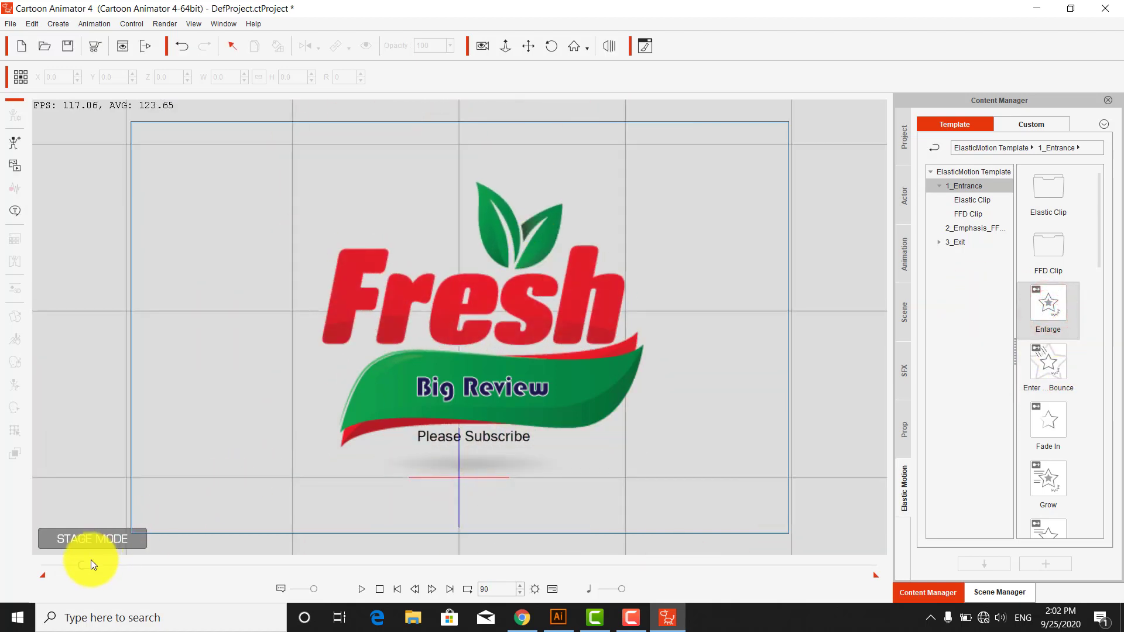
Step: Remove the object animation from the Fresh lettering prop and return the playhead to frame 1
right_click(434, 315)
left_click(536, 389)
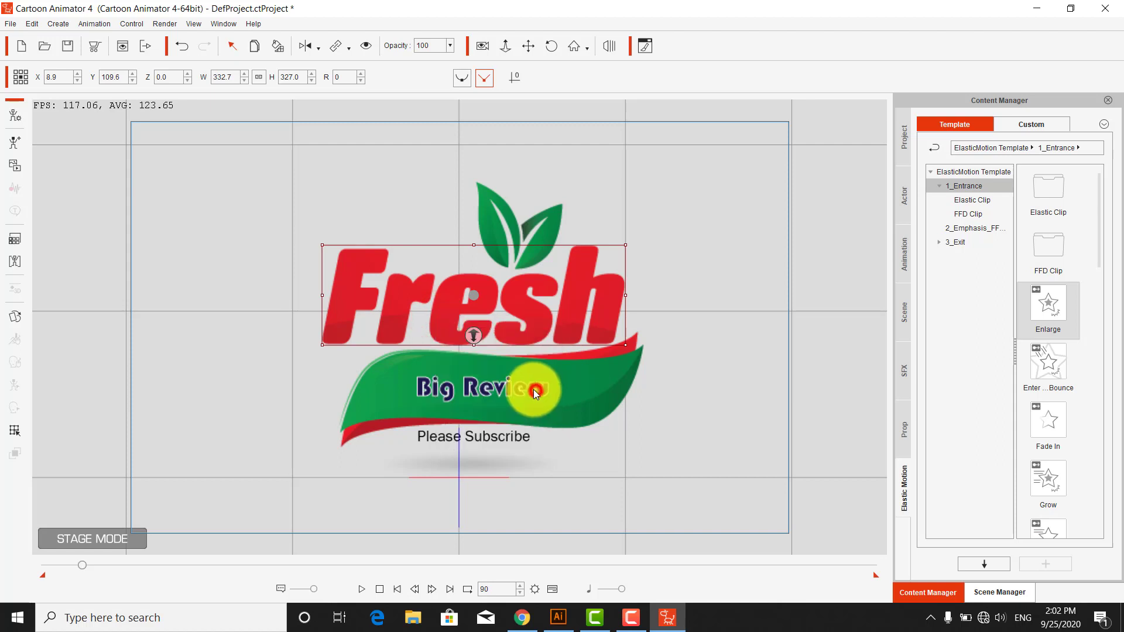
left_click(45, 565)
left_click(631, 618)
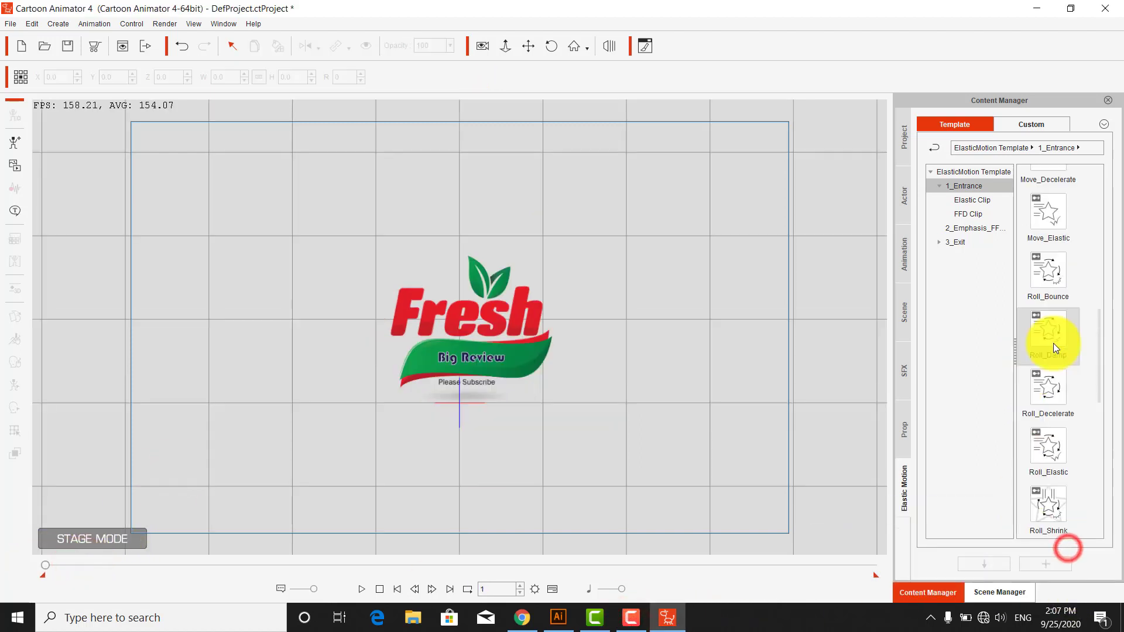
Step: Apply the Move_Bounce entrance elastic motion to the Fresh lettering prop, starting at frame 1
scroll(1059, 339, "up", 5)
scroll(1101, 394, "down", 3)
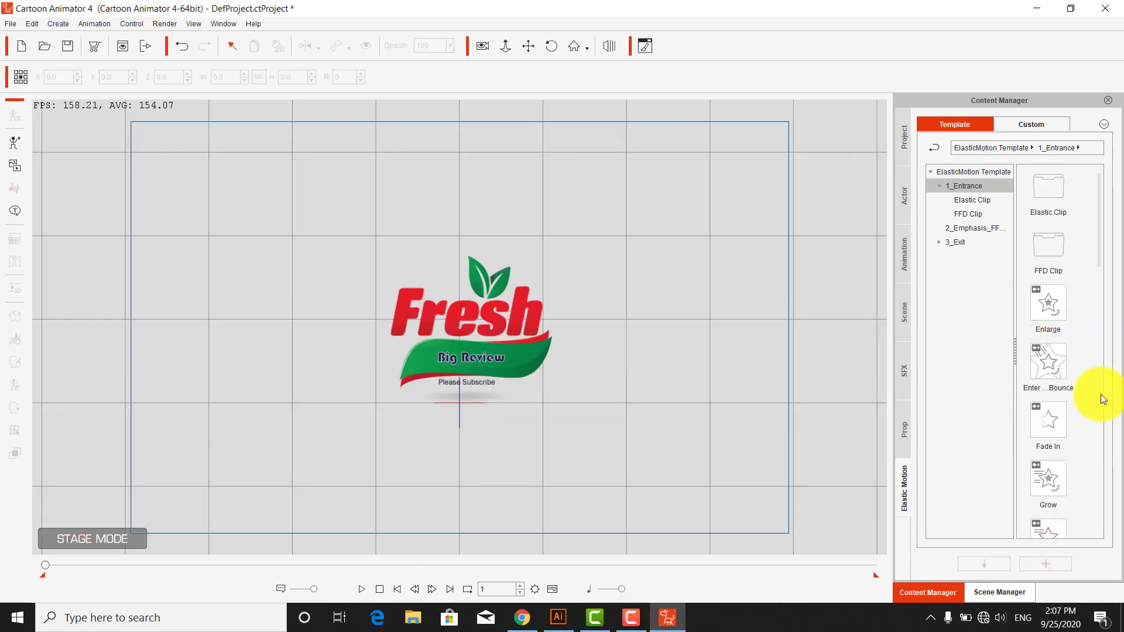
left_click_drag(1056, 346, 426, 313)
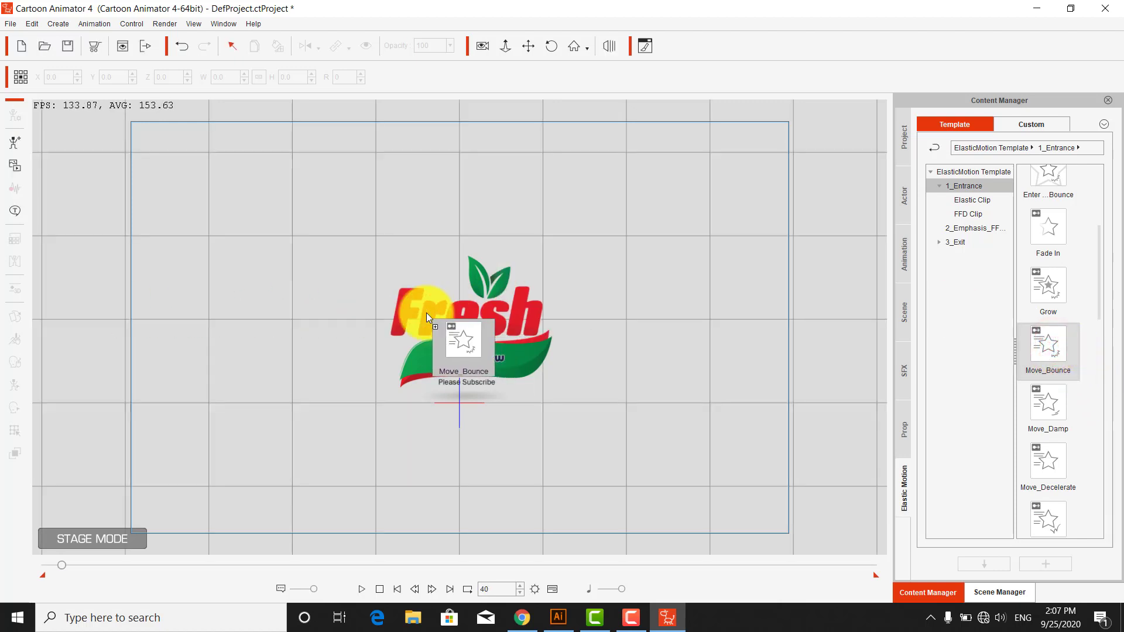
Step: Apply the Whirl_Zoom entrance elastic motion to the red ribbon prop behind the green banner
left_click(542, 335)
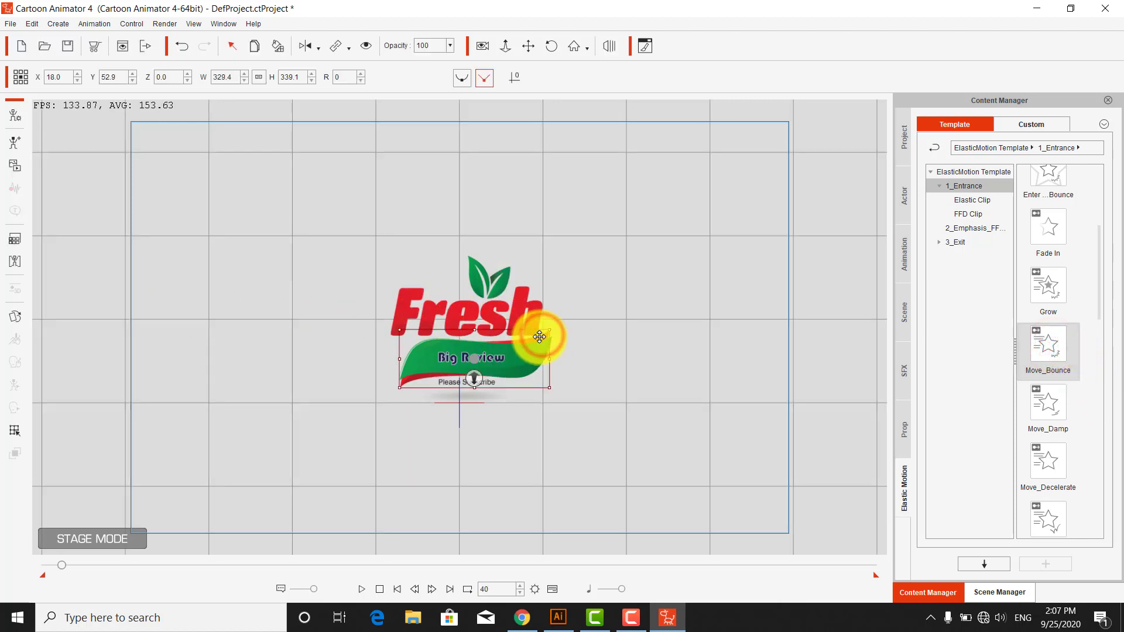
scroll(1039, 497, "down", 5)
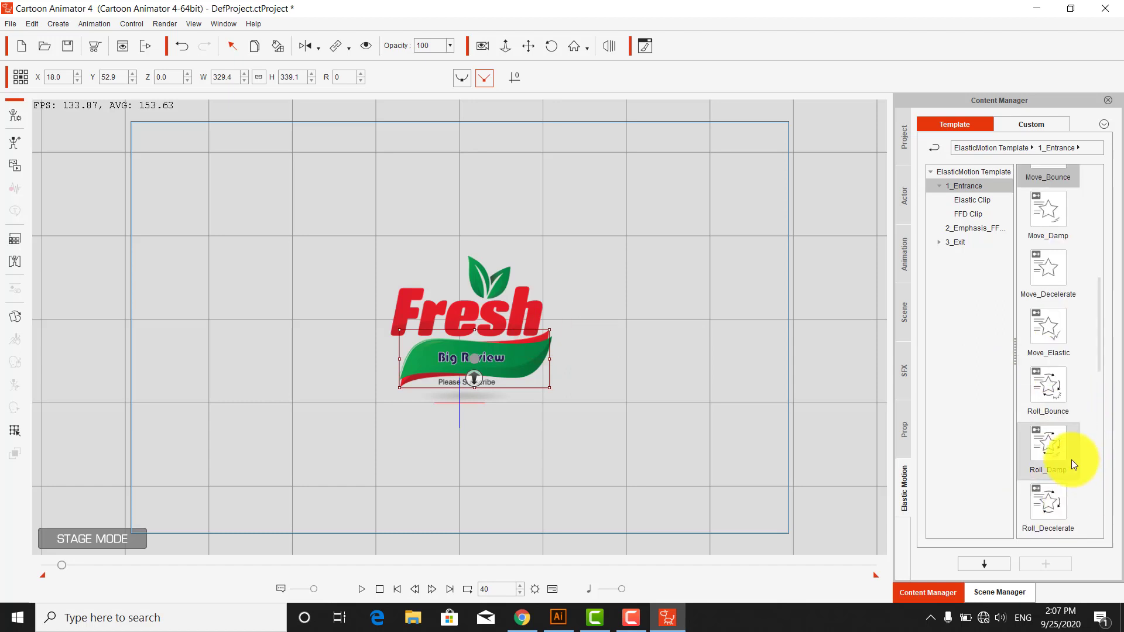
scroll(1065, 453, "down", 4)
scroll(1066, 465, "down", 5)
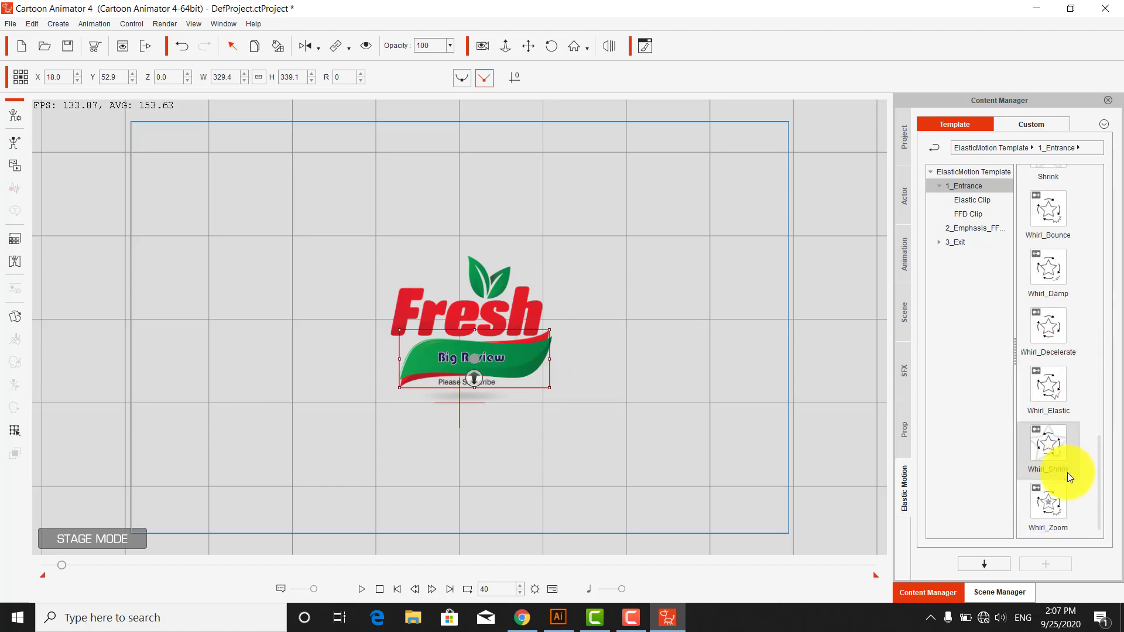
left_click_drag(1069, 487, 539, 340)
Step: Apply the Whirl_Elastic entrance elastic motion to the green ribbon prop
left_click(529, 359)
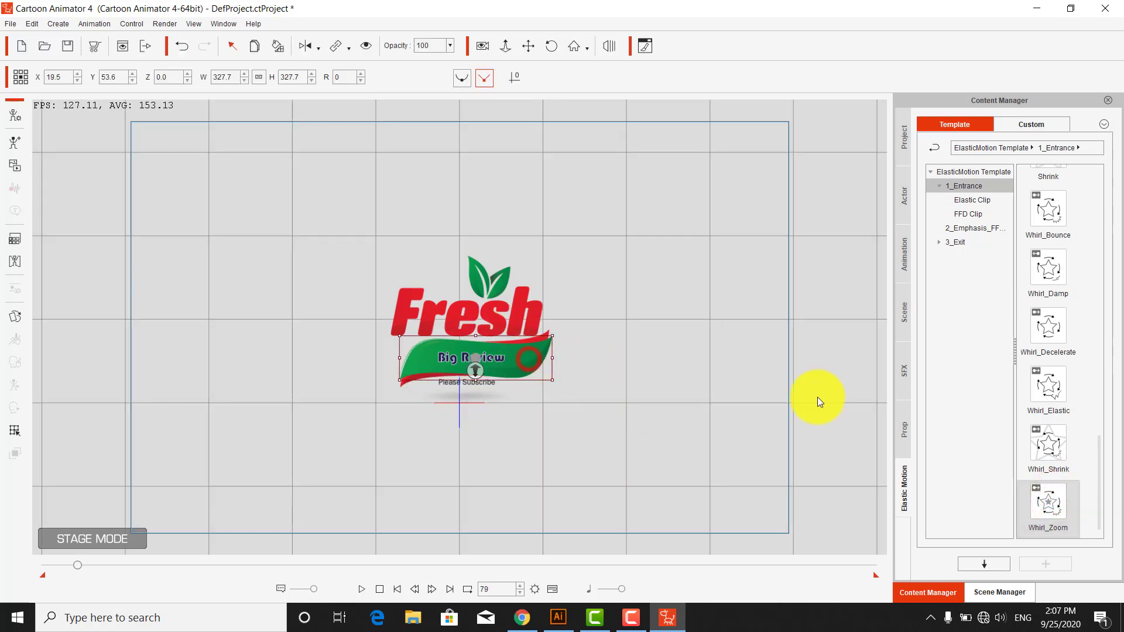
left_click_drag(1059, 386, 532, 359)
left_click(532, 358)
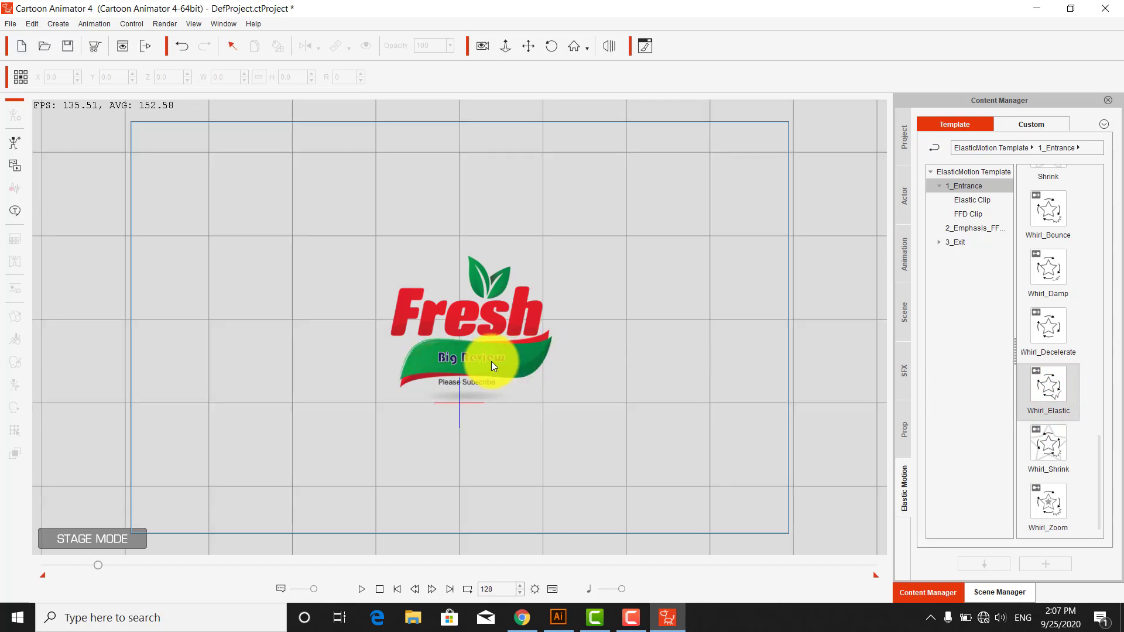
Step: Apply the Move_Elastic entrance motion to the Big Review text and Move_Decelerate to the Please Subscribe text
scroll(1097, 318, "up", 3)
scroll(1098, 318, "up", 5)
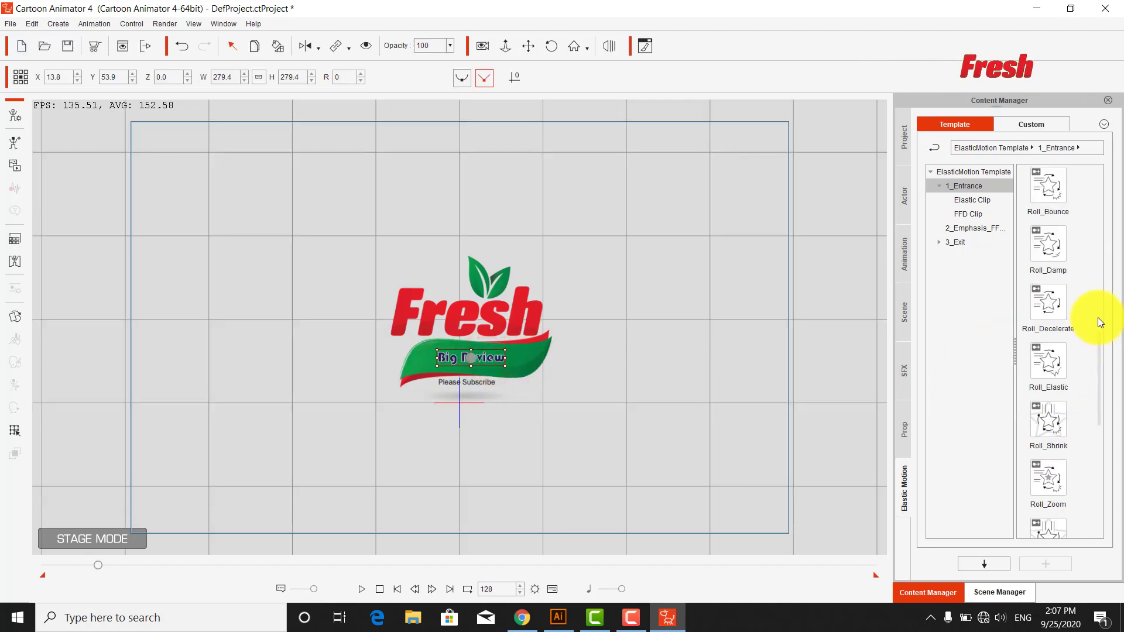
left_click_drag(1048, 324, 483, 356)
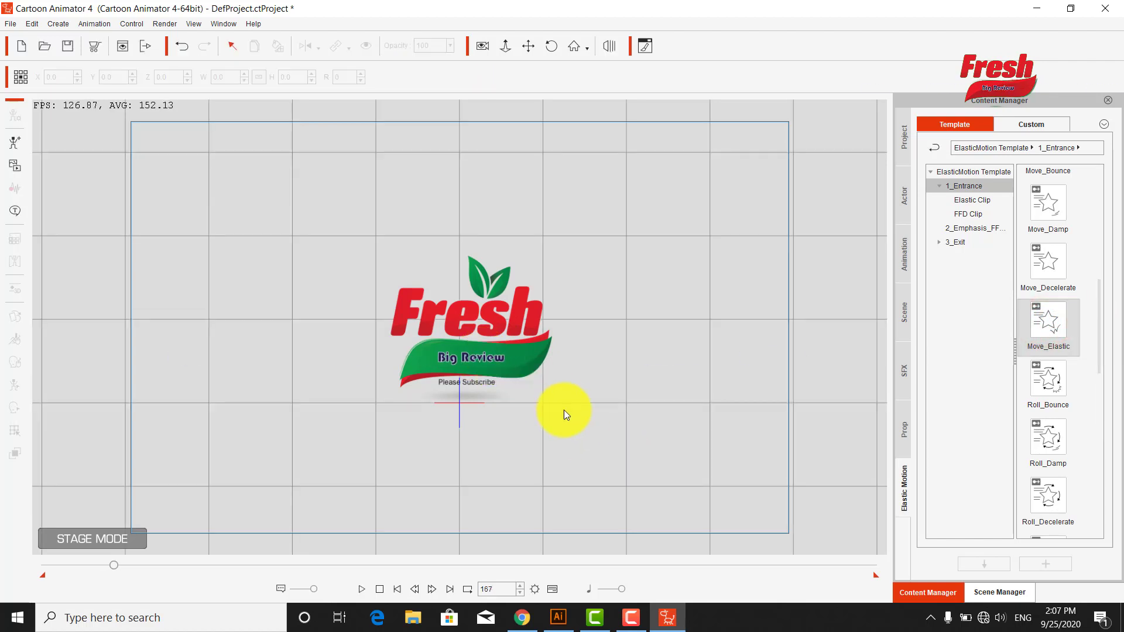
left_click(483, 387)
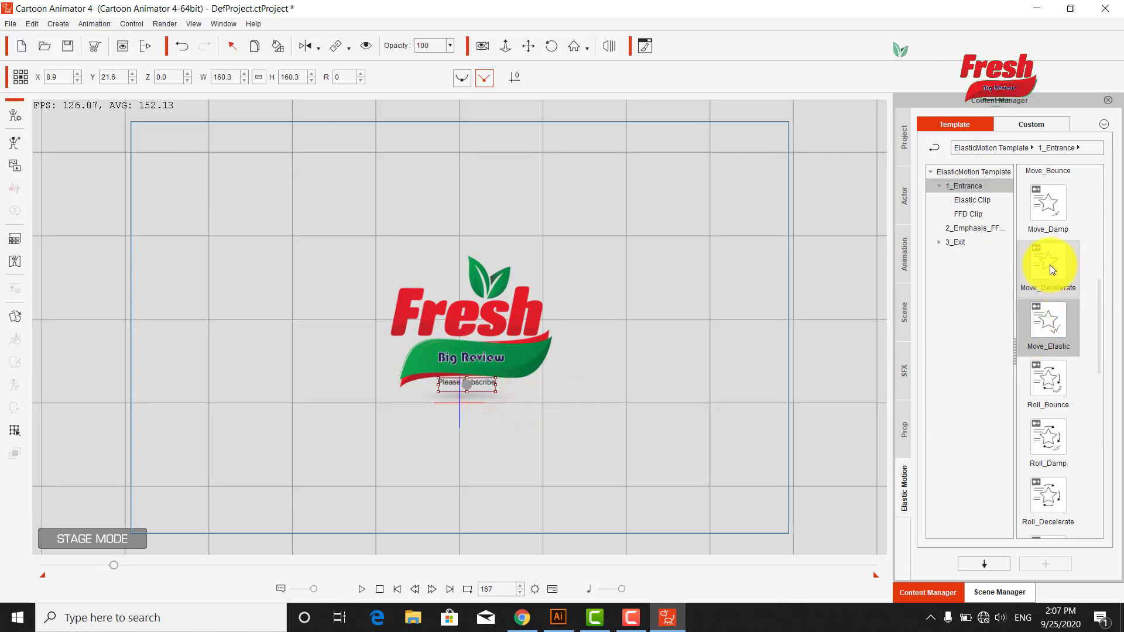
left_click_drag(1048, 265, 480, 383)
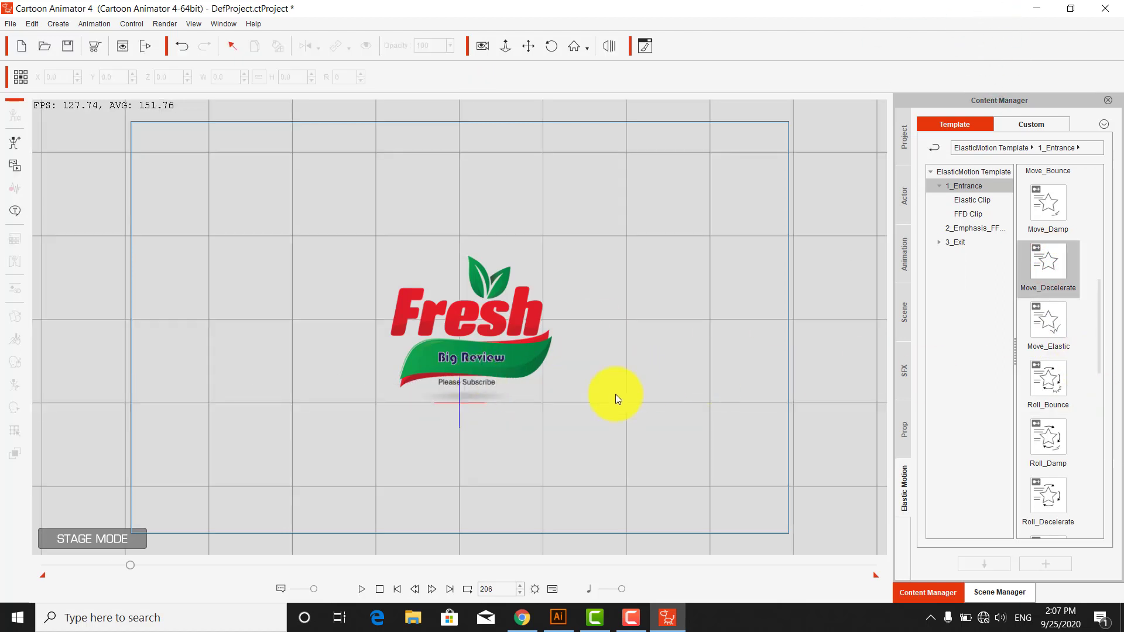
Step: Apply the Grow entrance elastic motion to the leaf prop at frame 206 and deselect it
left_click(480, 287)
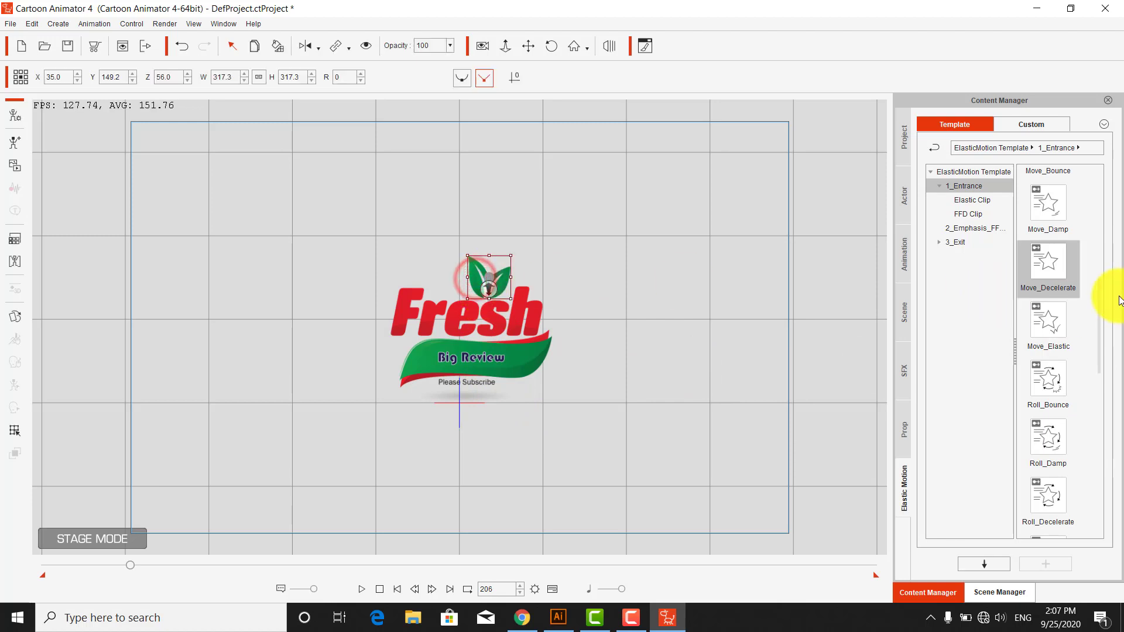
left_click_drag(1098, 306, 1107, 234)
left_click_drag(1054, 487, 476, 275)
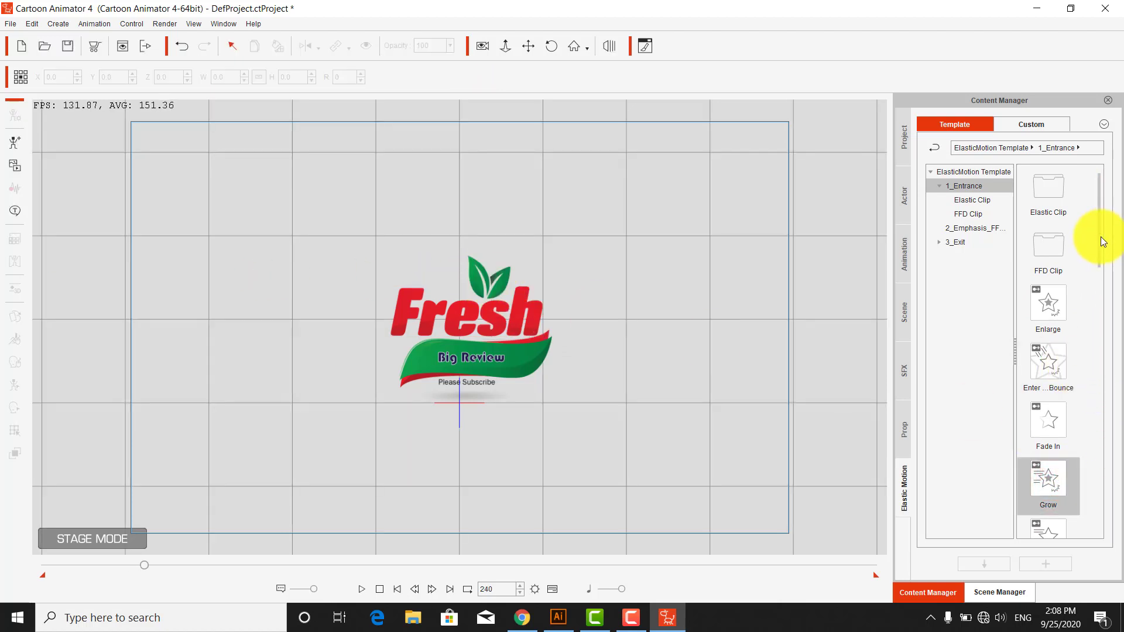
left_click_drag(1101, 236, 1103, 243)
left_click(749, 236)
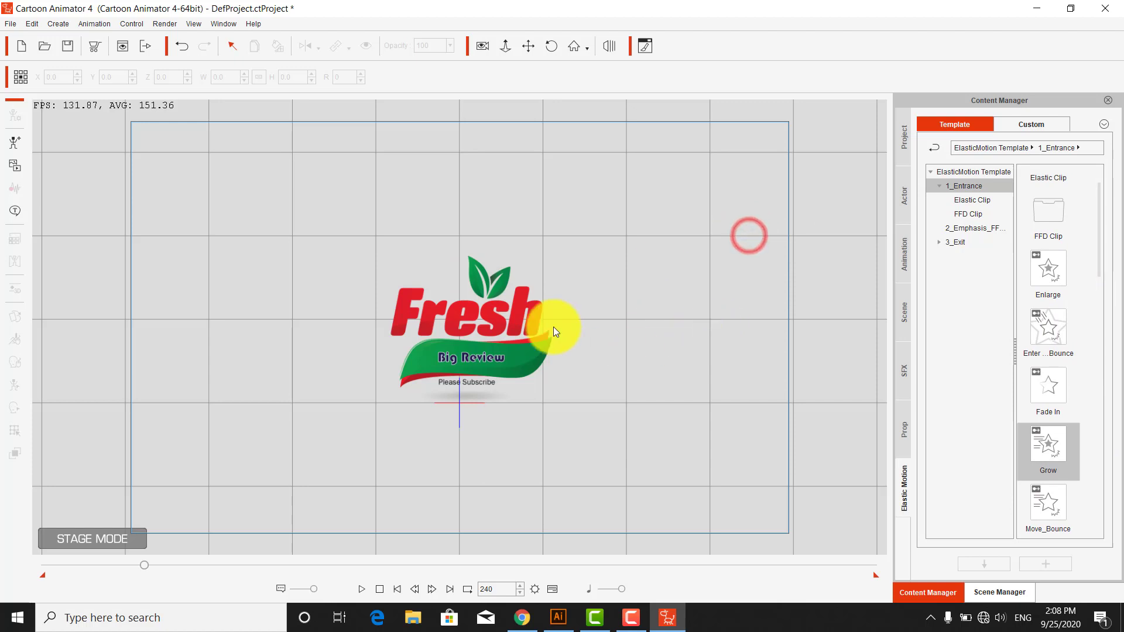
Step: Show the Timeline and return the playhead to frame 1 with the Fresh lettering selected
left_click(552, 589)
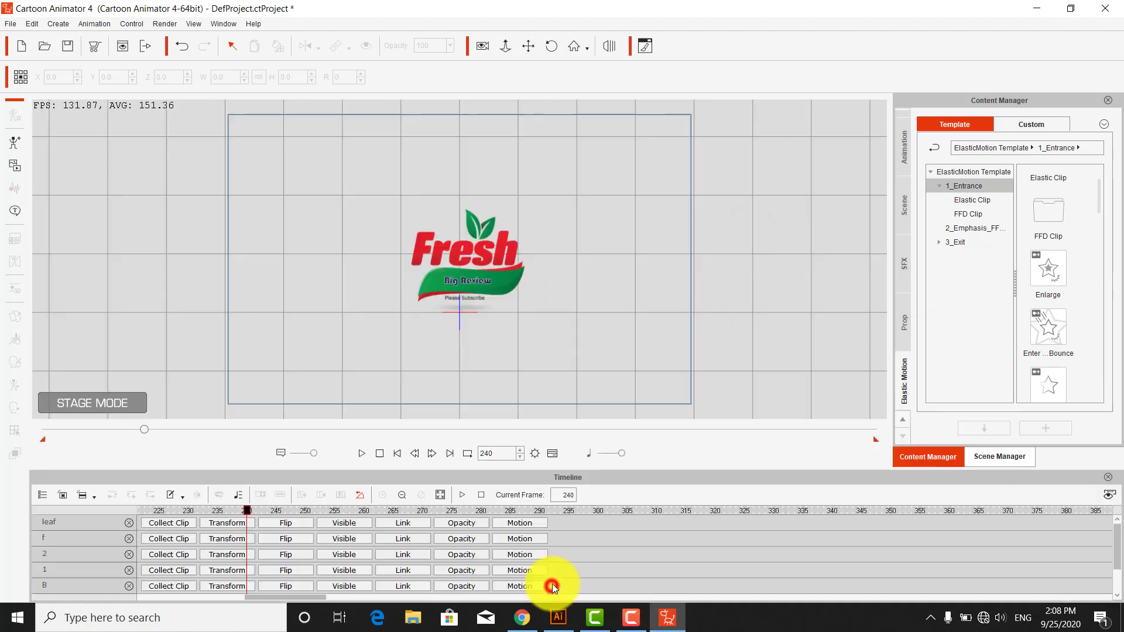
left_click(427, 253)
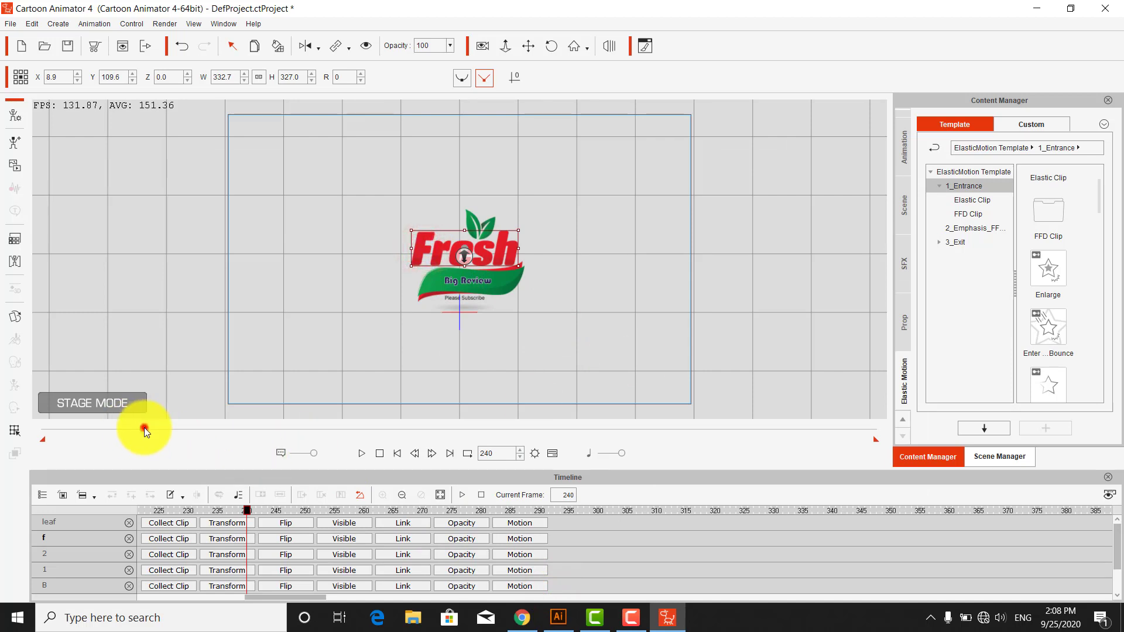
left_click_drag(144, 428, 41, 425)
Step: Display the leaf's Motion and Transform tracks and place the playhead at frame 240, near the end of its motion clip
left_click(470, 523)
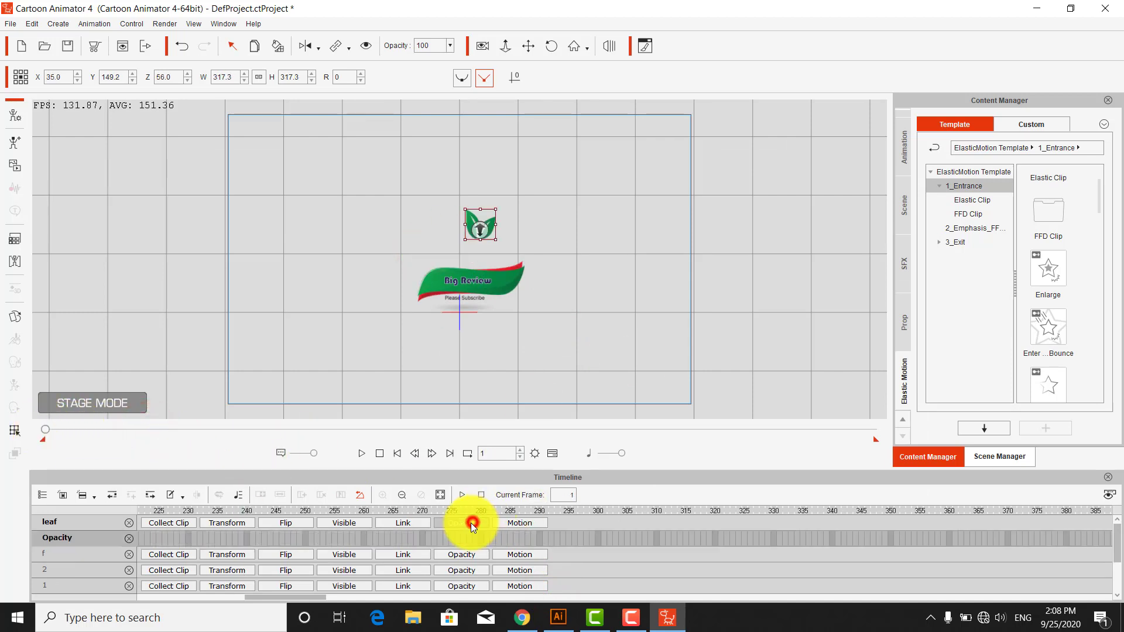
left_click(519, 523)
left_click(253, 539)
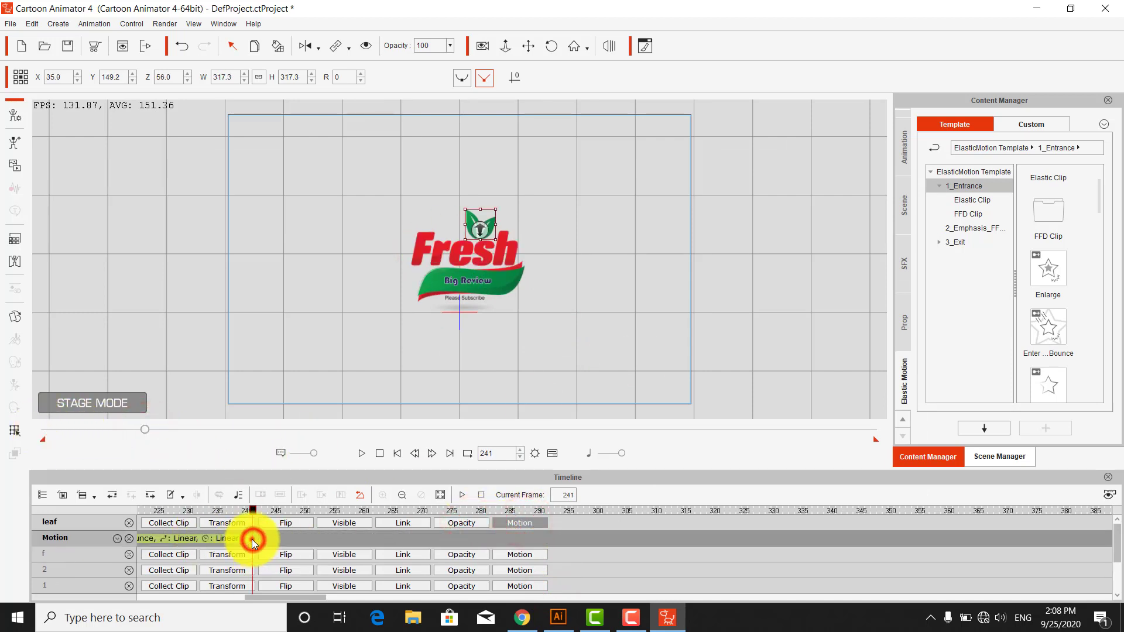
left_click(231, 525)
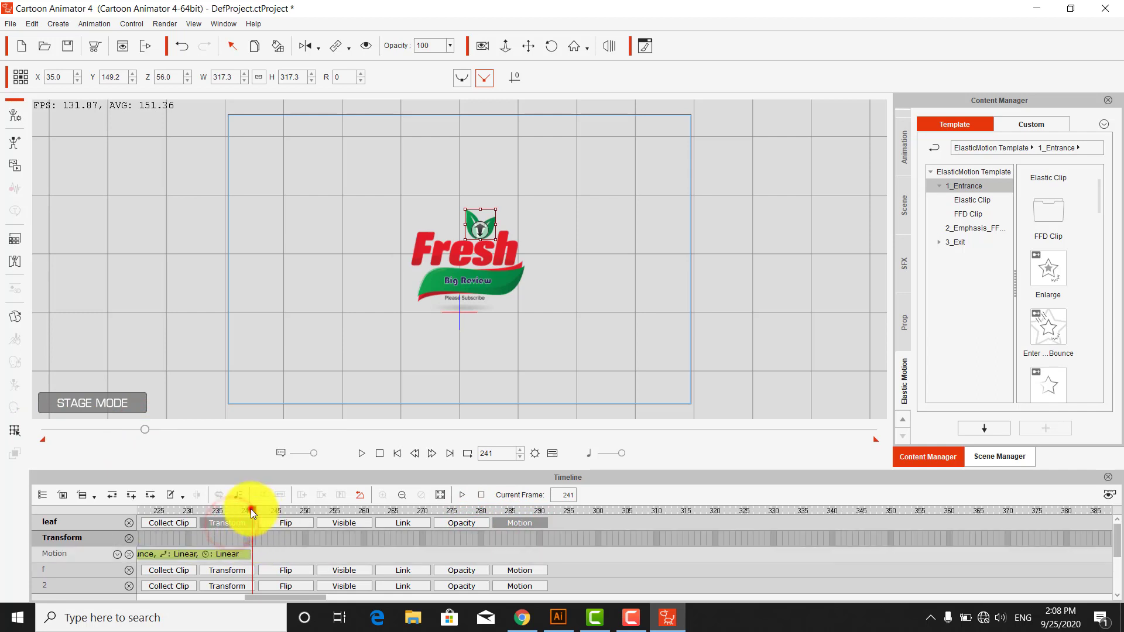
mouse_move(250, 508)
left_mouse_down()
mouse_move(143, 503)
mouse_move(241, 508)
left_mouse_up()
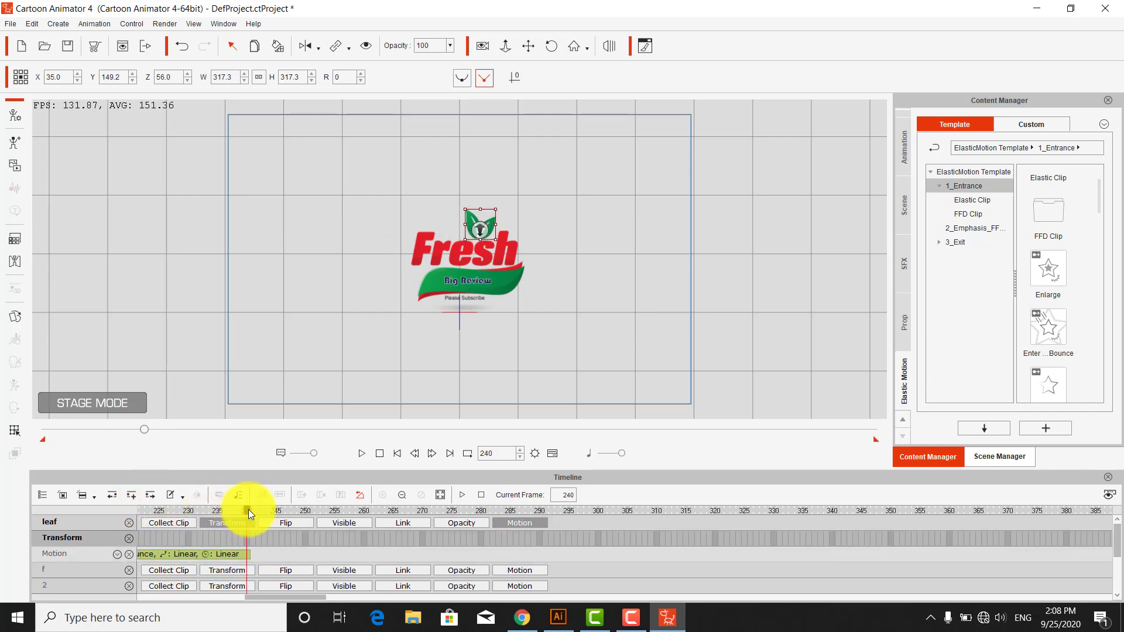
Step: Display the Transform, Opacity and Motion tracks of the Fresh lettering prop and move the playhead to frame 32
left_click_drag(142, 427, 62, 431)
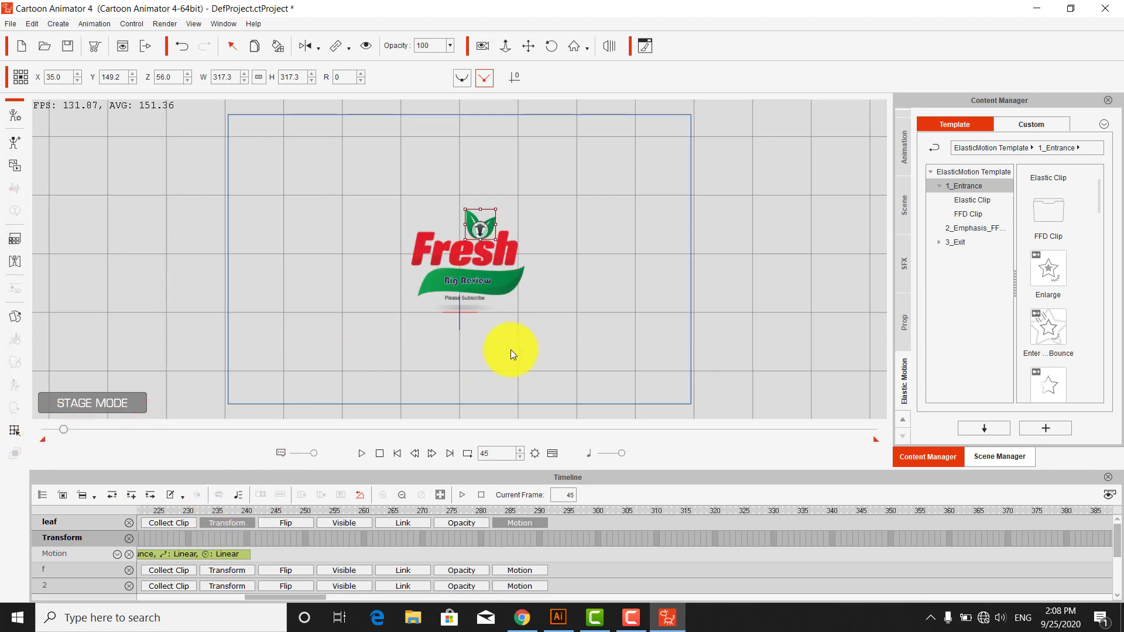
left_click(418, 248)
mouse_move(62, 430)
left_mouse_down()
mouse_move(44, 427)
mouse_move(64, 433)
left_mouse_up()
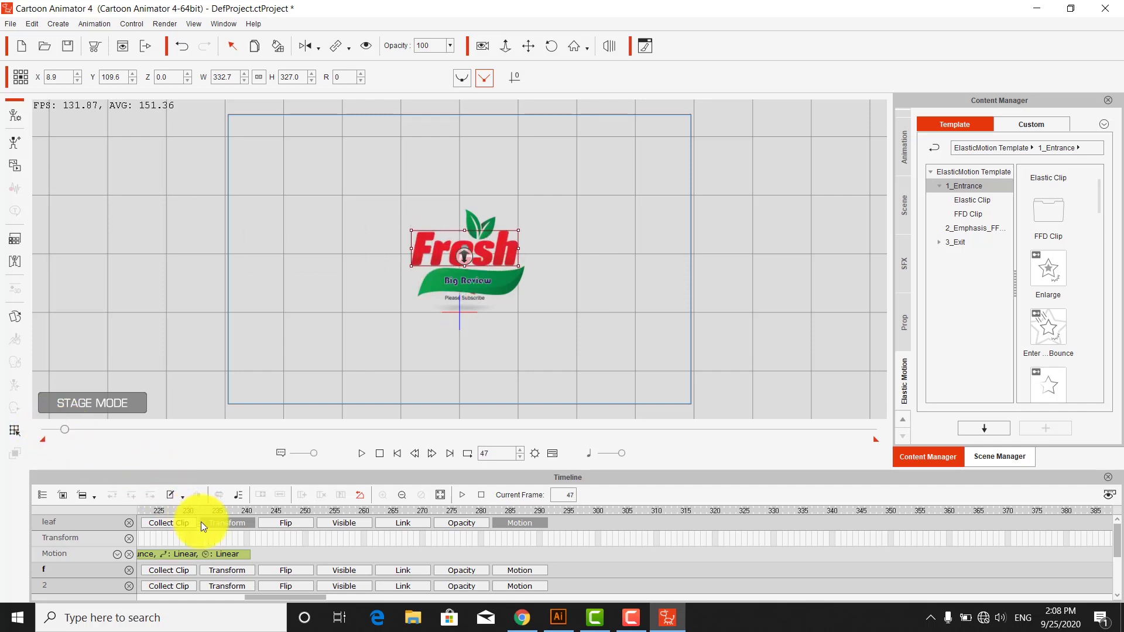
left_click(224, 572)
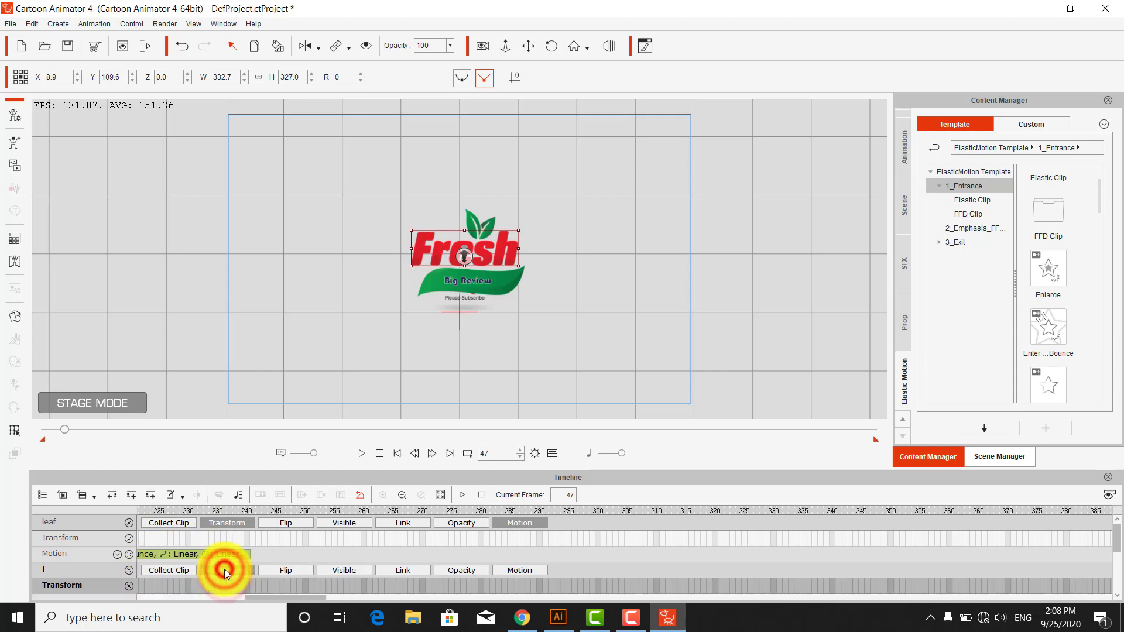
left_click_drag(266, 598, 138, 589)
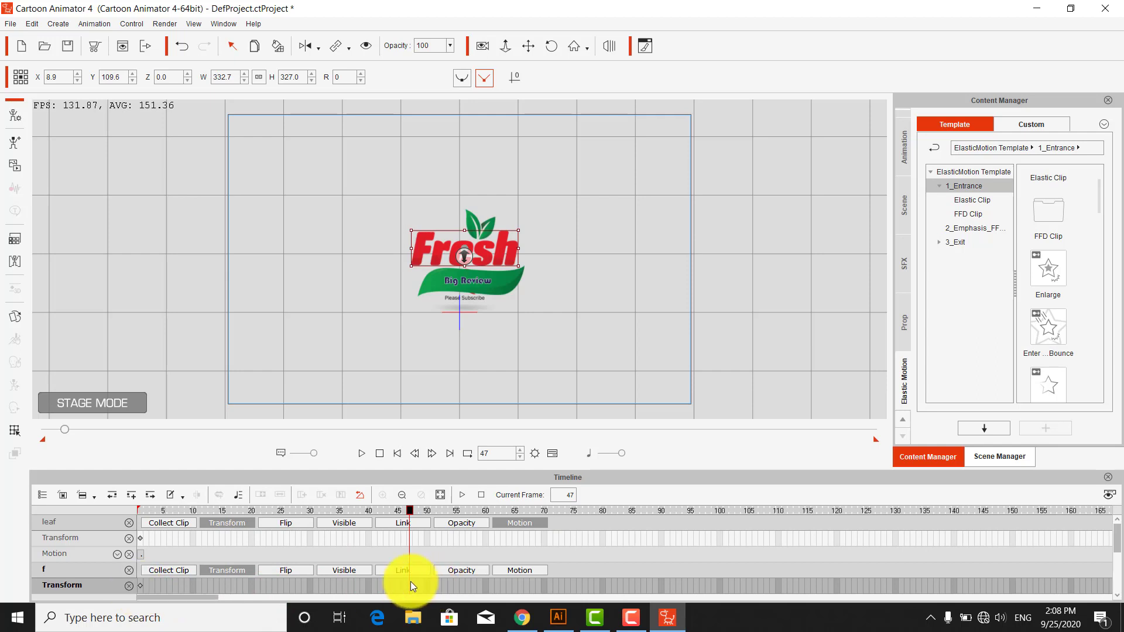
left_click(467, 568)
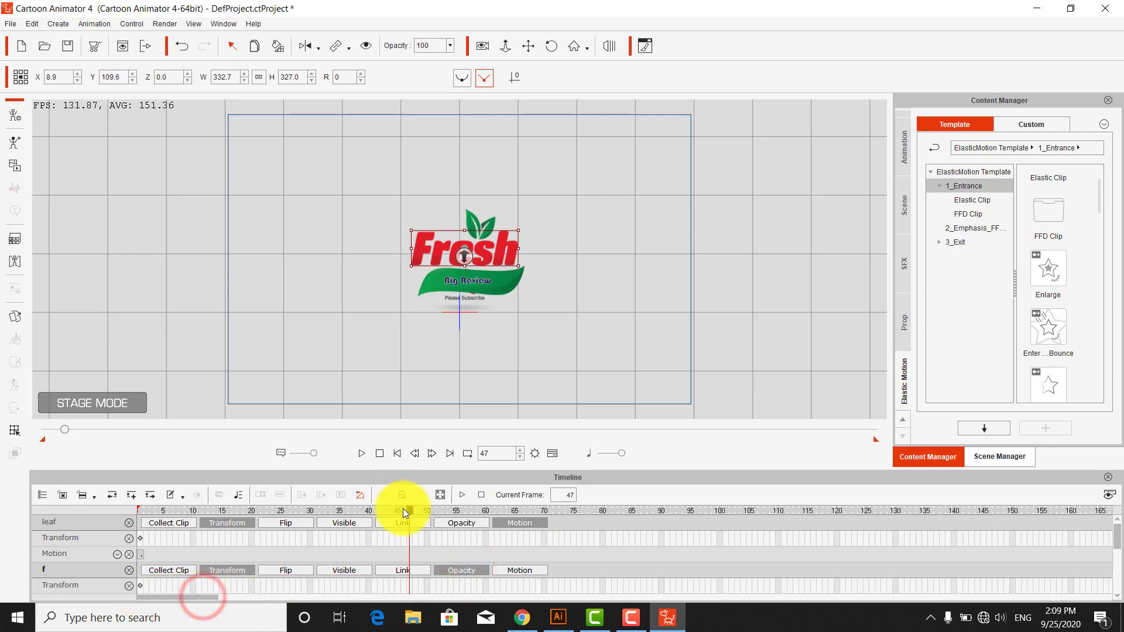
left_click_drag(406, 510, 322, 500)
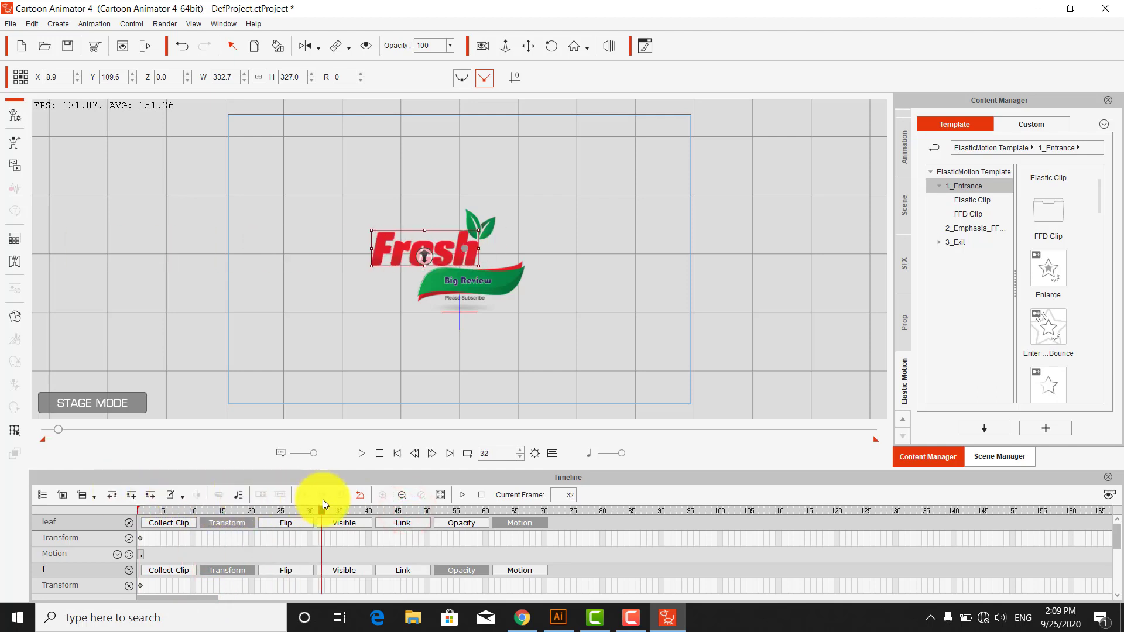
left_click(510, 571)
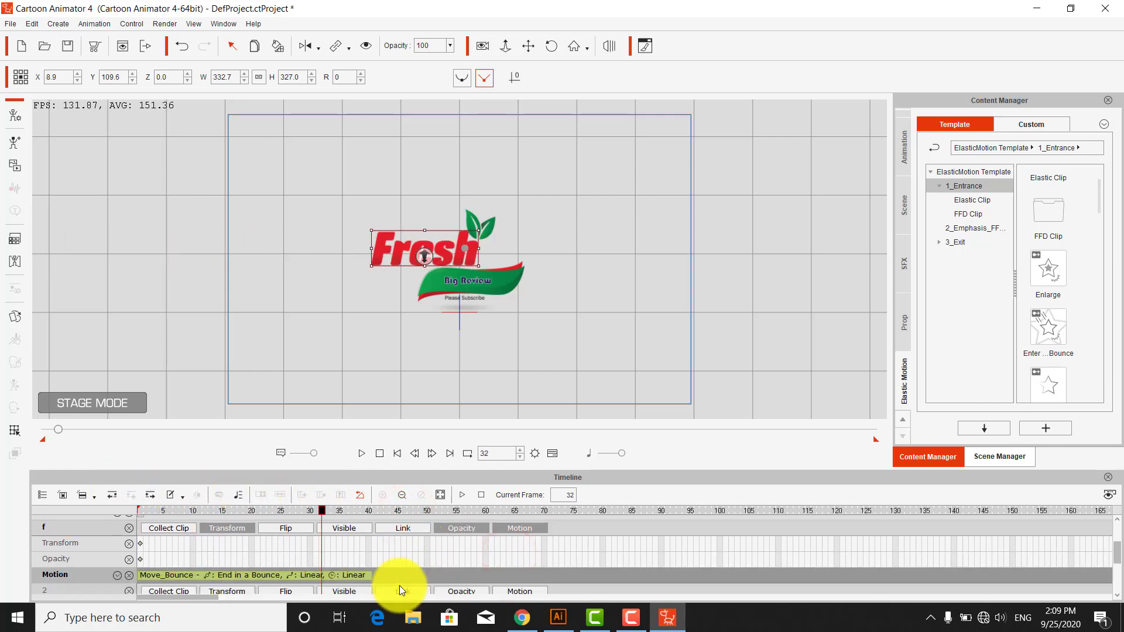
Step: Add a Transform key for the Fresh lettering at frame 40, where its Move_Bounce clip ends
left_click(369, 558)
scroll(370, 559, "up", 1)
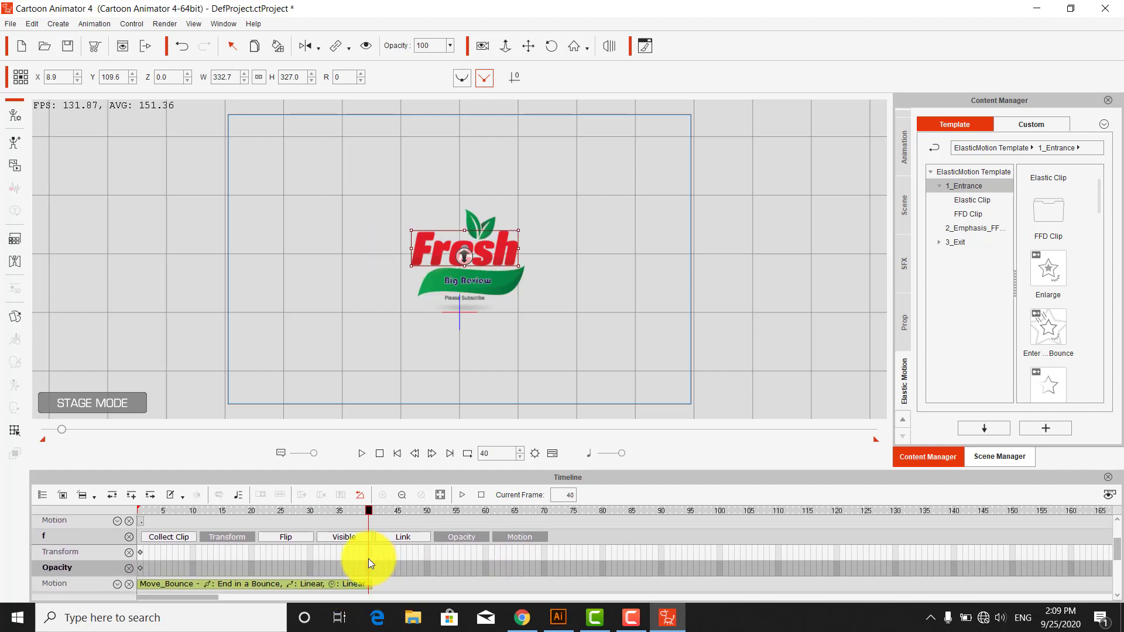
left_click(369, 553)
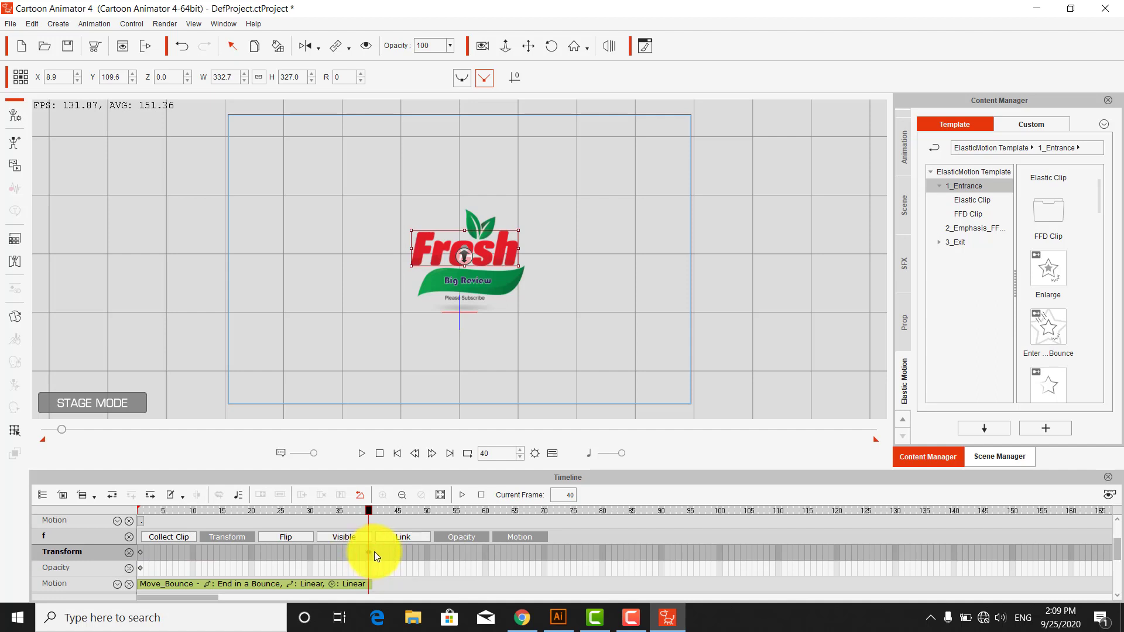
scroll(376, 552, "up", 2)
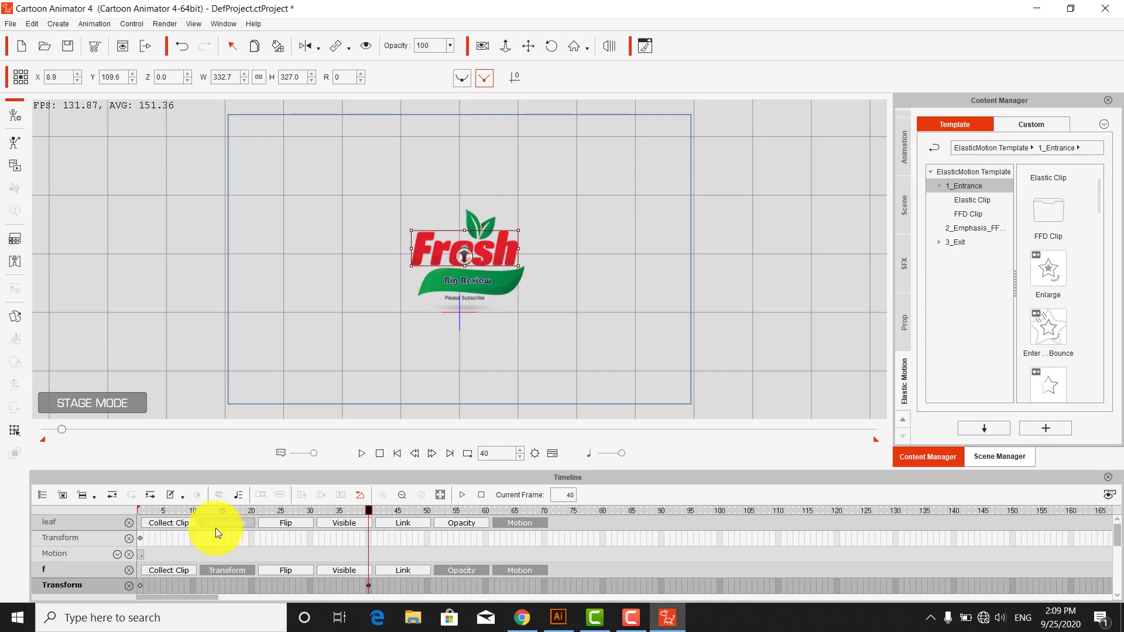
Step: Show the leaf's Transform track, add a key at frame 40, and hide the leaf there and at frame 1
left_click(215, 528)
left_click(370, 539)
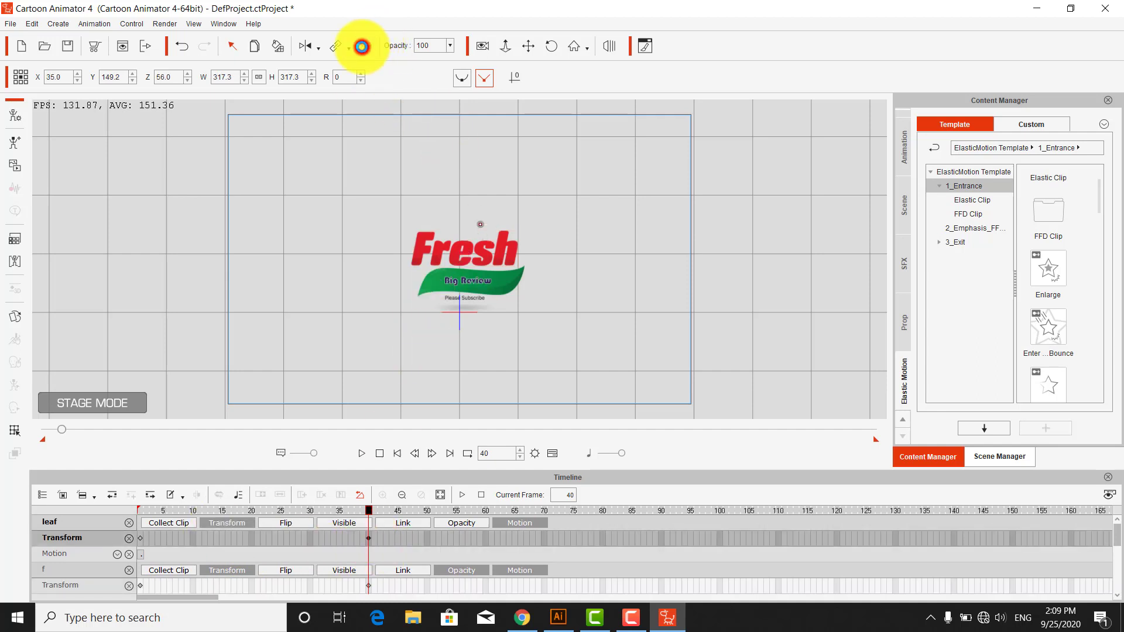
left_click(141, 539)
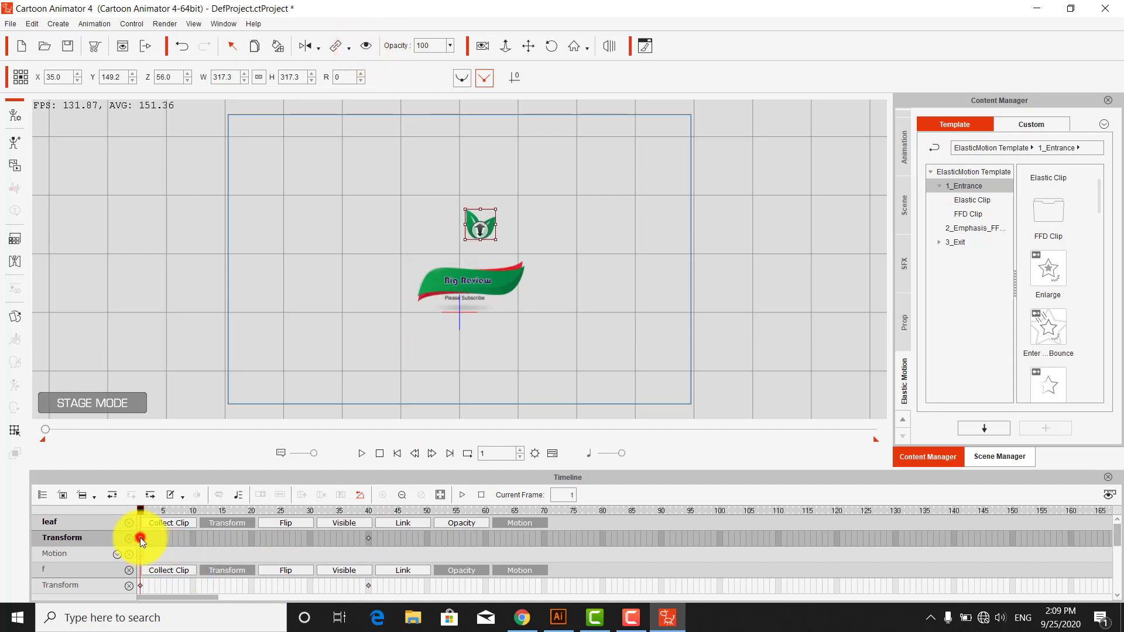
left_click(368, 46)
Step: Show the Transform track of the red ribbon (prop 2) and add keys at frames 40 and 41
scroll(417, 557, "down", 5)
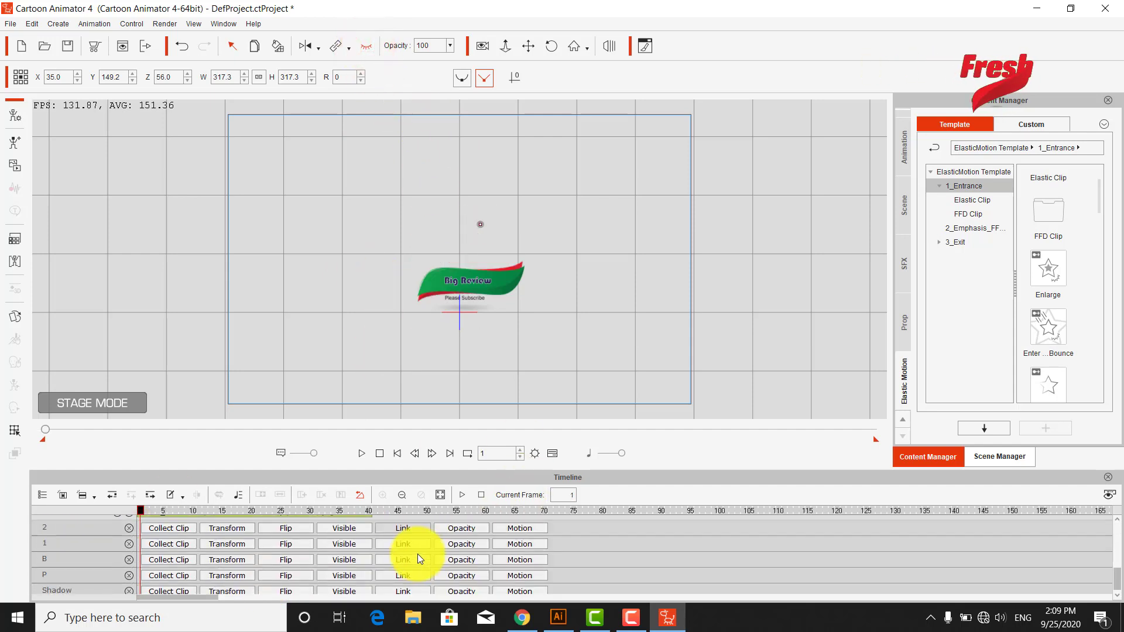
scroll(417, 554, "up", 2)
scroll(417, 554, "down", 2)
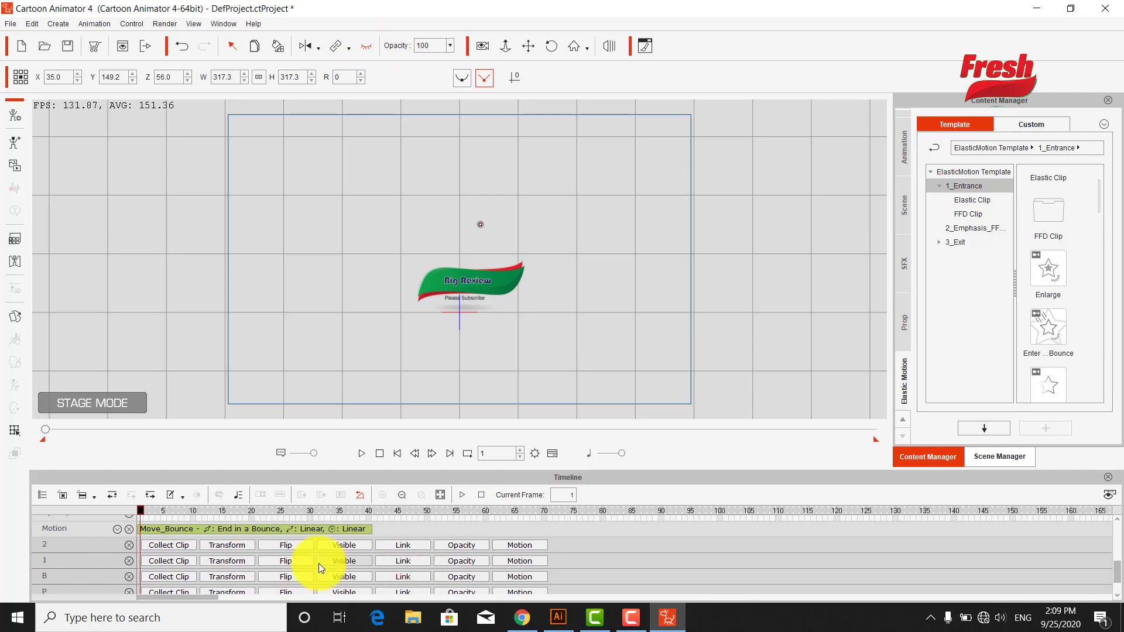
left_click(236, 543)
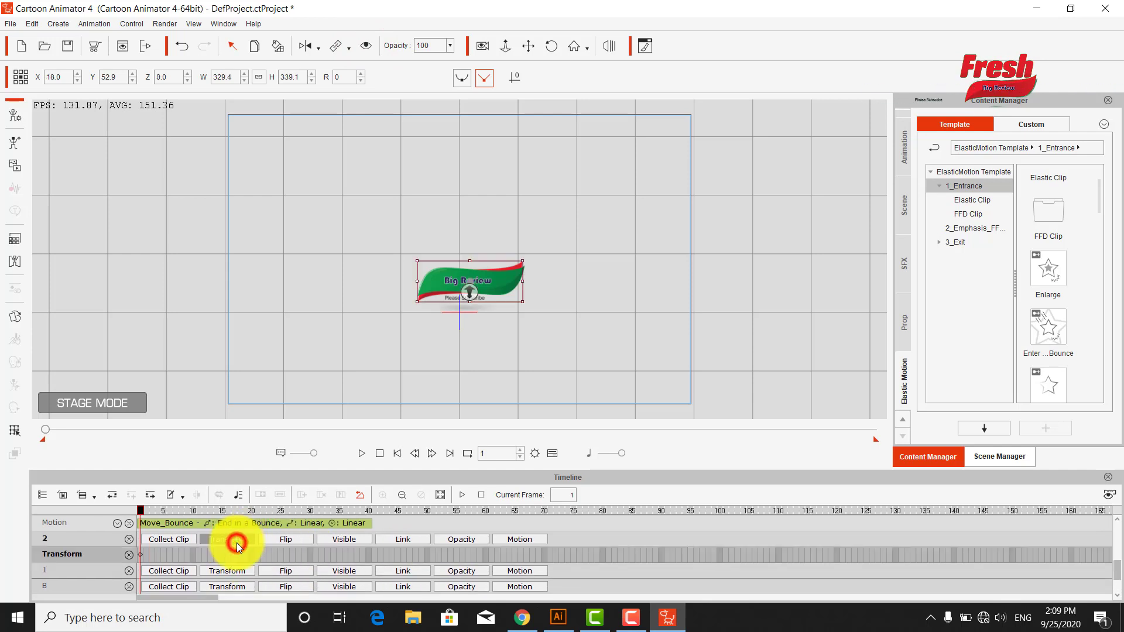
left_click(139, 554)
scroll(369, 562, "up", 2)
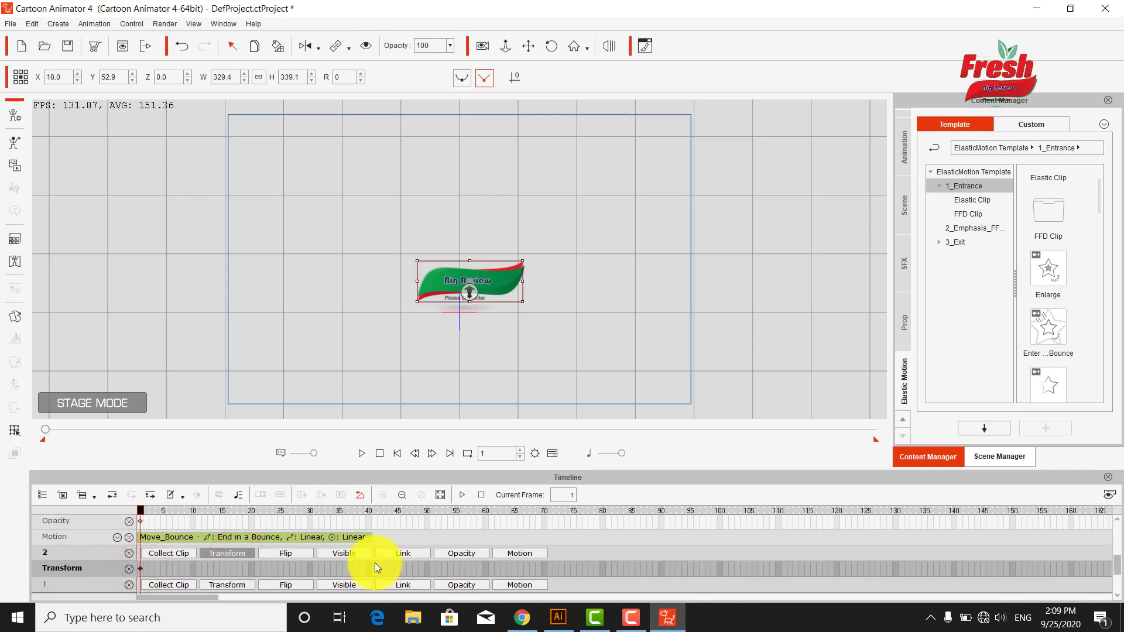
left_click_drag(149, 510, 369, 509)
left_click(370, 581)
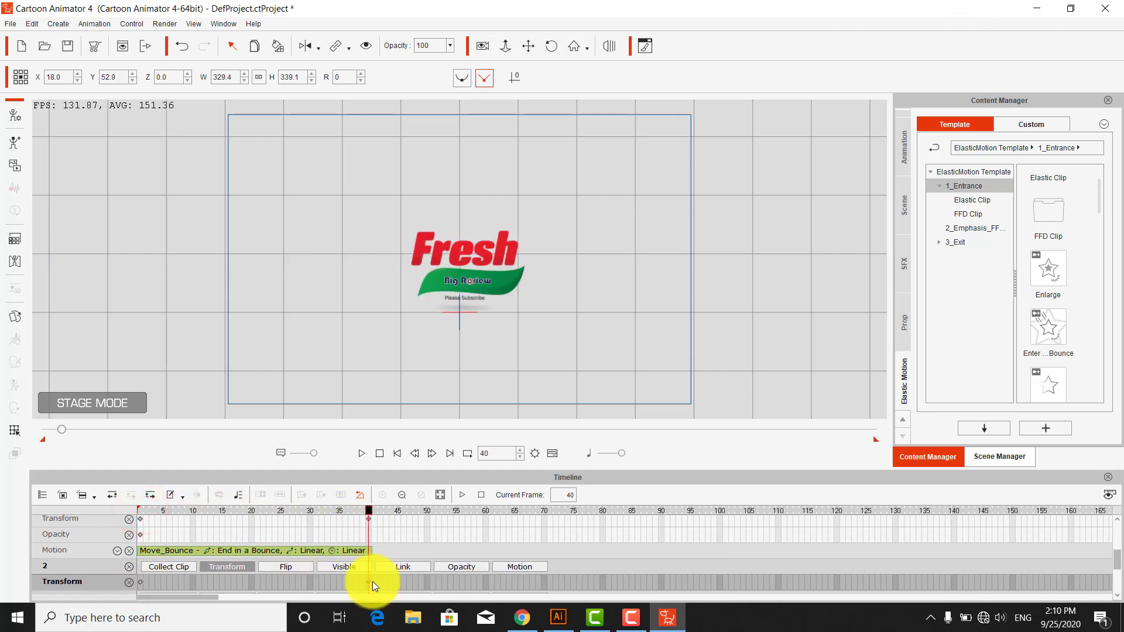
left_click(375, 580)
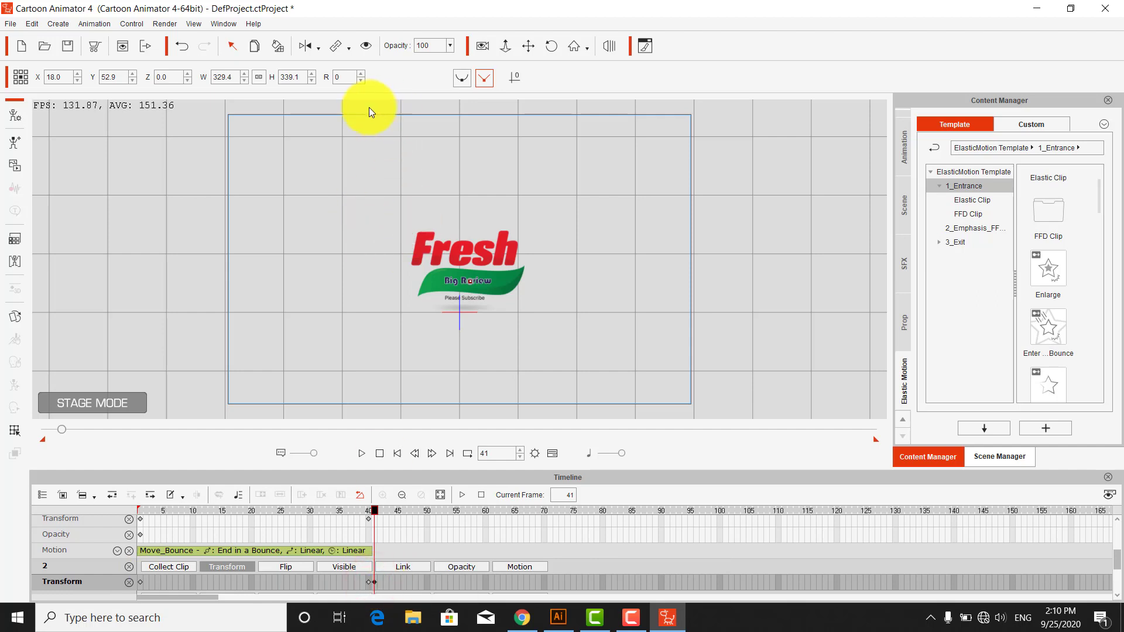
Step: Hide the red ribbon at its frame 40 and frame 1 Transform keys
left_click(370, 582)
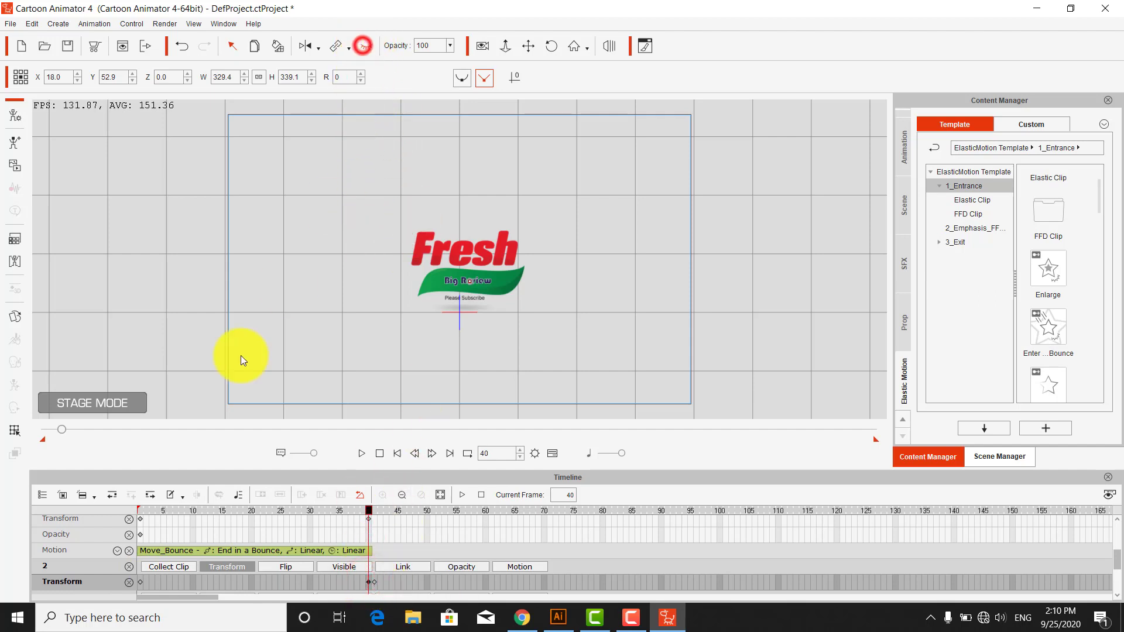
left_click(142, 582)
left_click(368, 46)
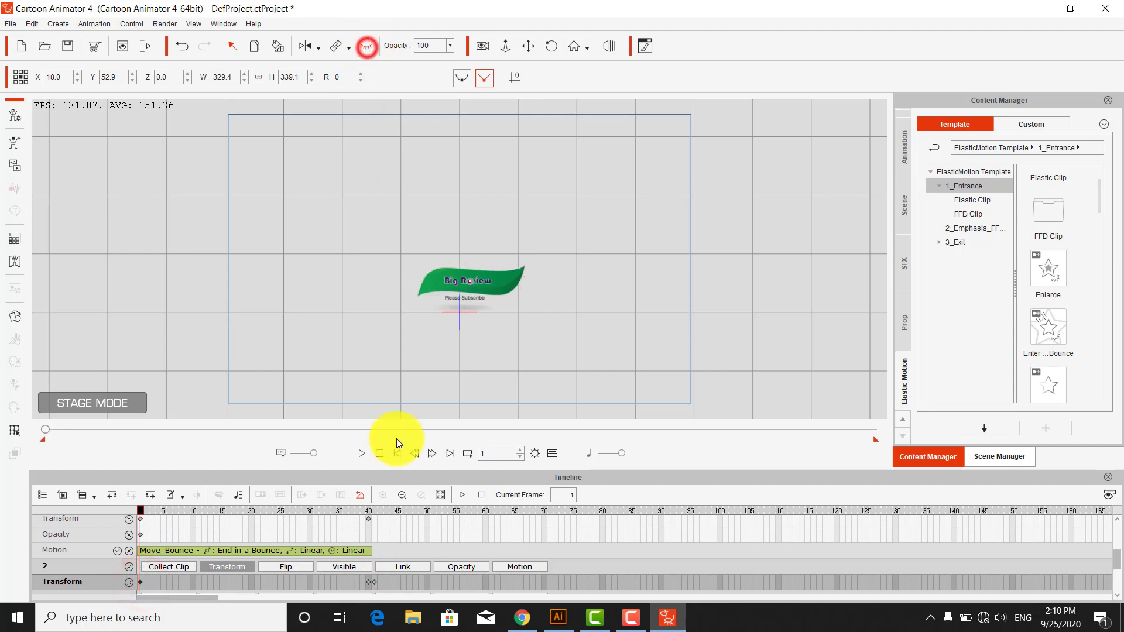
Step: Make the red ribbon visible from frame 41, show its Motion track, and place the playhead at frame 80, where Whirl_Zoom ends
left_click(375, 582)
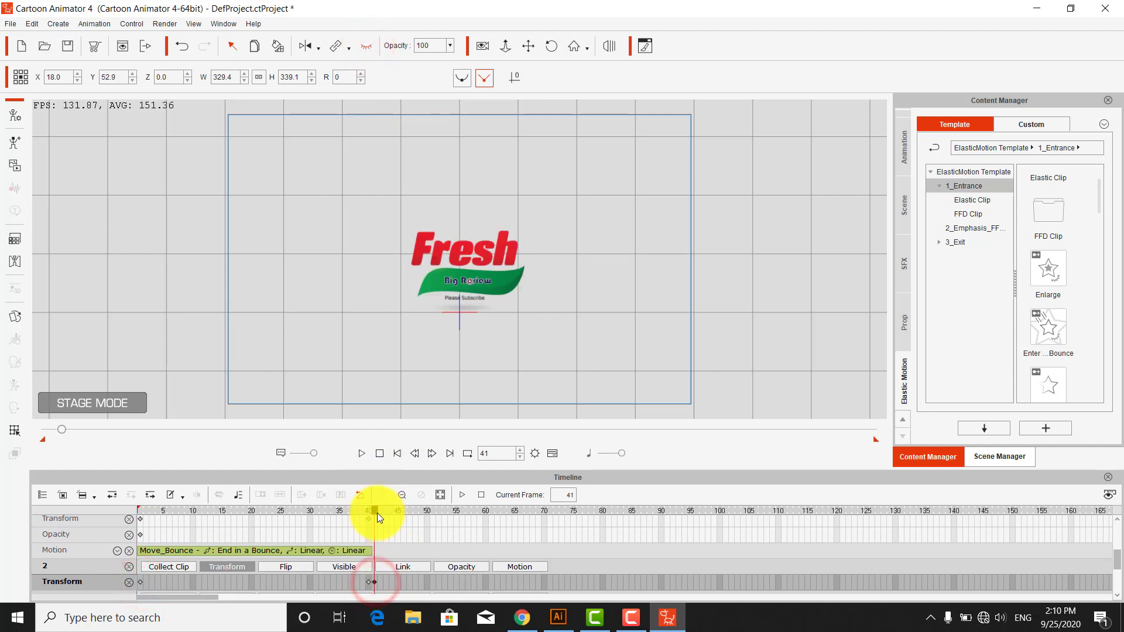
left_click_drag(376, 511, 601, 511)
left_click(511, 567)
left_click(364, 48)
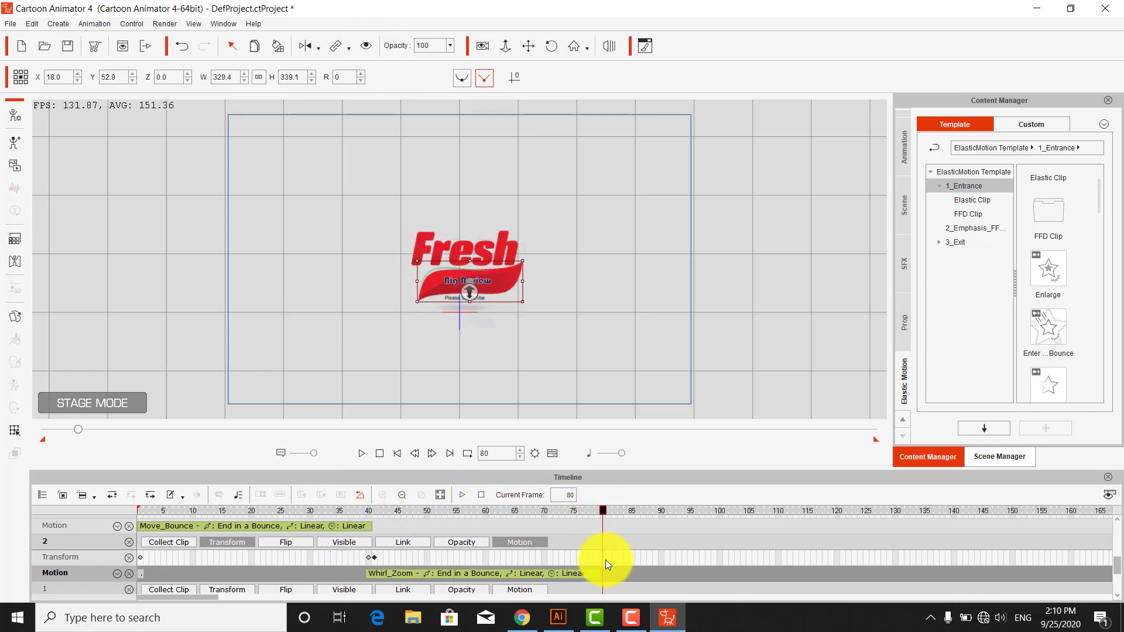
Step: Show the Transform track of the green ribbon (prop 1) and add keys at frames 81 and 80
scroll(606, 561, "down", 3)
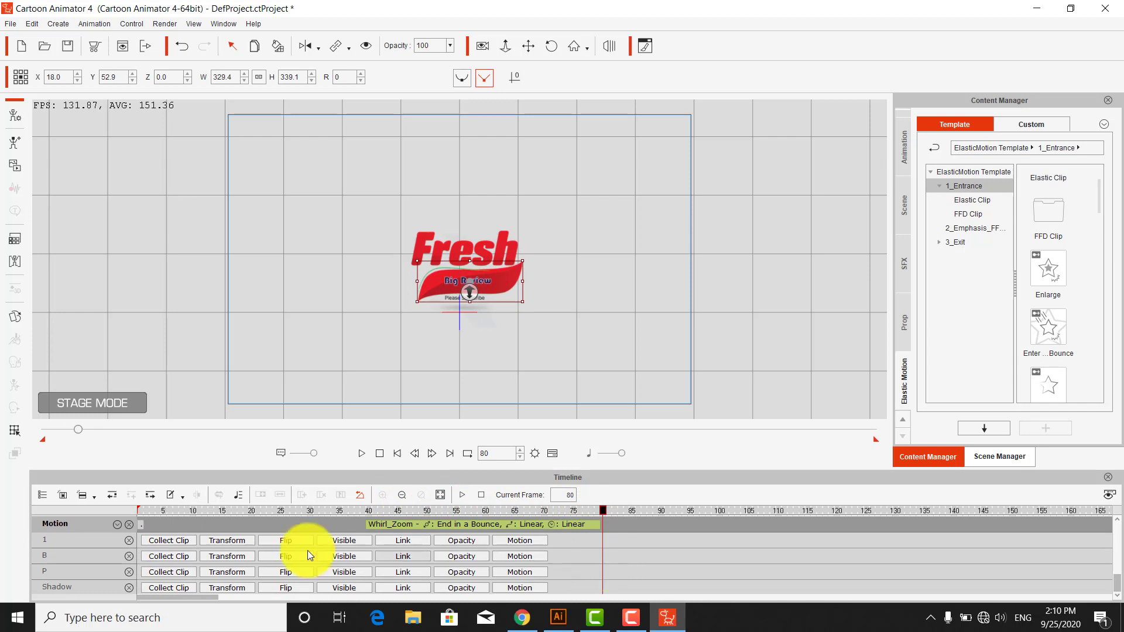
left_click(238, 541)
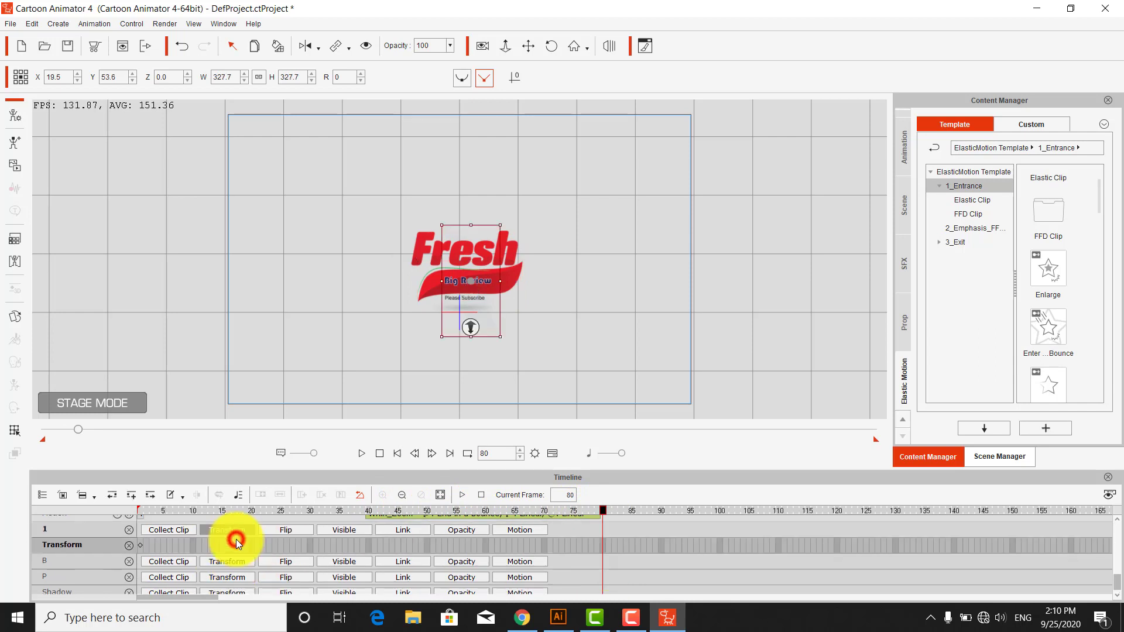
left_click(606, 547)
left_click(609, 544)
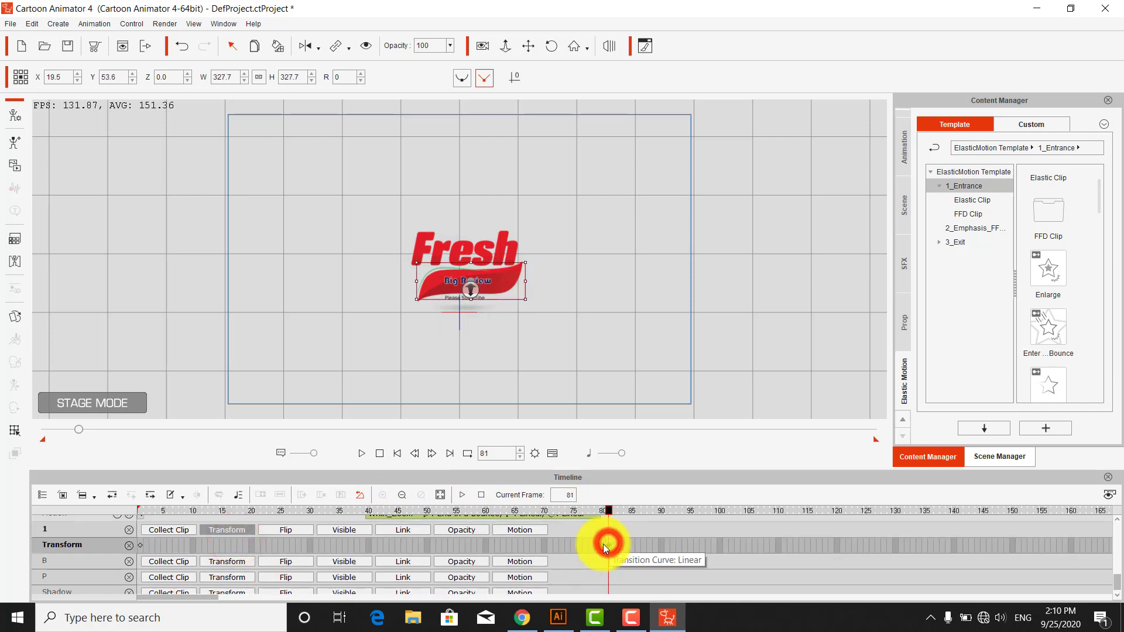
left_click(603, 545)
Step: Hide the green ribbon at frames 80 and 1, and make it visible from frame 81
left_click(366, 46)
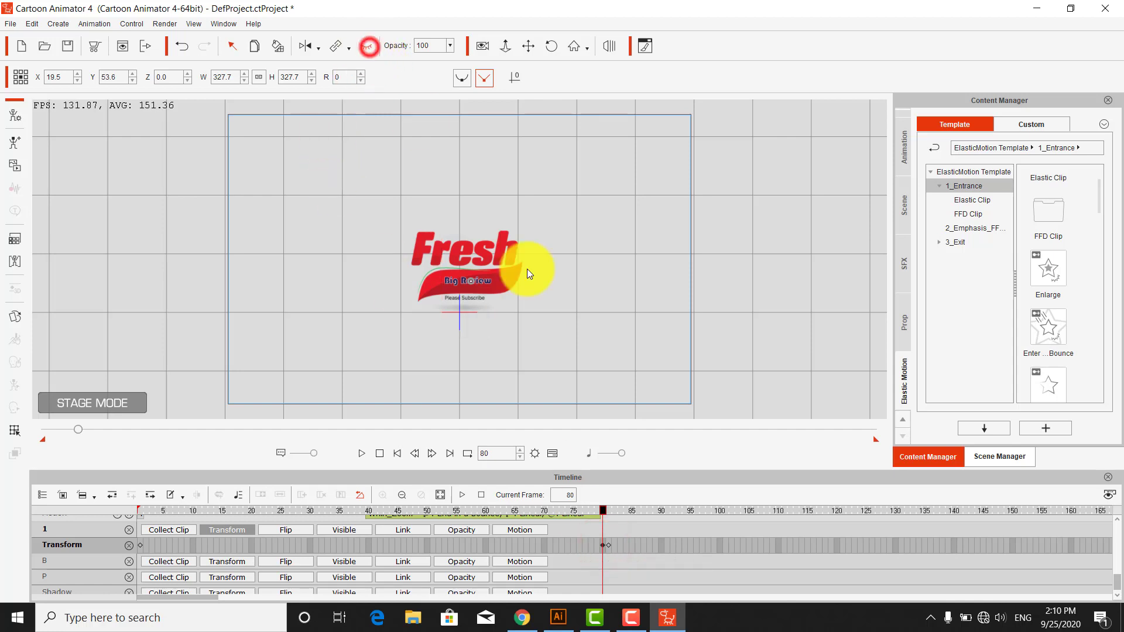
left_click(608, 544)
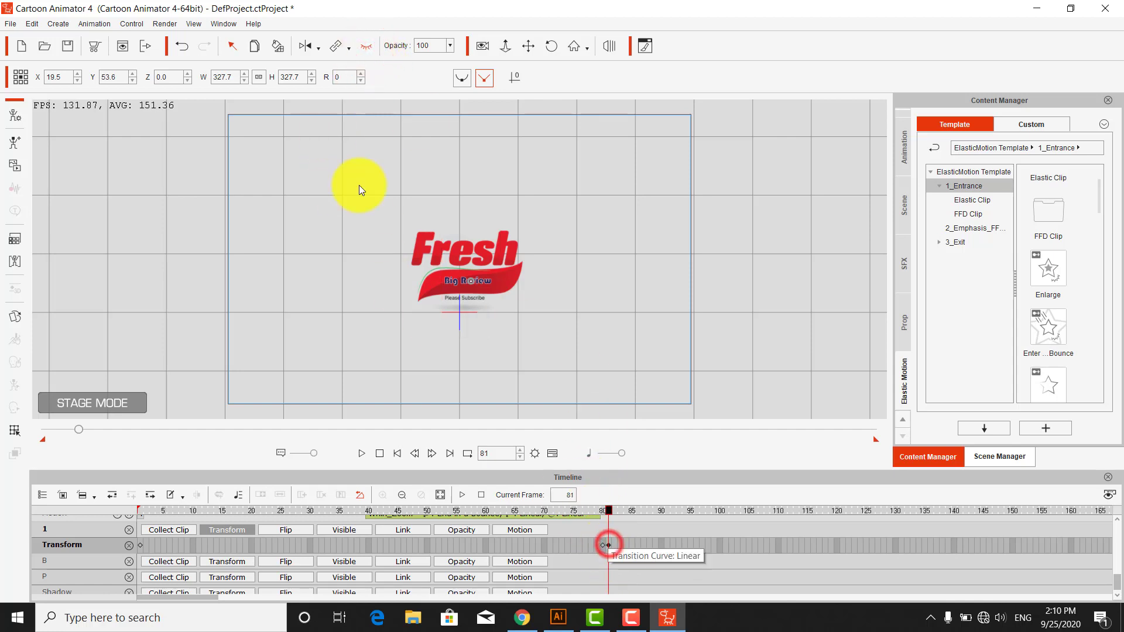
left_click(366, 47)
left_click(141, 545)
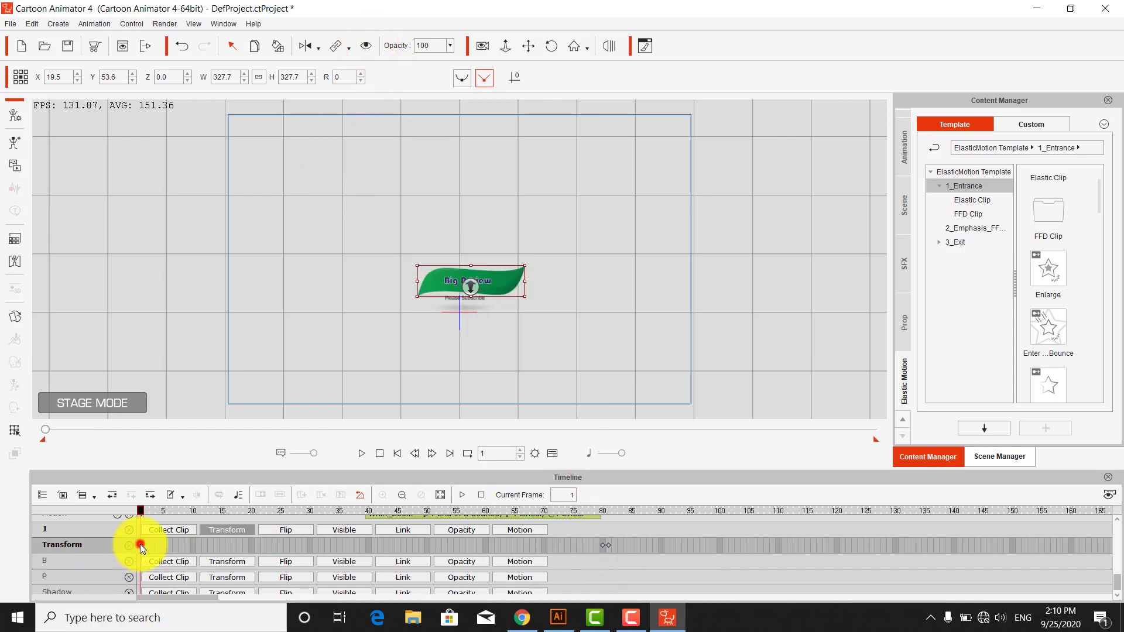
left_click(366, 46)
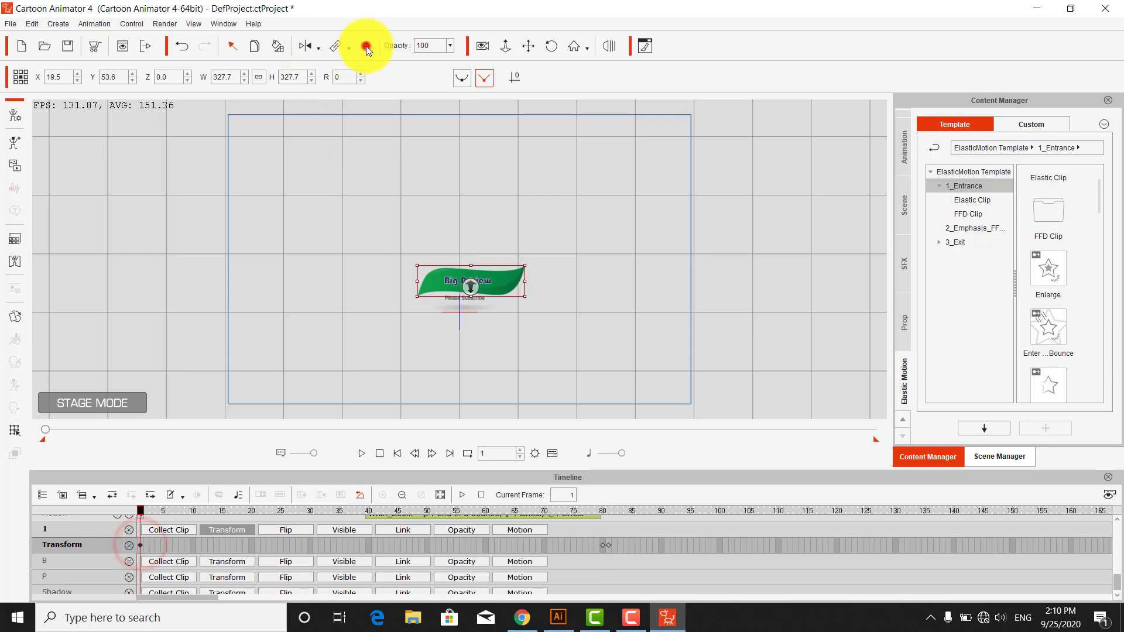
Step: Display the green ribbon's Motion track and move the playhead to frame 129, where its Whirl_Elastic clip ends
left_click(610, 546)
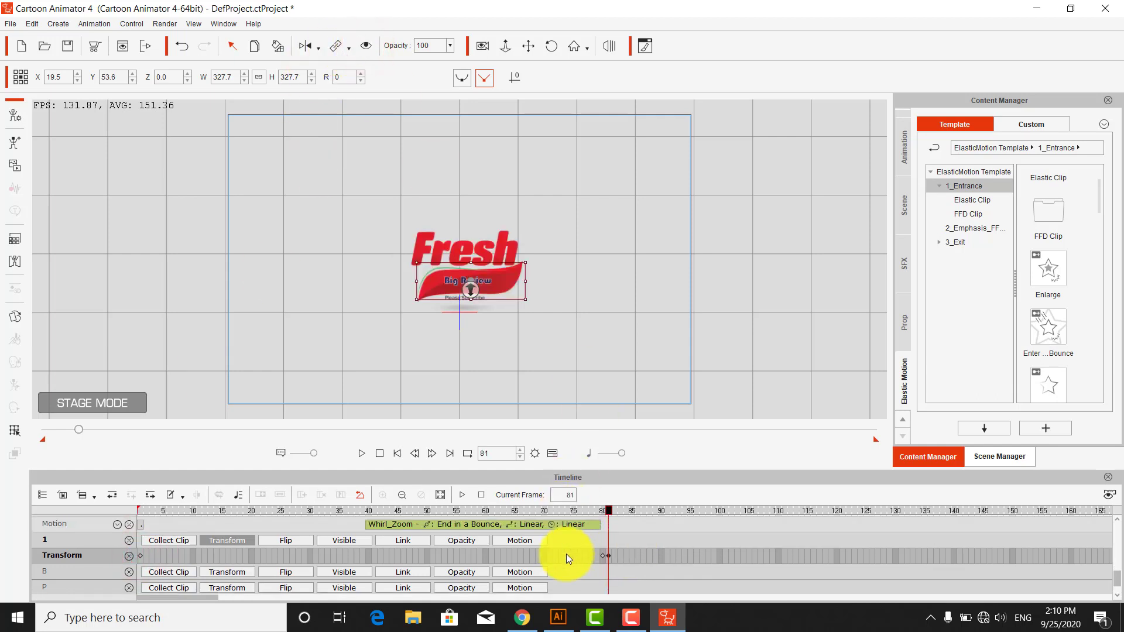
left_click(522, 536)
key("space")
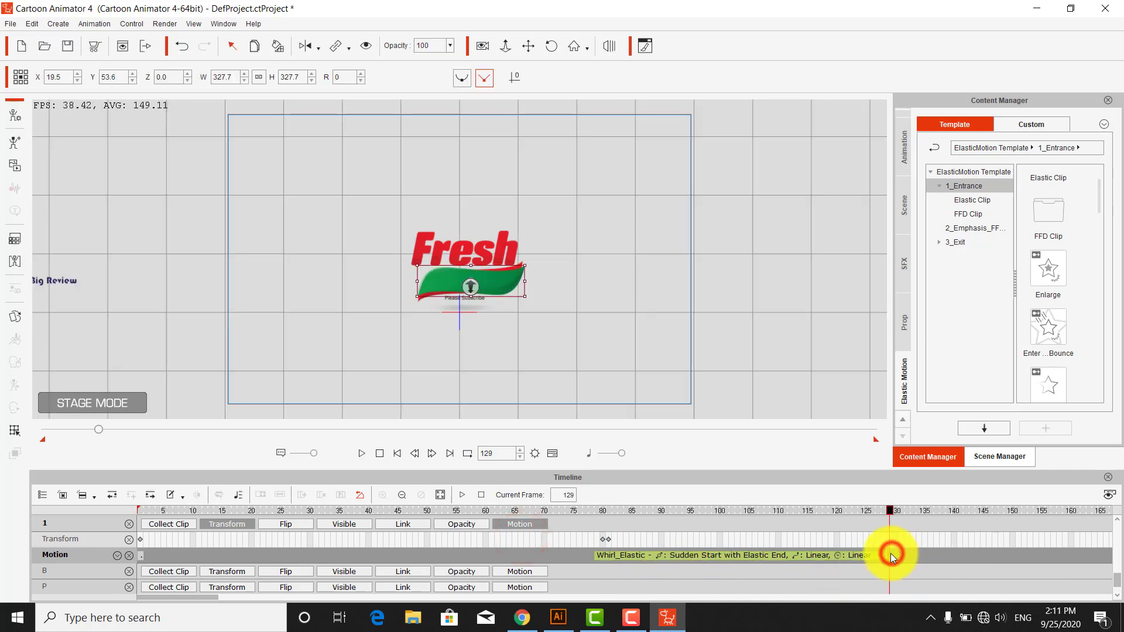
Step: Show the Transform track of the Big Review text (prop B) and add keys at frames 130 and 129
scroll(888, 559, "down", 1)
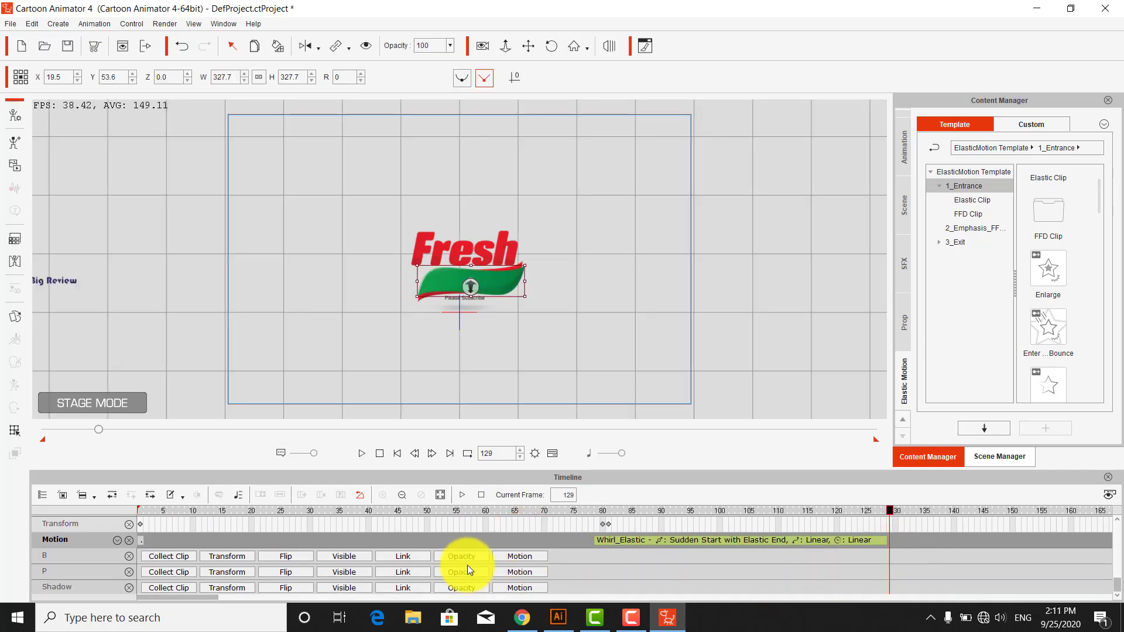
left_click(225, 557)
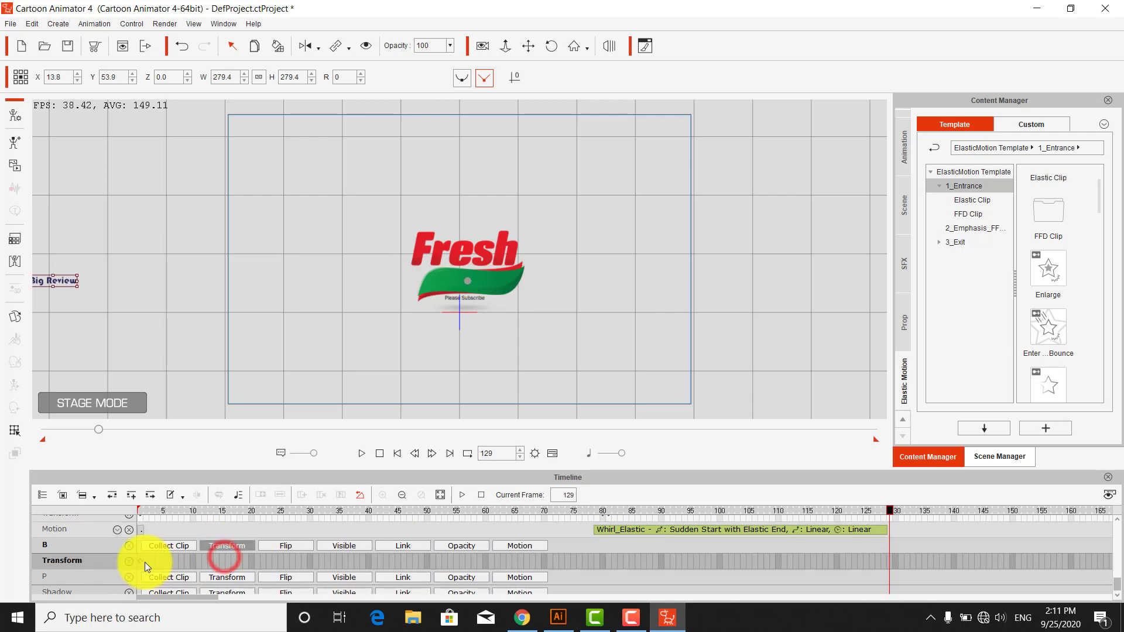
left_click(897, 560)
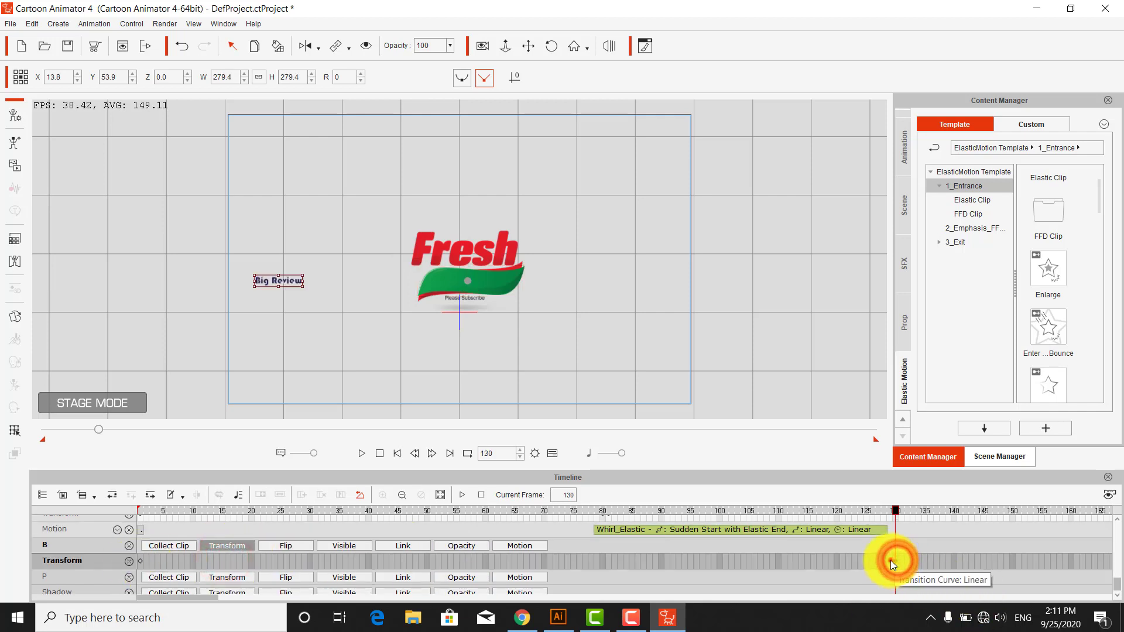
double_click(891, 560)
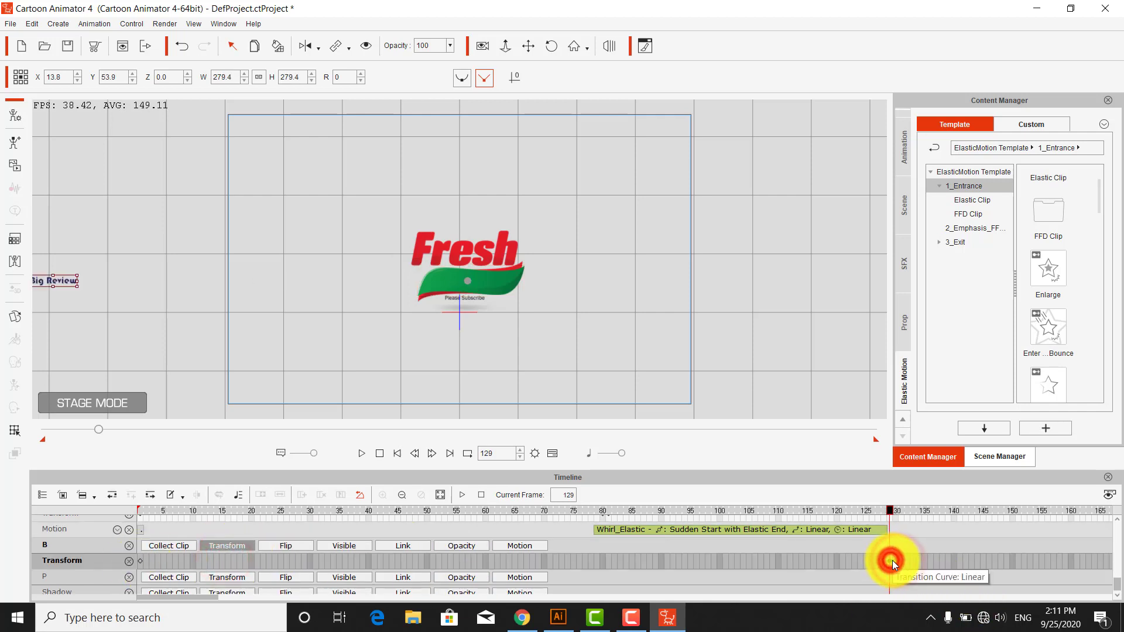
Step: Hide the Big Review text at frames 129 and 1, and make it visible from frame 130
left_click(366, 45)
left_click(141, 561)
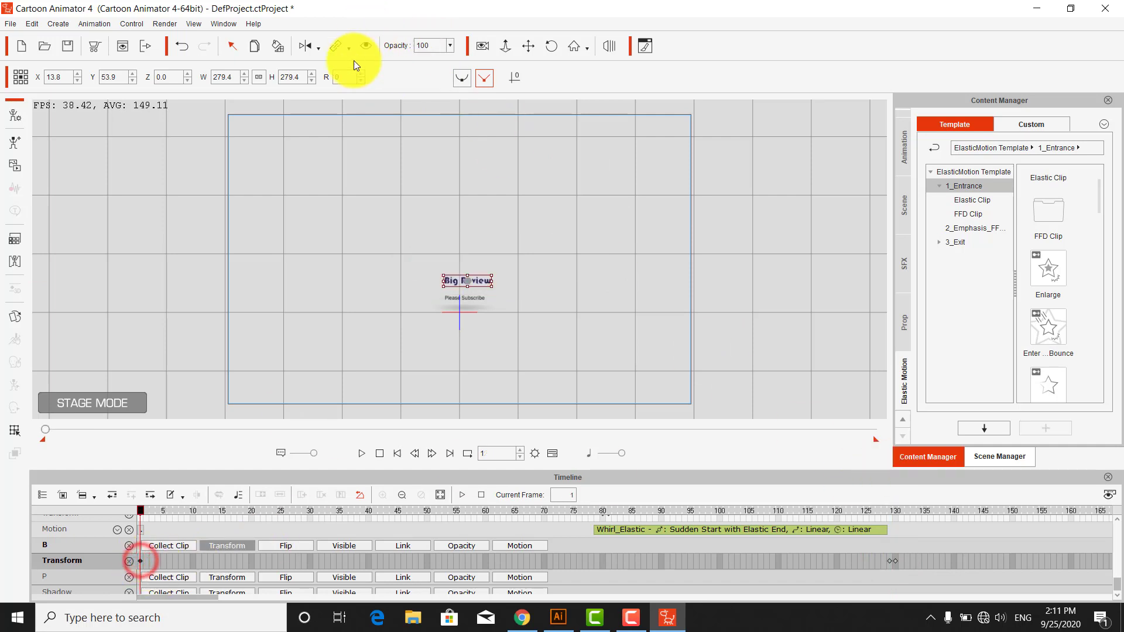
left_click(360, 46)
left_click(897, 560)
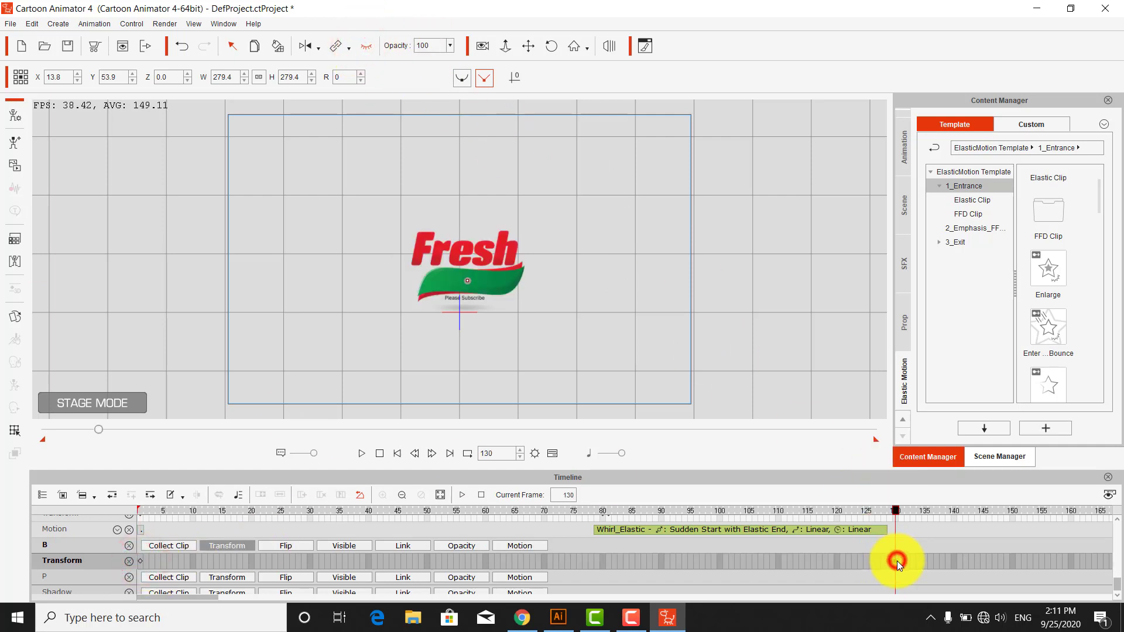
left_click(366, 46)
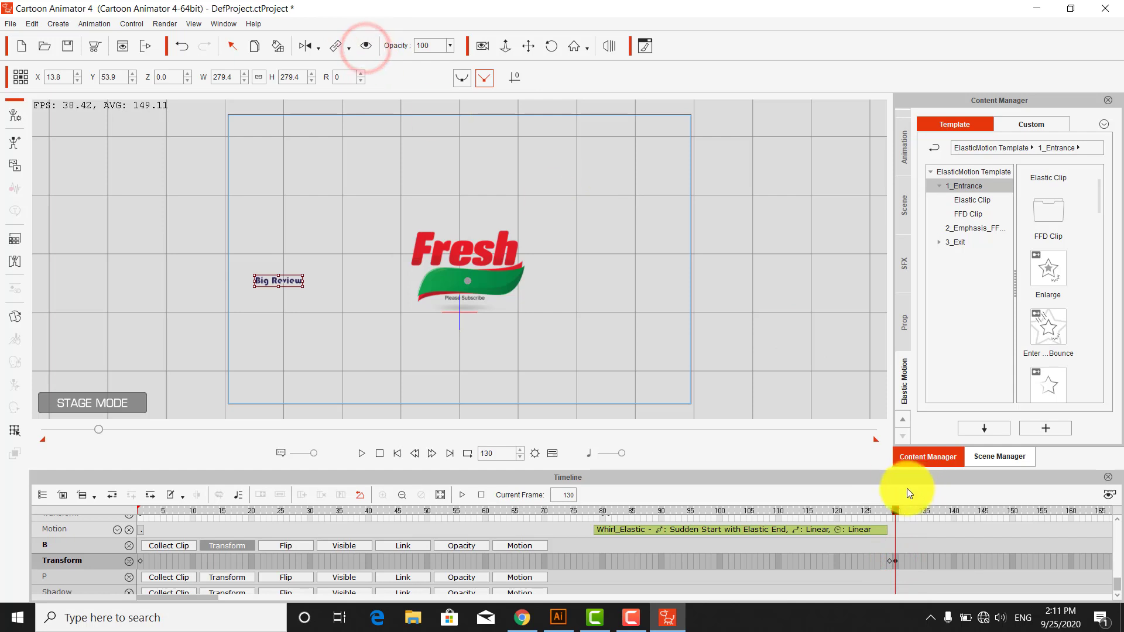
left_click(533, 577)
scroll(729, 584, "down", 1)
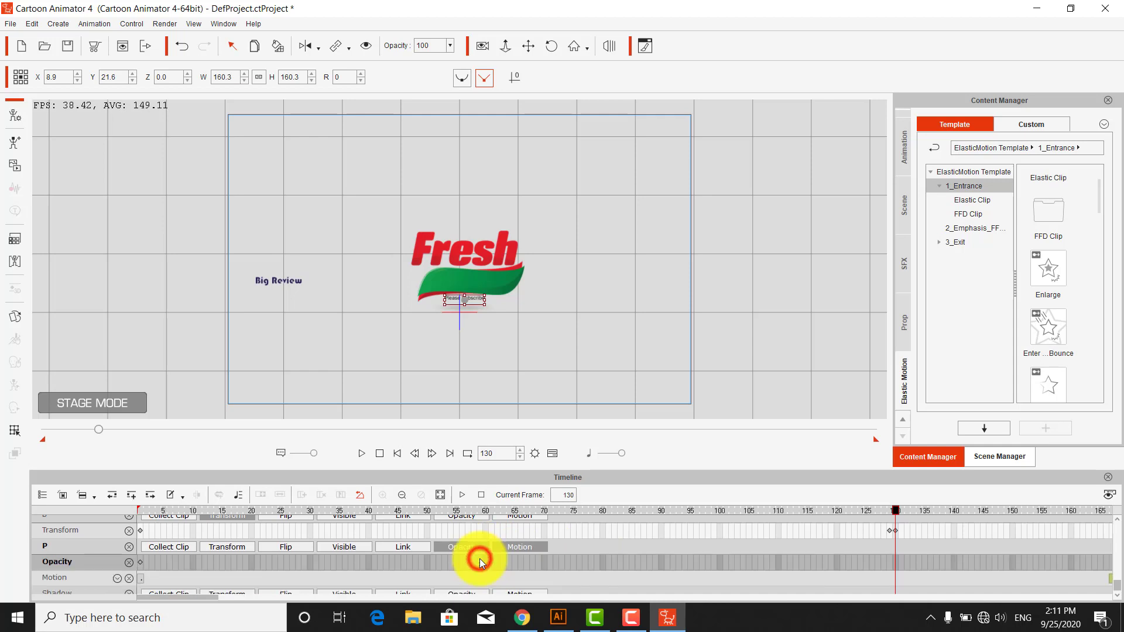
left_click(469, 546)
left_click(524, 559)
Step: Play the animation to check the Big Review text's entrance, stopping at frame 160
key("space")
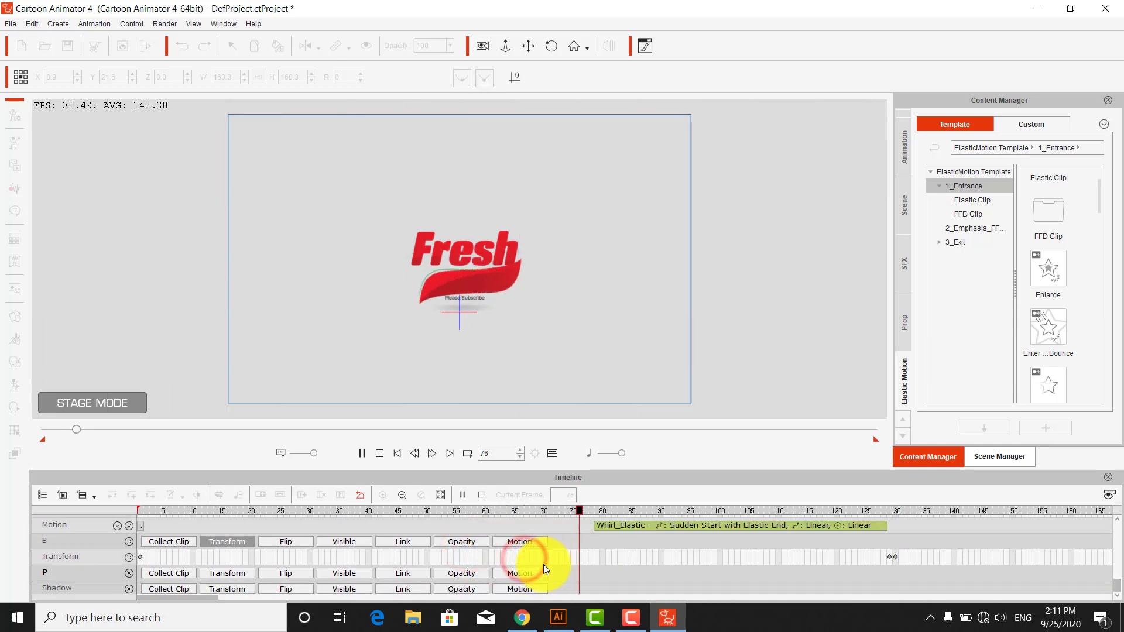
key("space")
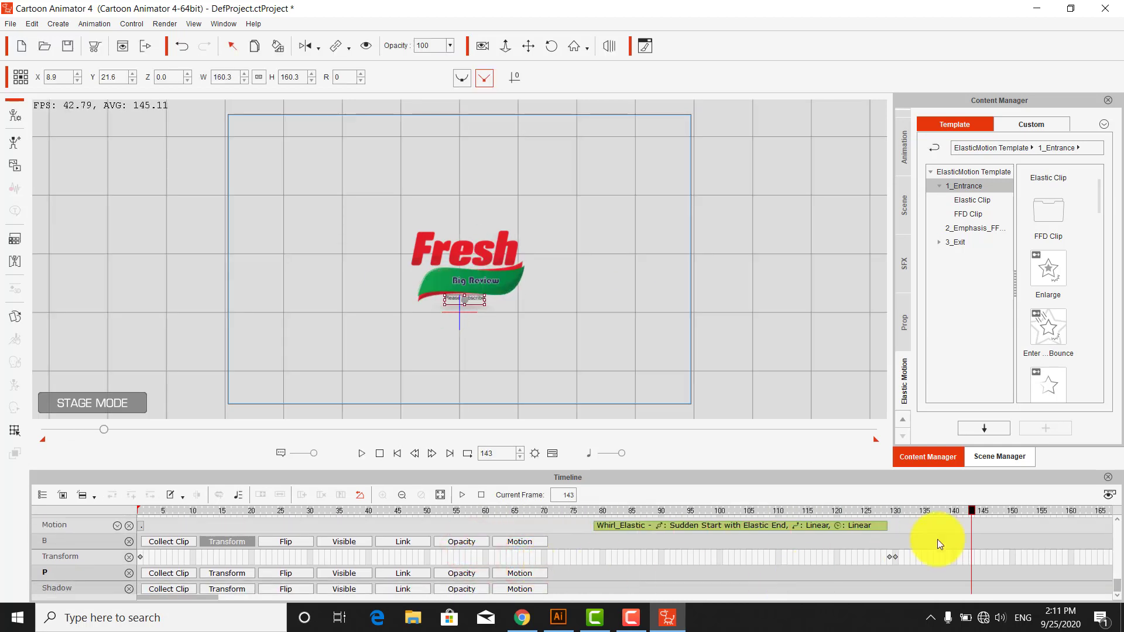
left_click_drag(975, 511, 909, 517)
key("space")
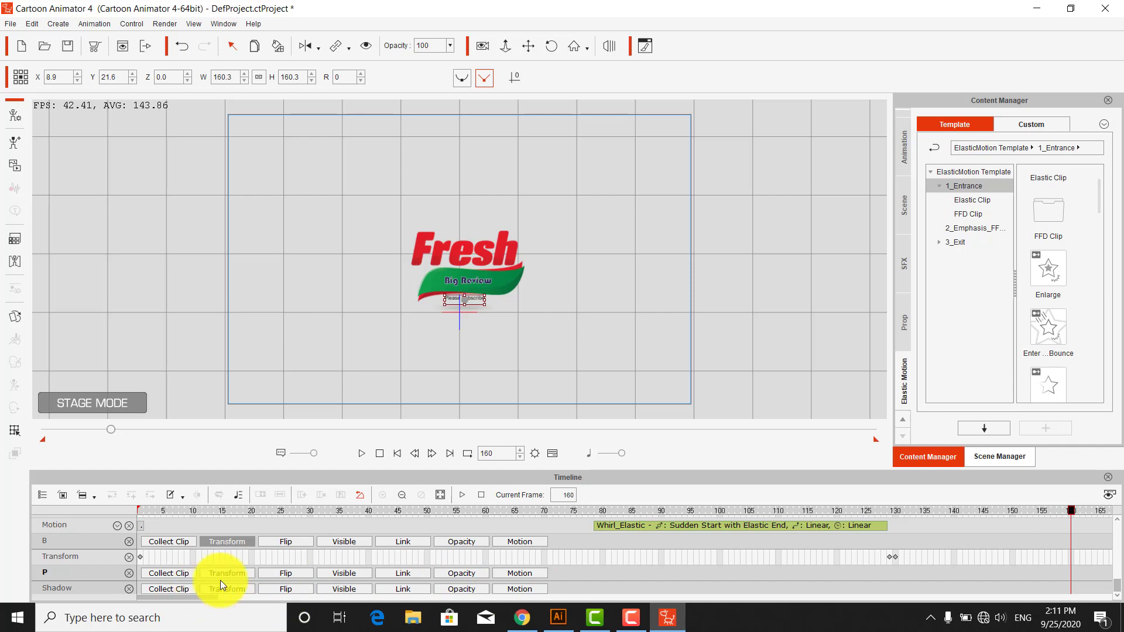
Step: Show the Transform track of the Please Subscribe text (prop P) and play the animation from frame 130
left_click(240, 574)
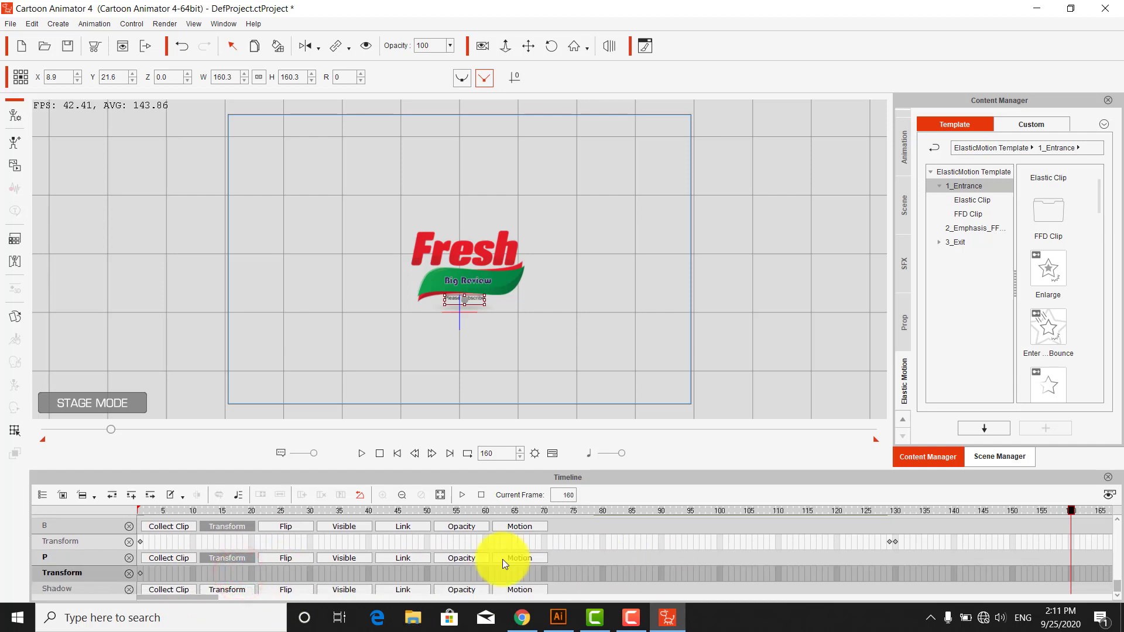
left_click(140, 569)
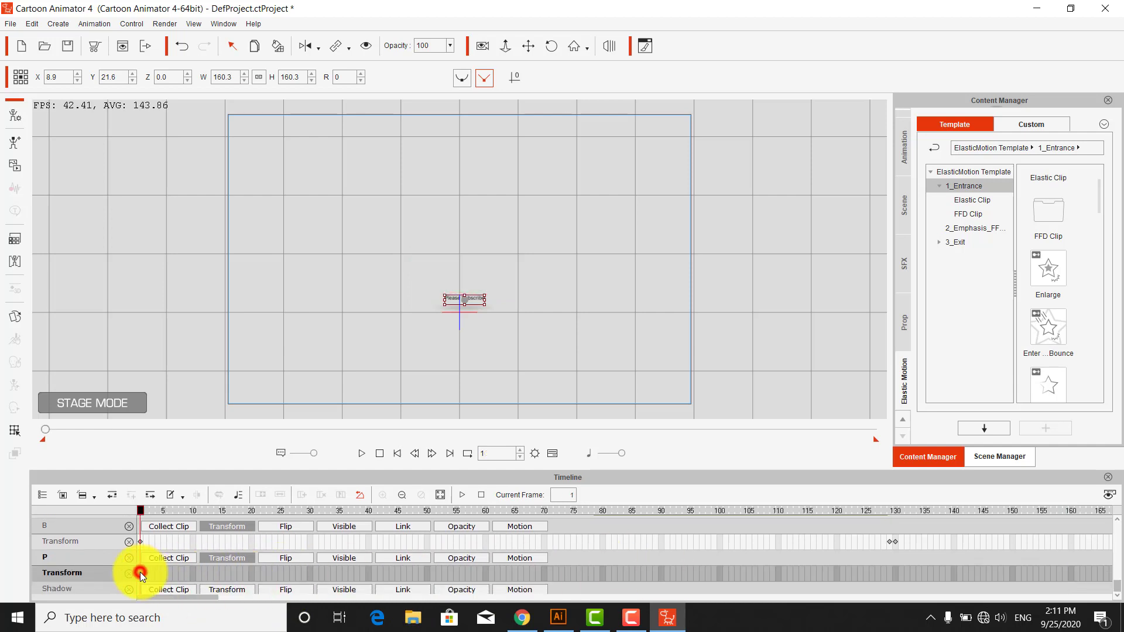
left_click(895, 542)
key("space")
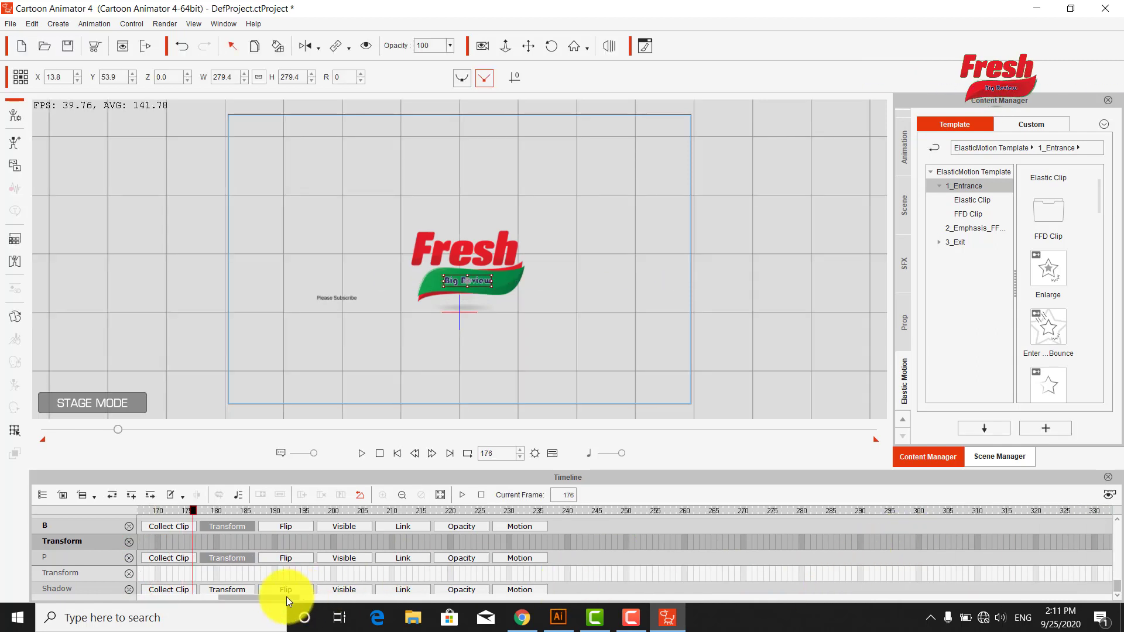
Step: Display the Big Review text's Motion track and add Transform keys to the Please Subscribe text at frames 166 and 167
left_click_drag(286, 596, 247, 599)
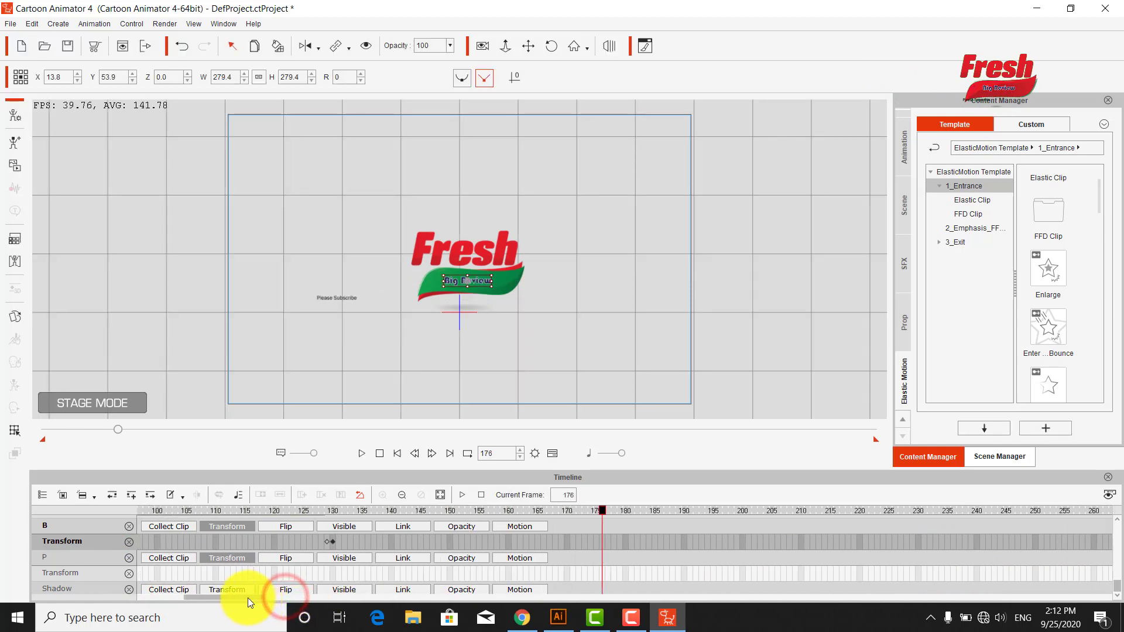
left_click(519, 526)
left_click_drag(639, 513, 579, 509)
left_click(581, 577)
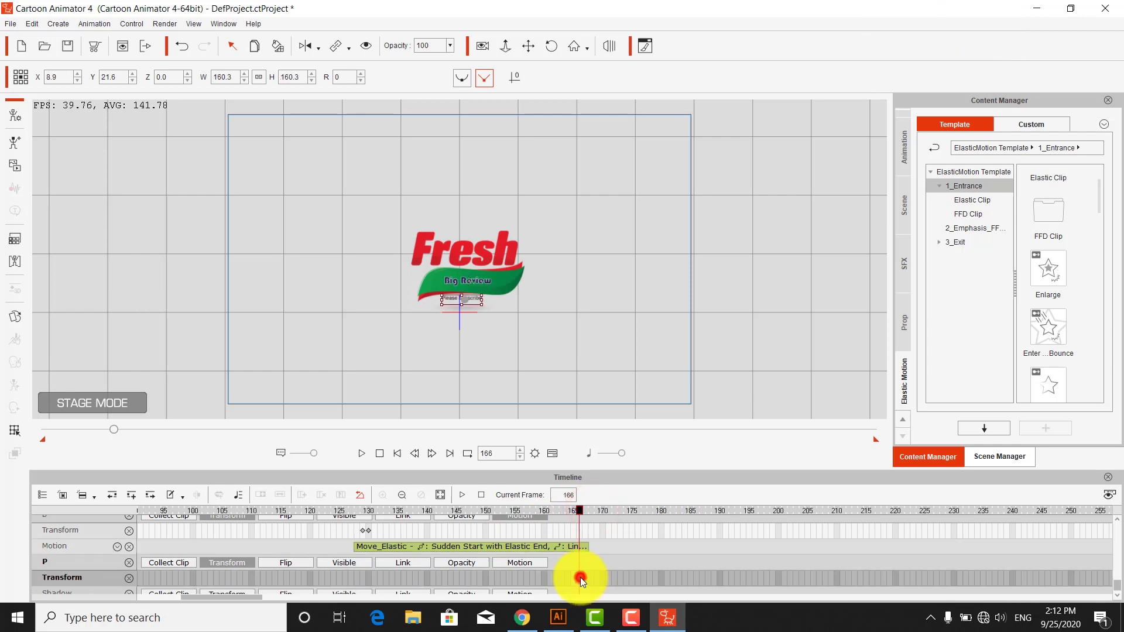
double_click(581, 577)
double_click(585, 577)
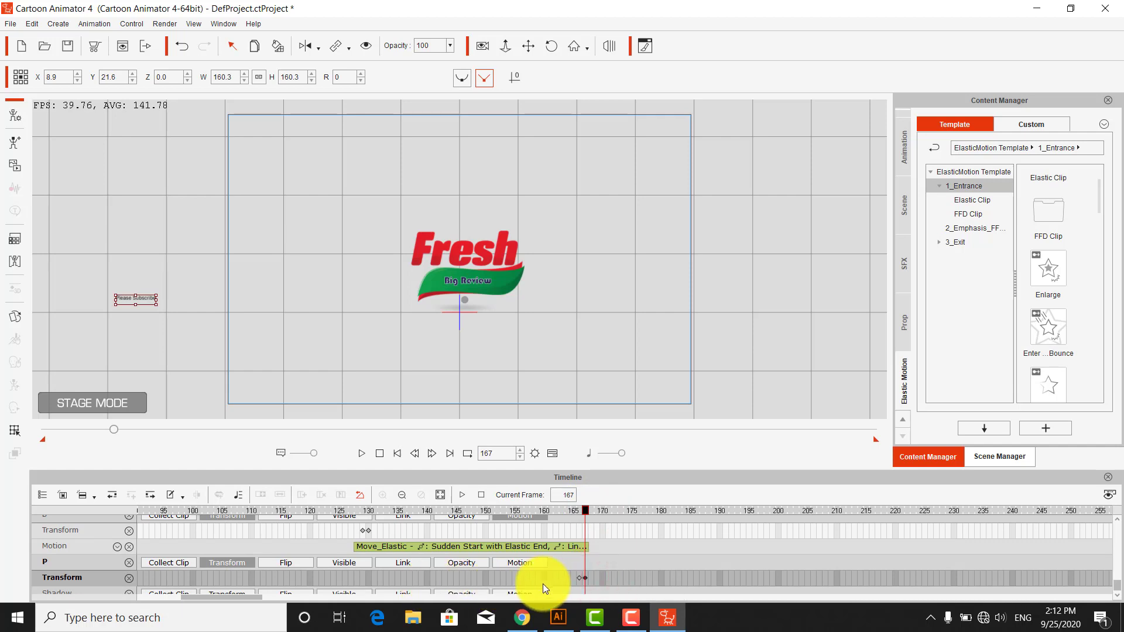
Step: Hide the Please Subscribe text at frames 166 and 1, and make it visible from frame 167
left_click(578, 577)
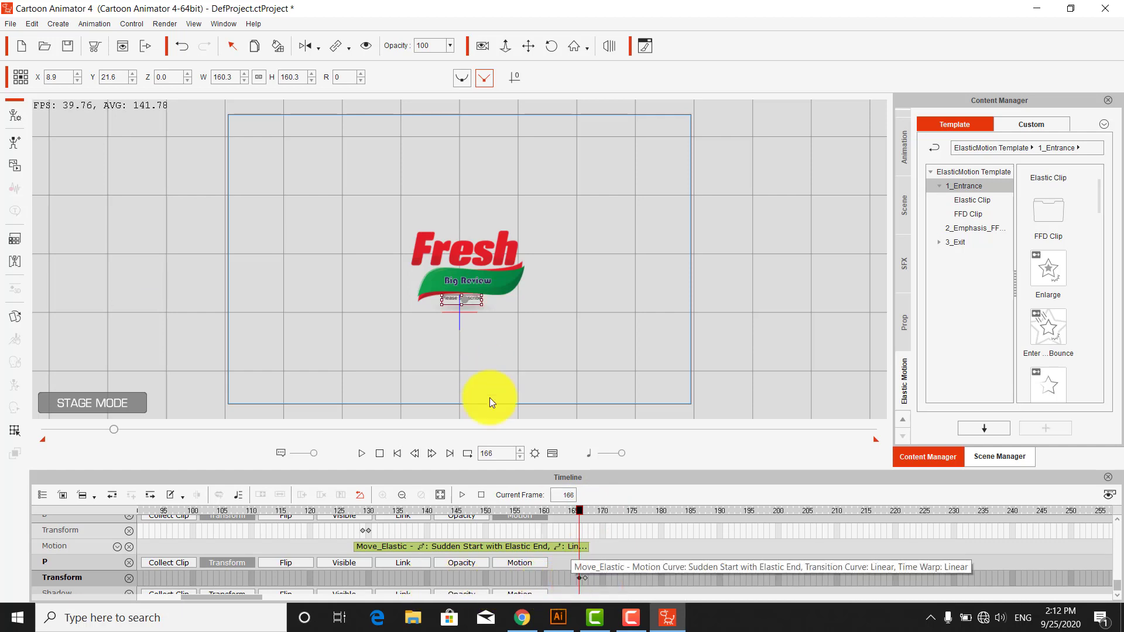
left_click(363, 47)
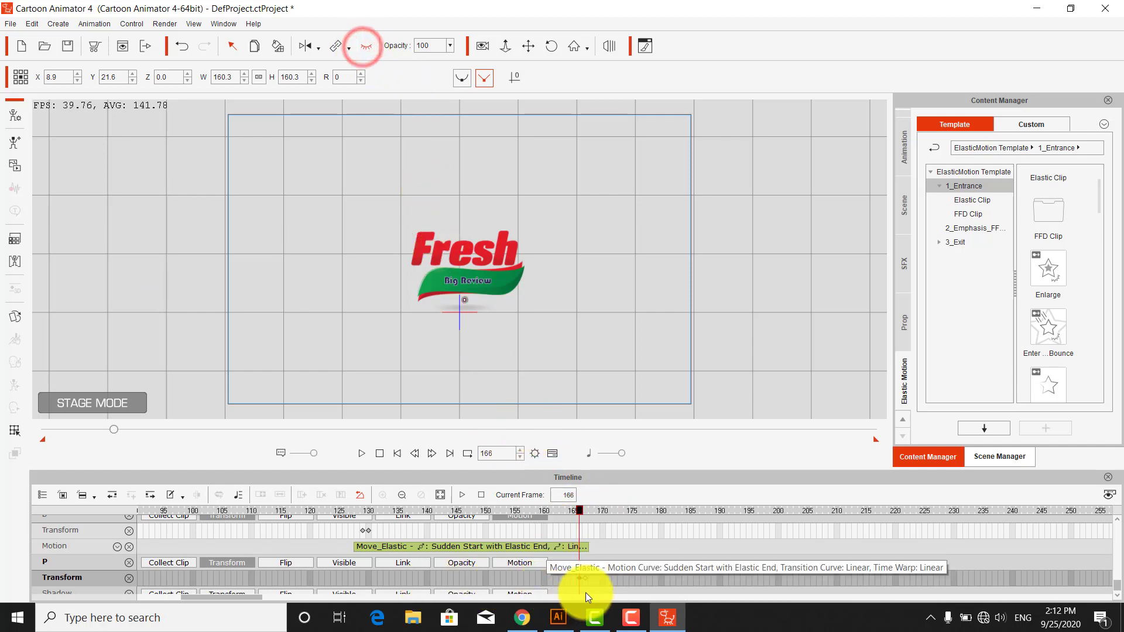
left_click(585, 578)
left_click(366, 46)
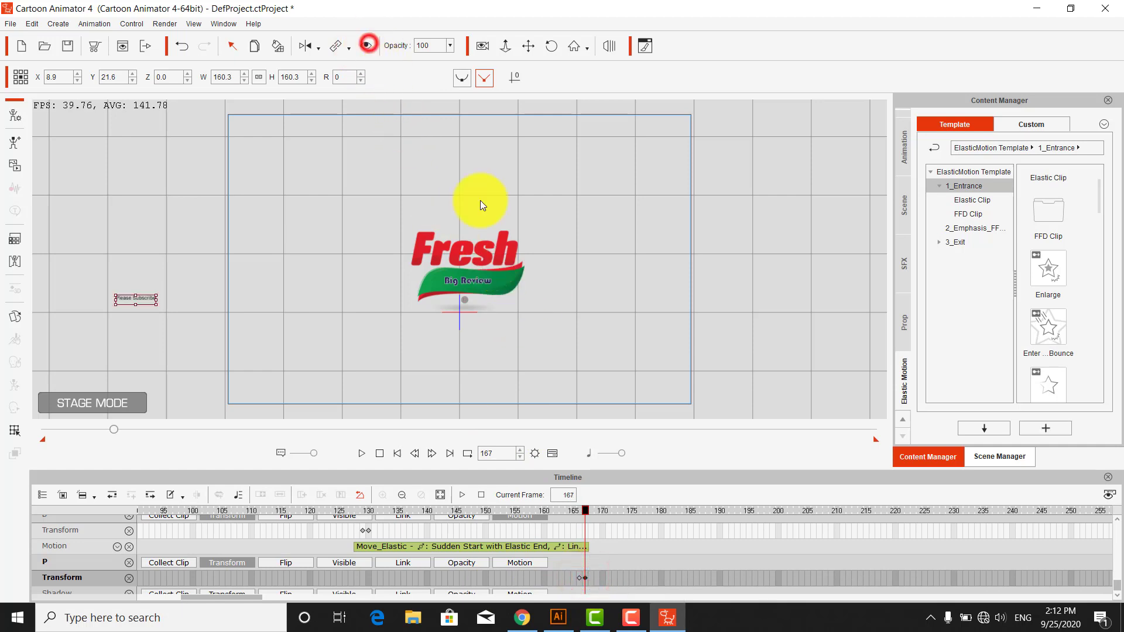
left_click_drag(246, 596, 176, 596)
left_click(141, 580)
left_click(364, 46)
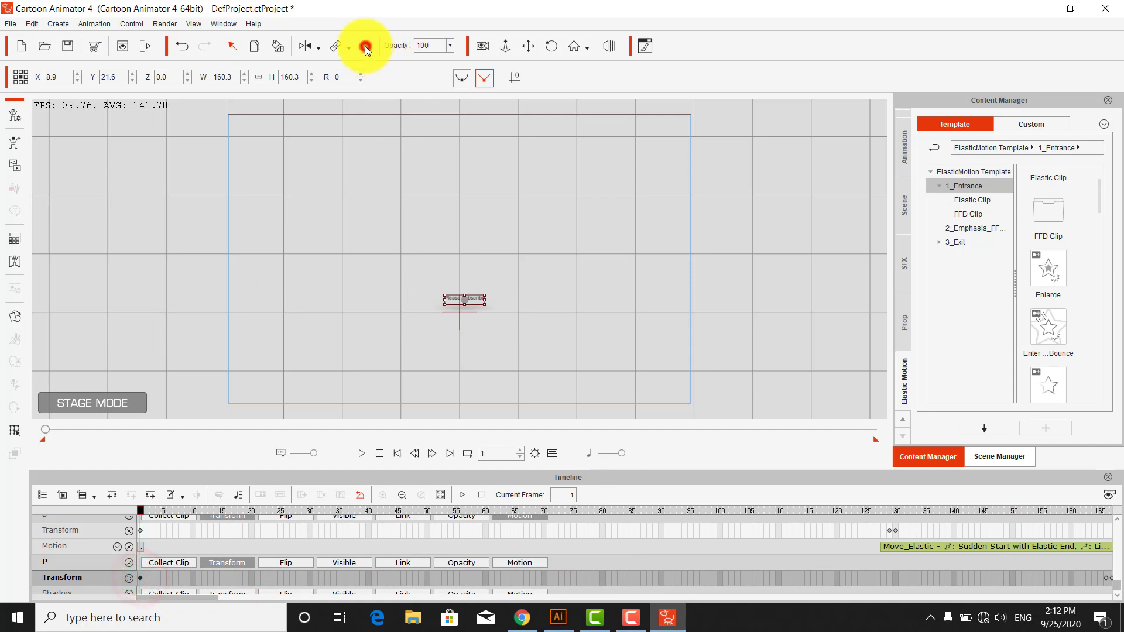
Step: Play the animation from frame 167 to check the Please Subscribe text's entrance, stopping at frame 227
left_click_drag(202, 600, 272, 600)
left_click(298, 578)
key("space")
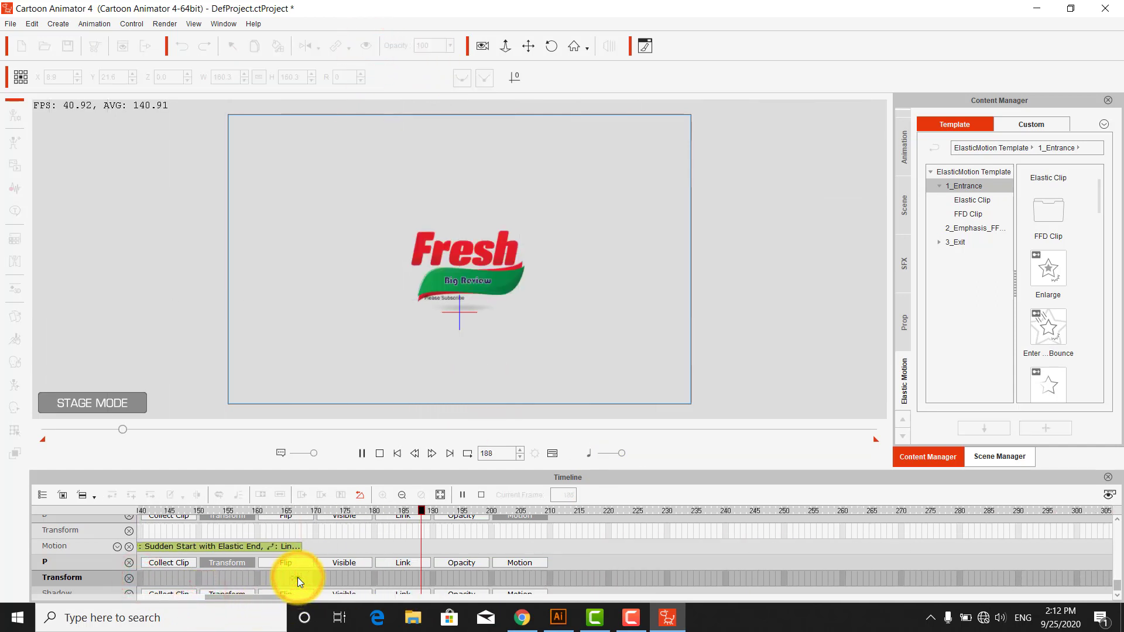
key("space")
Step: Add Transform keys to the leaf at frames 205 and 206, where its Grow clip starts
scroll(306, 551, "up", 3)
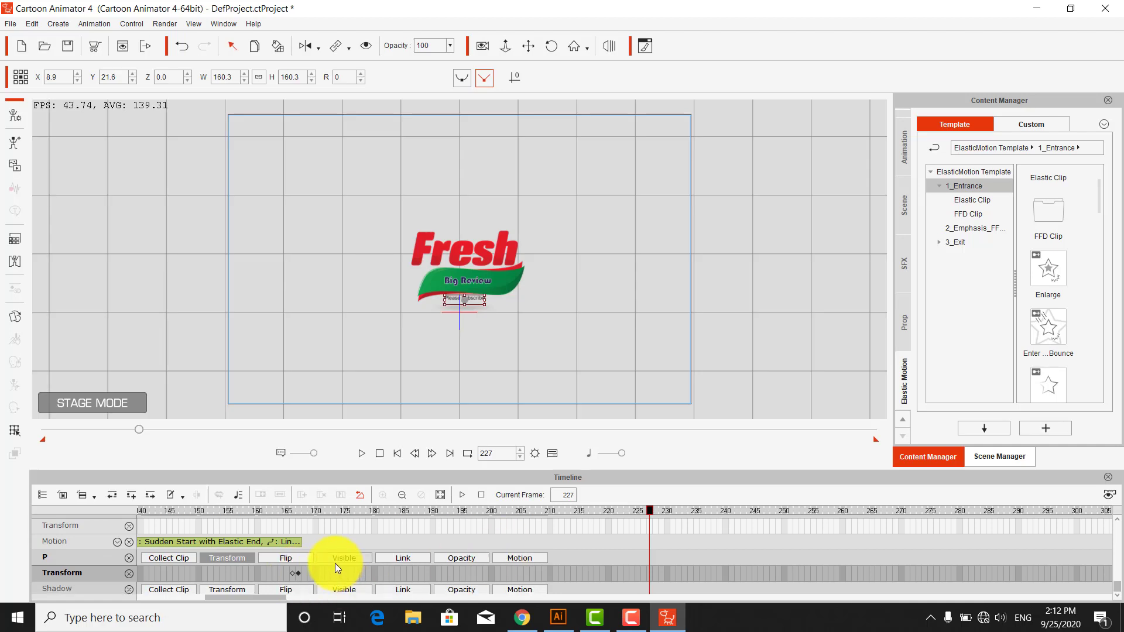
scroll(443, 554, "up", 8)
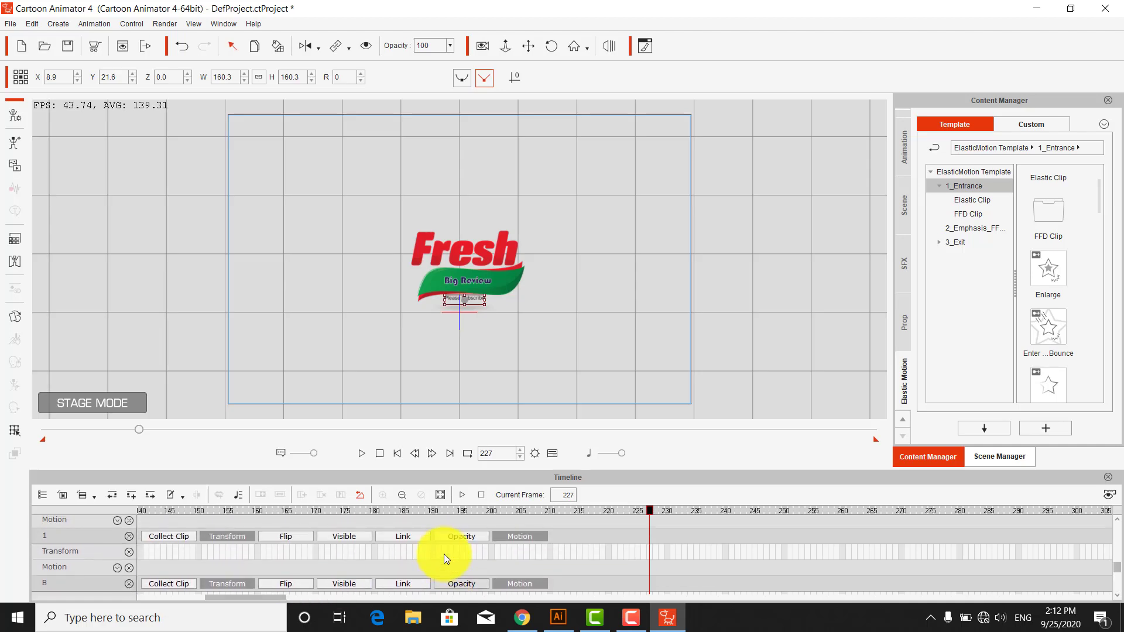
scroll(444, 554, "up", 6)
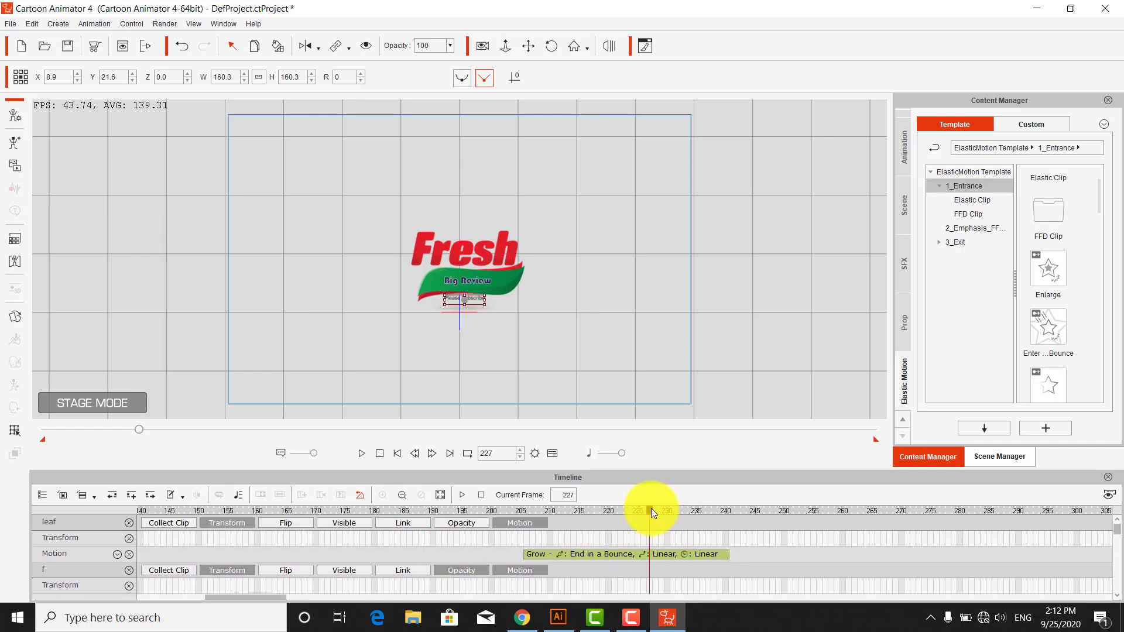
left_click_drag(650, 509, 516, 514)
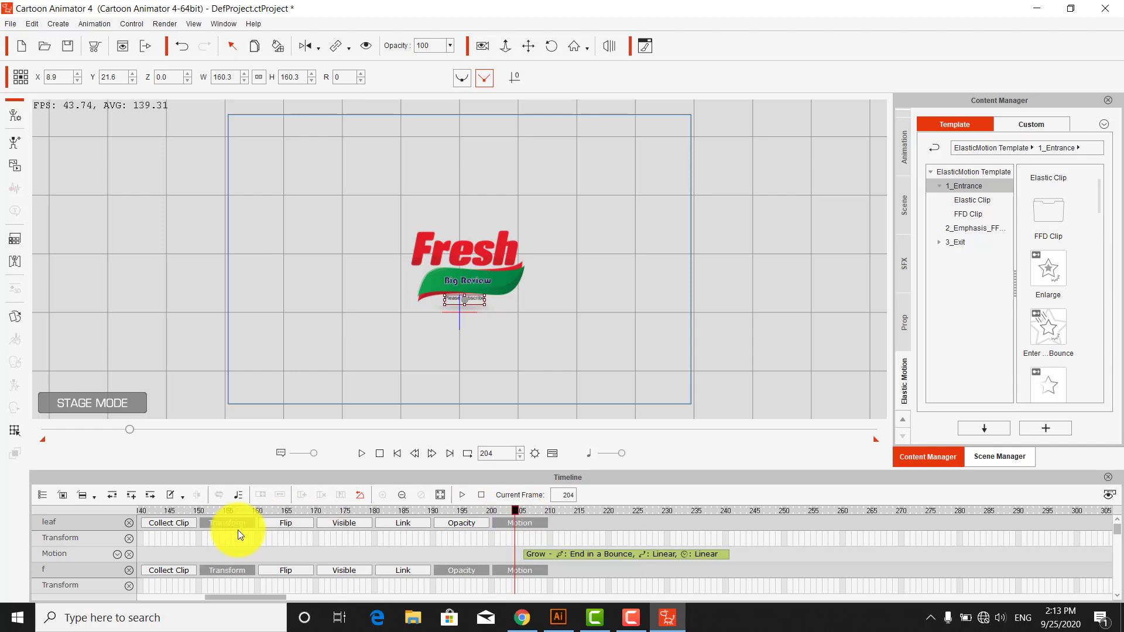
left_click(520, 537)
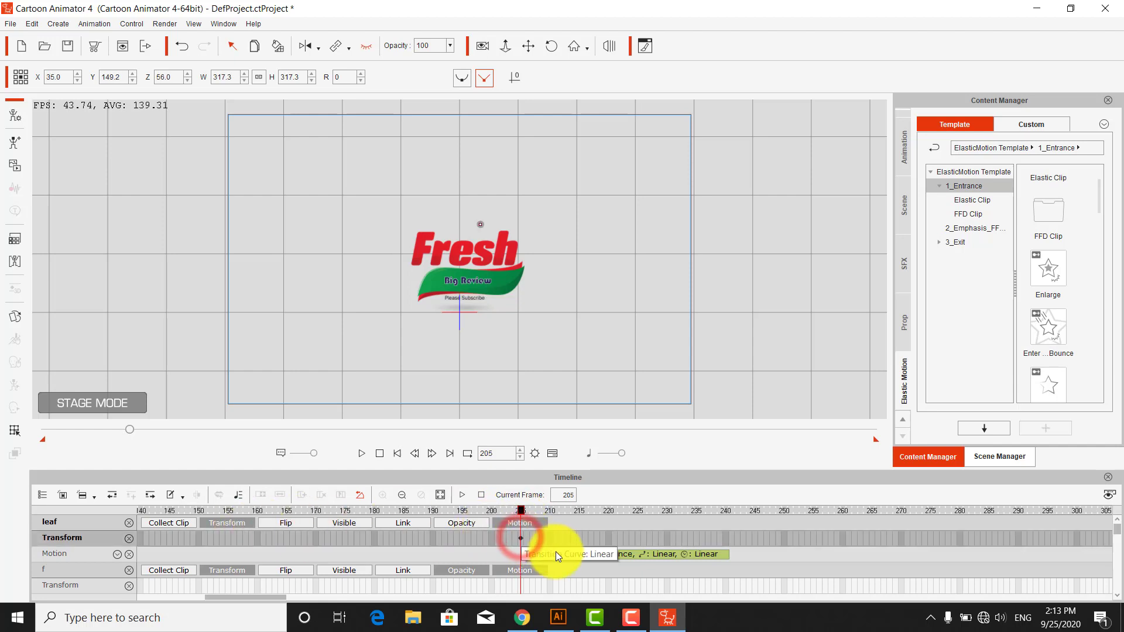
left_click(526, 534)
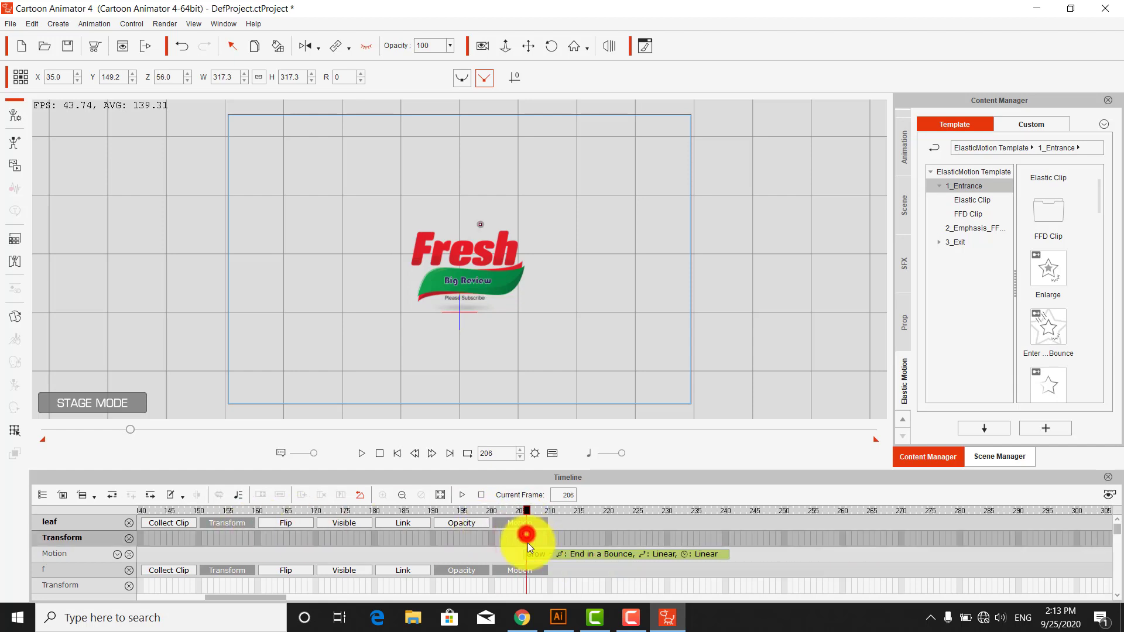
left_click(227, 523)
left_click(211, 520)
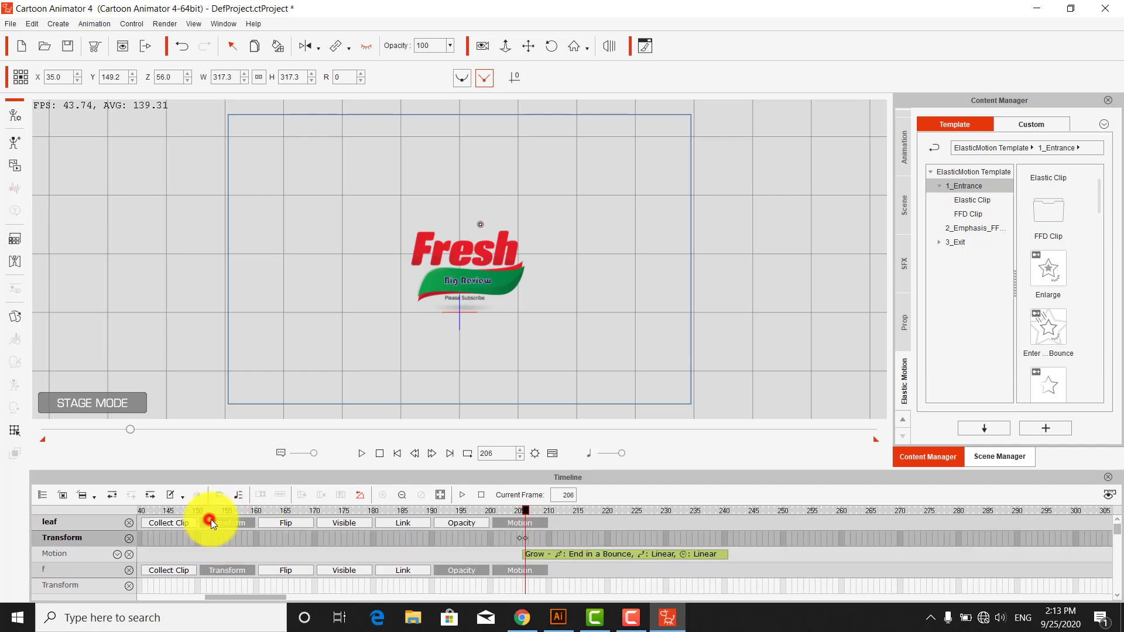
Step: Make the leaf visible from frame 206 and keep it hidden at frame 205
left_click(526, 538)
left_click(369, 45)
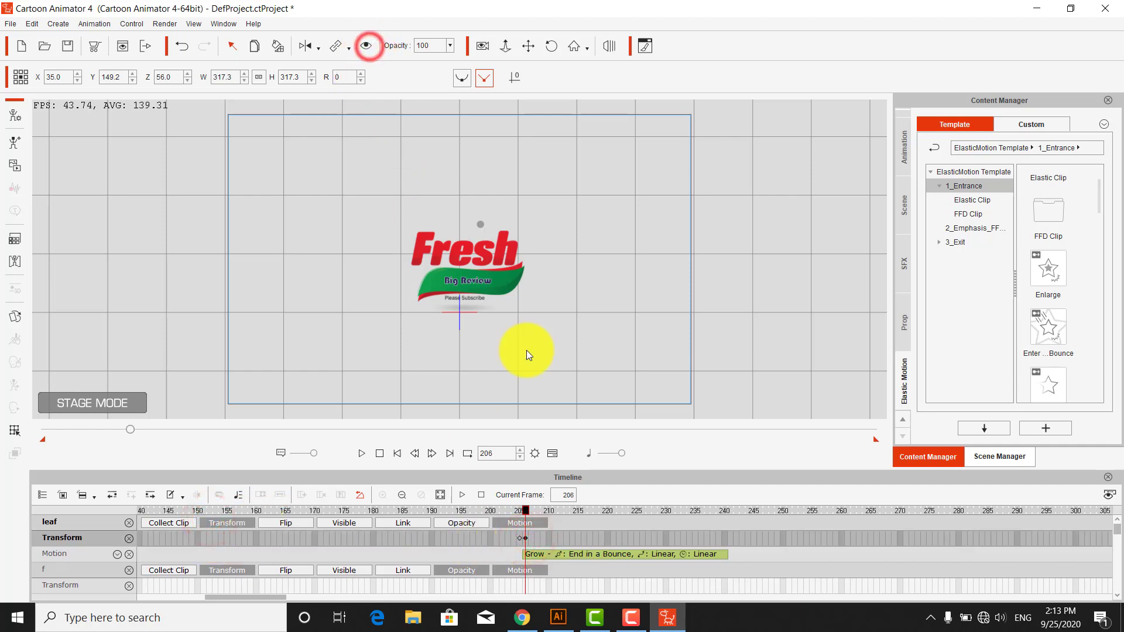
left_click(520, 539)
left_click(368, 45)
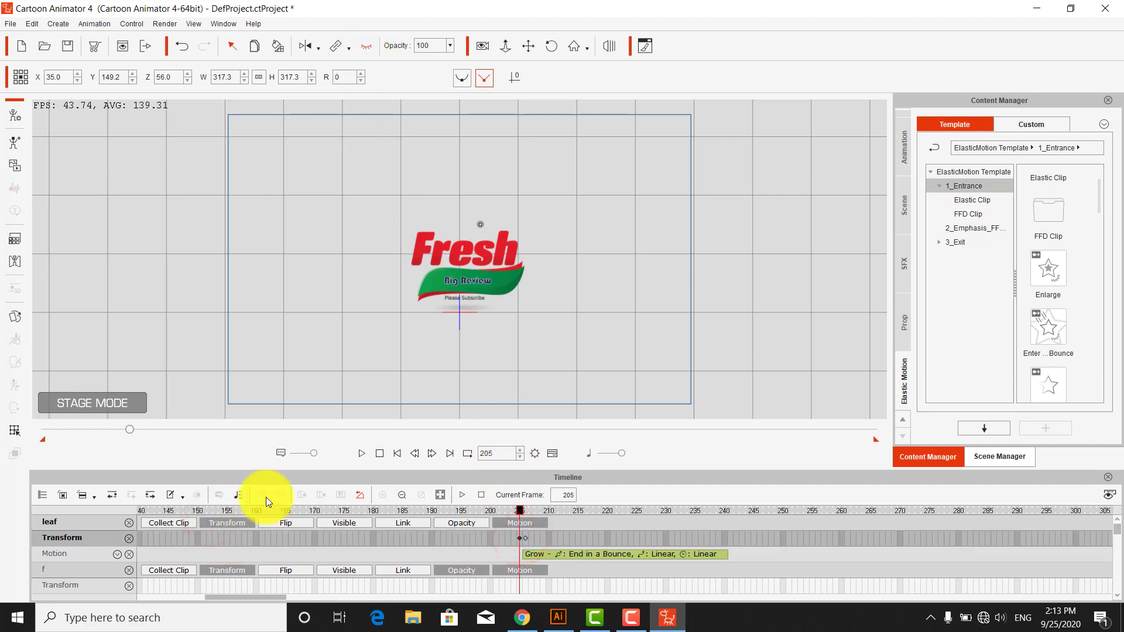
Step: Check the leaf's Transform keys at frames 40 and 1, and play the whole logo animation from frame 1
left_click_drag(238, 596, 167, 595)
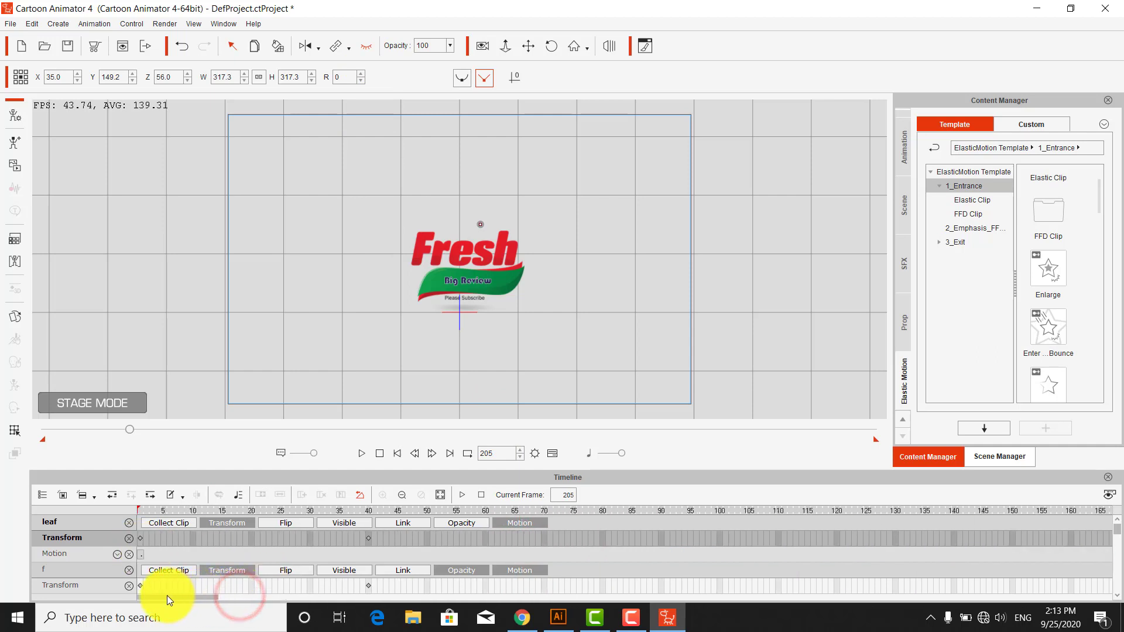
left_click(369, 537)
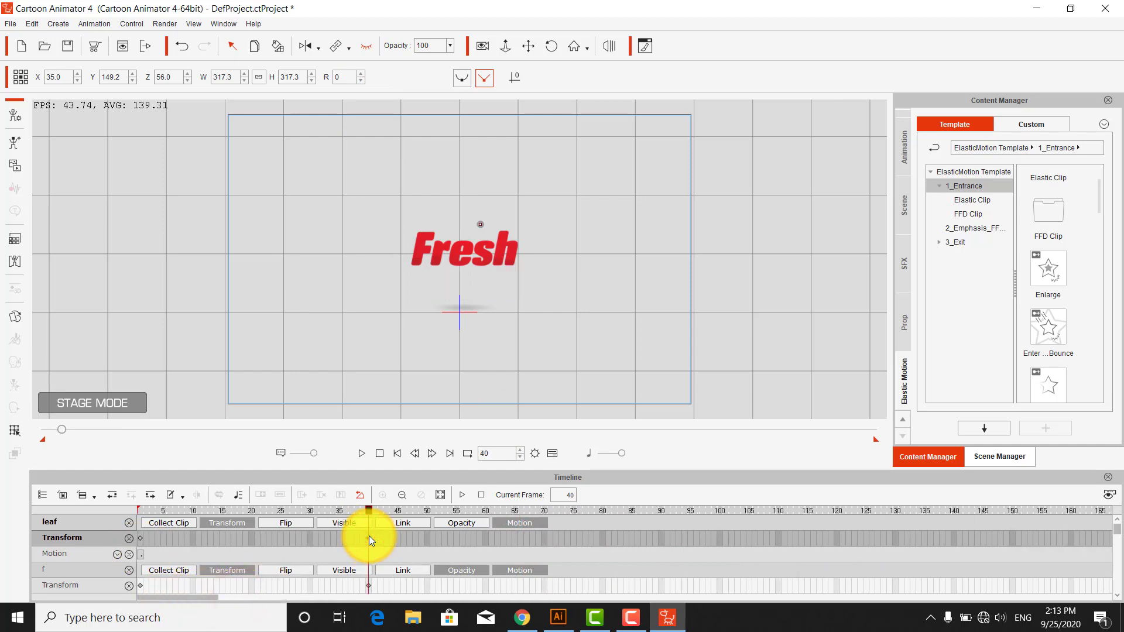
left_click(140, 538)
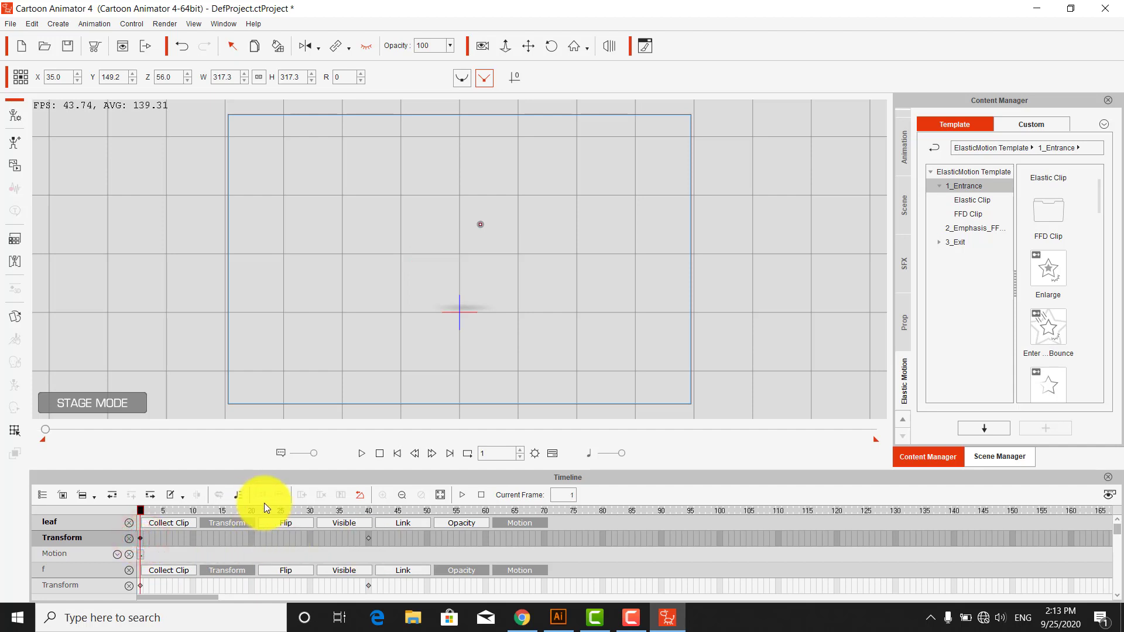
left_click(363, 454)
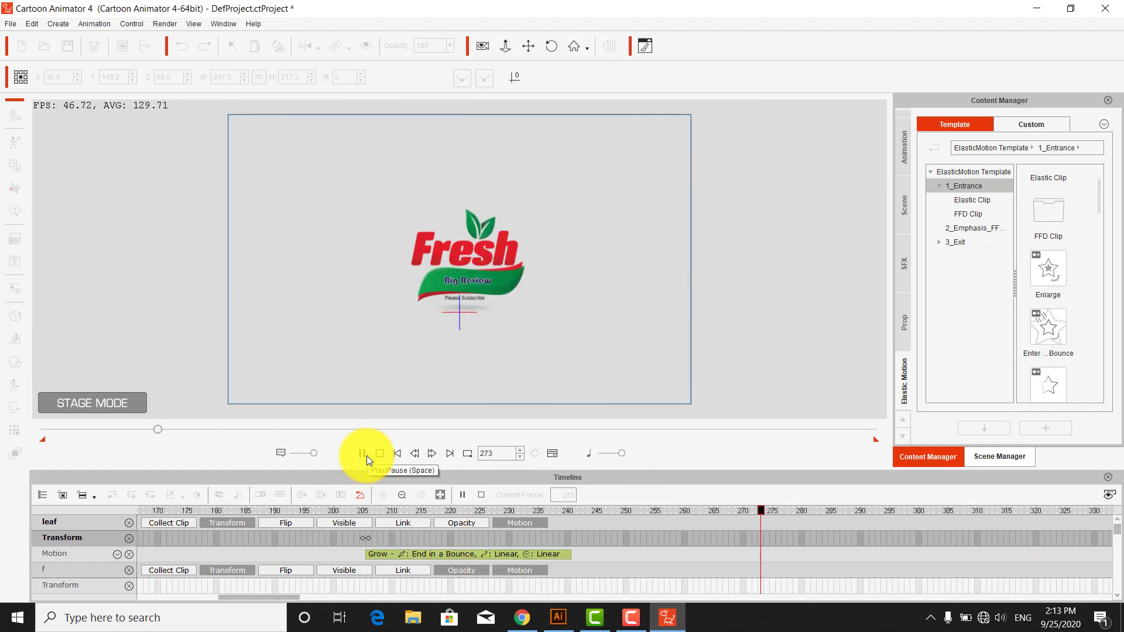
left_click(363, 454)
left_click(550, 322)
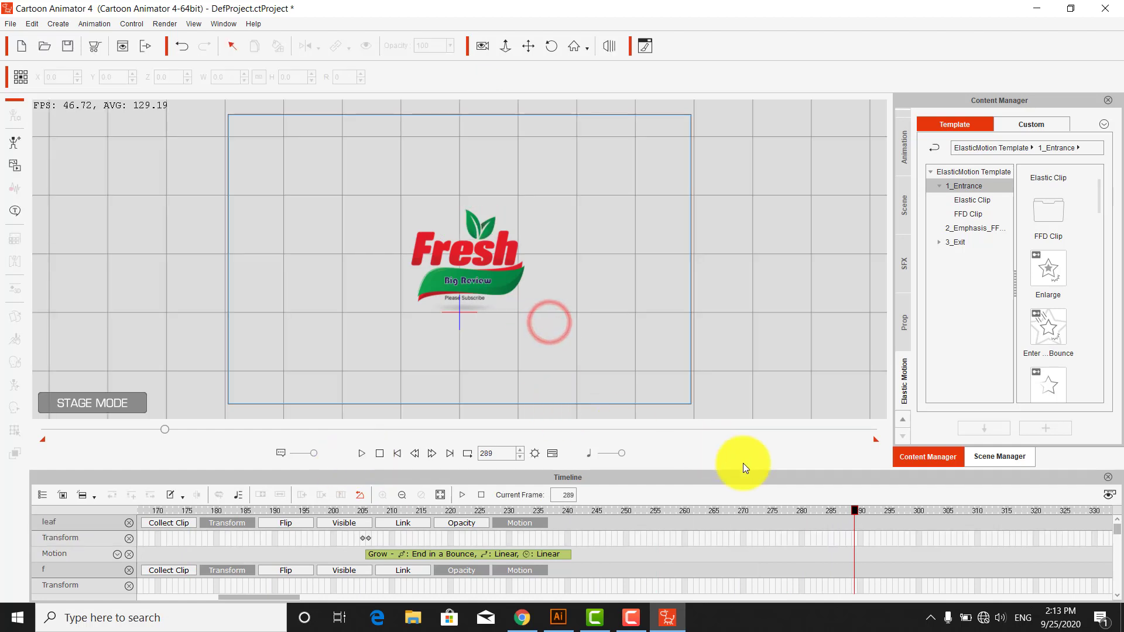
Step: Try the Jump In FFD entrance clip on the leaf at frame 241, where its Grow clip ends, and delete the added clip
left_click_drag(856, 510, 556, 493)
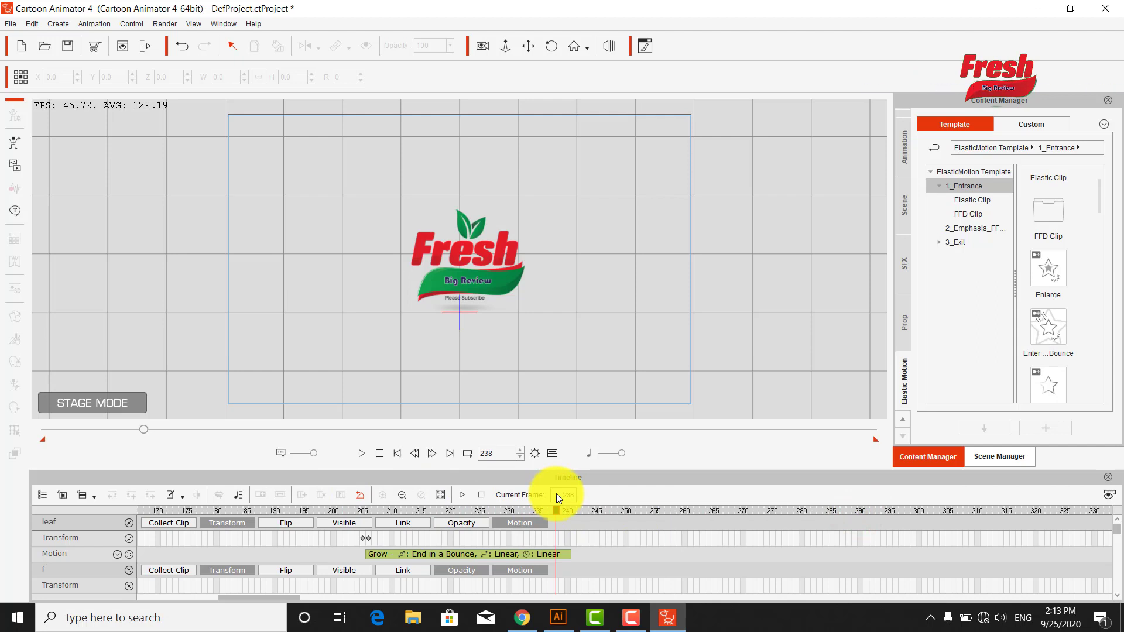
left_click_drag(556, 494, 574, 496)
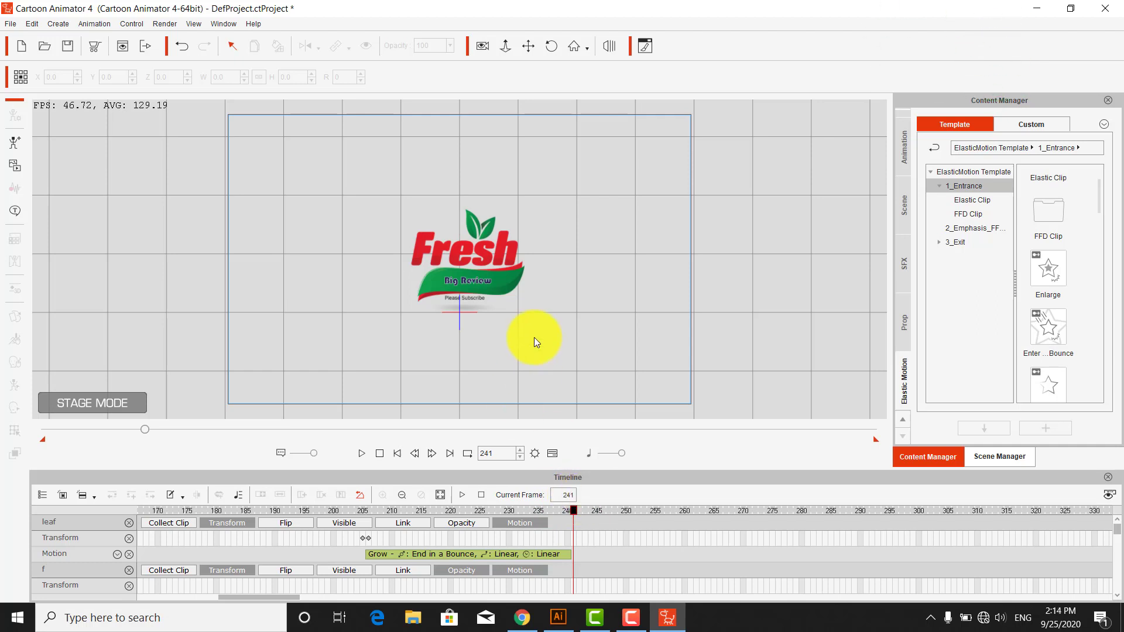
left_click(493, 227)
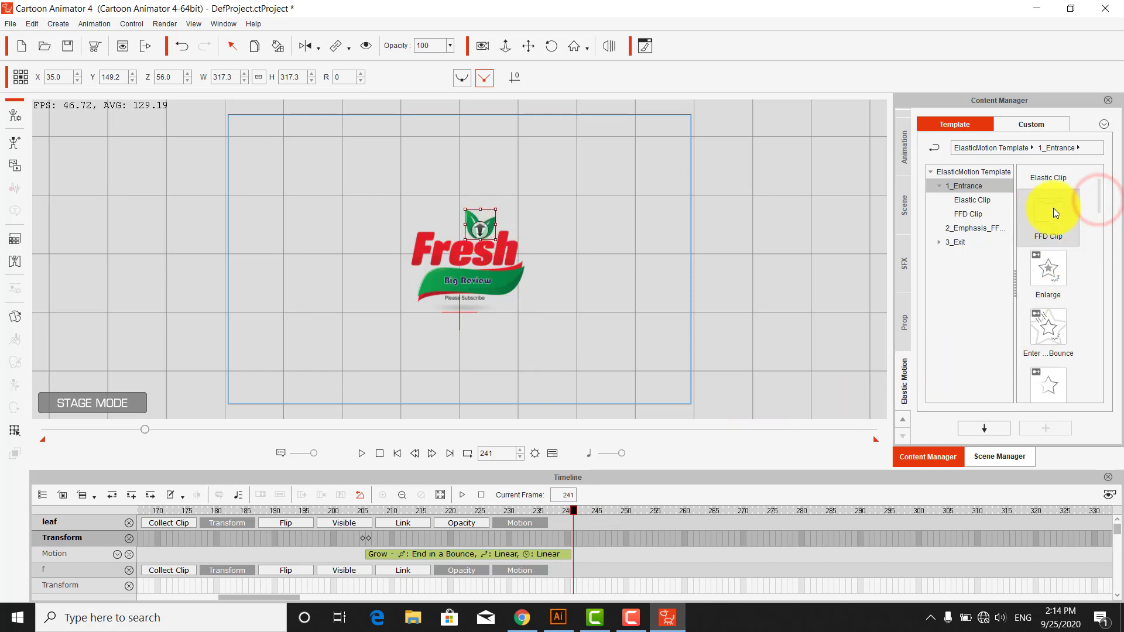
left_click(979, 214)
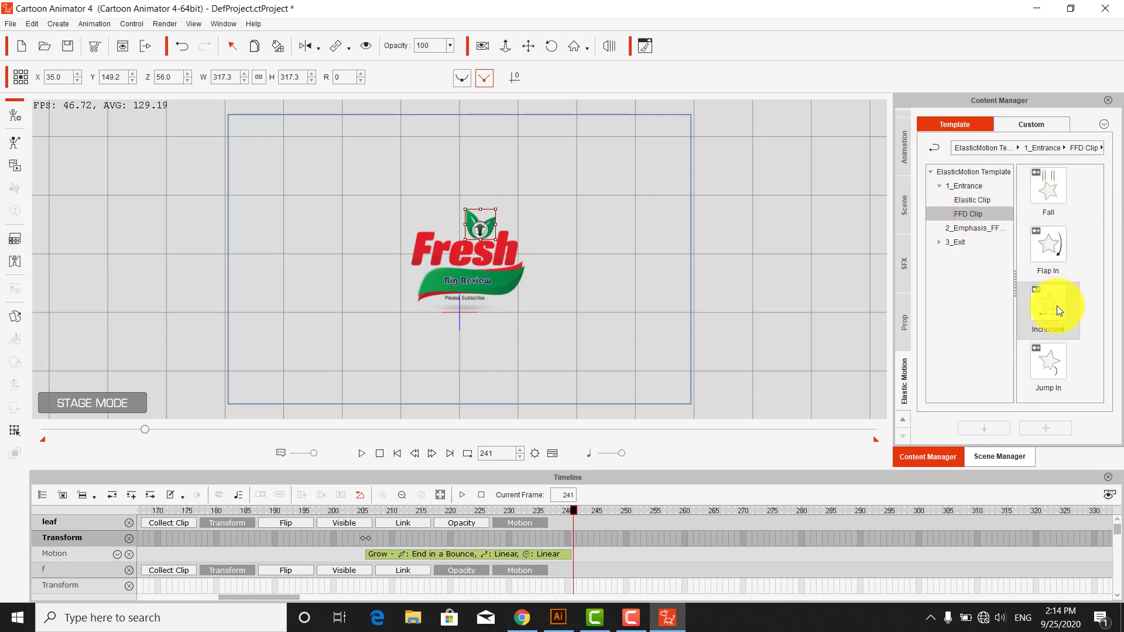
left_click_drag(1046, 364, 490, 230)
left_click(683, 558)
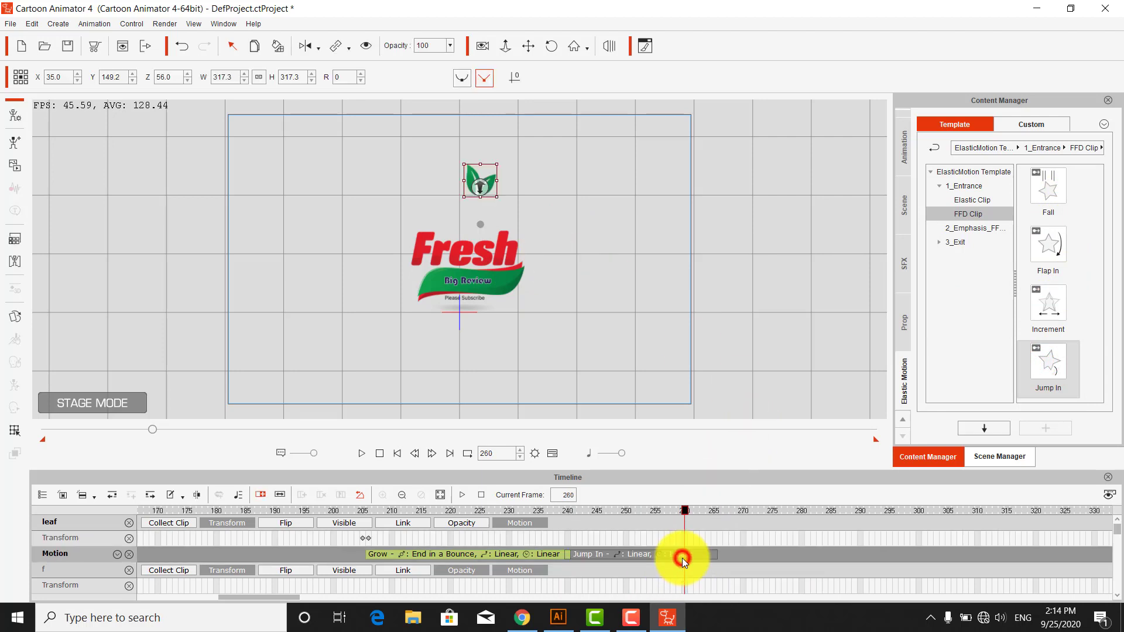
key("Delete")
Step: Apply the Jump clip from the 3_Exit Elastic Clip motions to the leaf at frame 270
left_click_drag(675, 512, 746, 515)
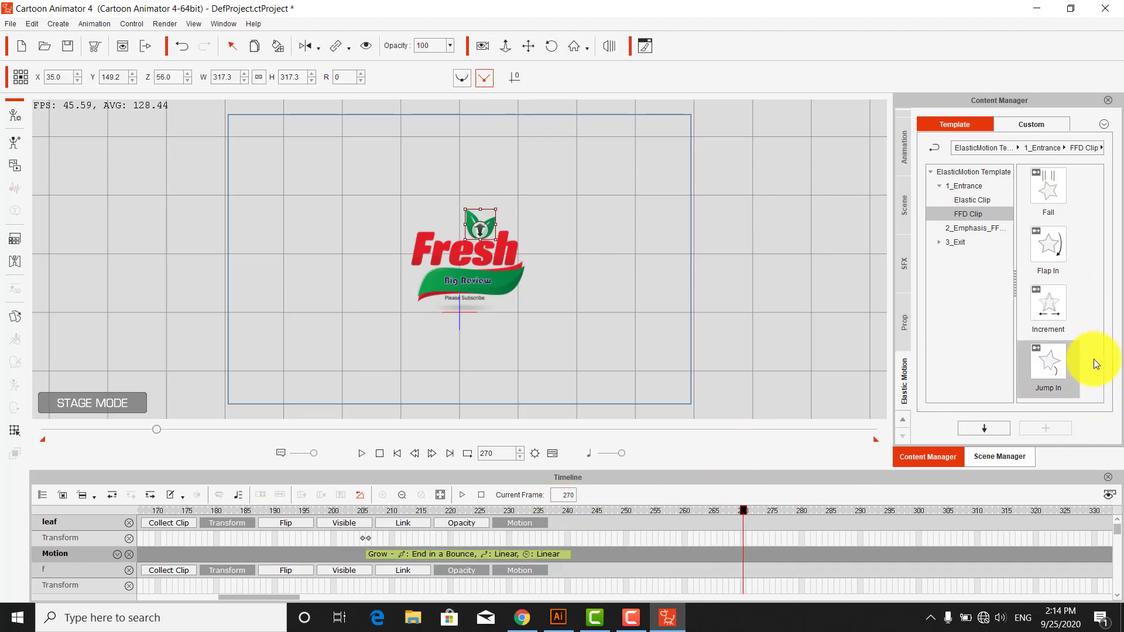
left_click(971, 229)
left_click(941, 242)
left_click(977, 256)
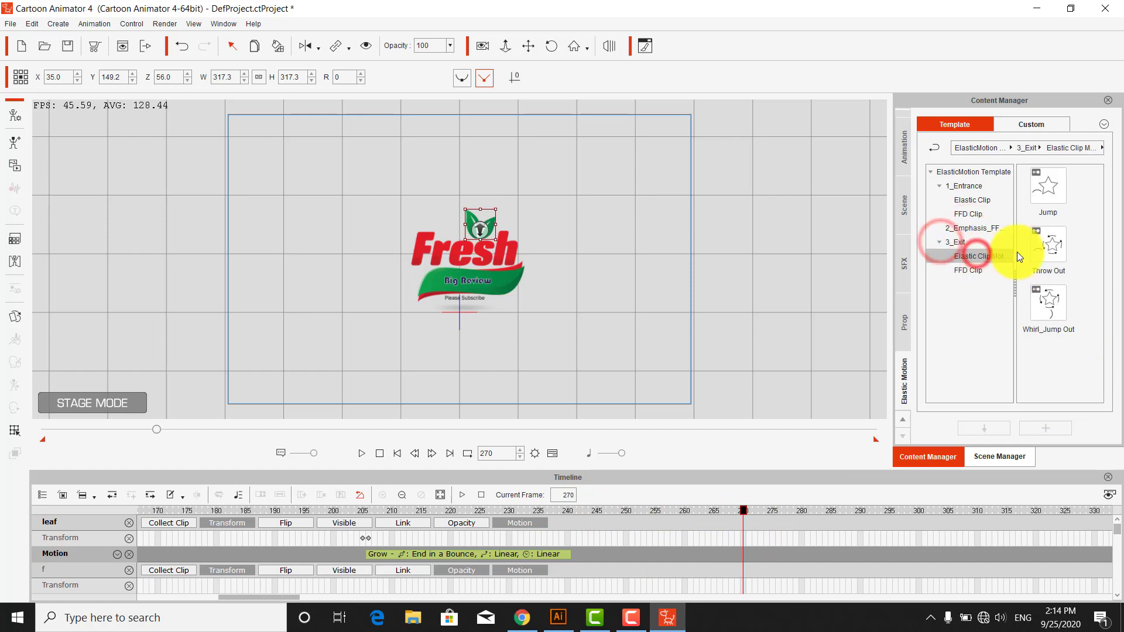
left_click(981, 272)
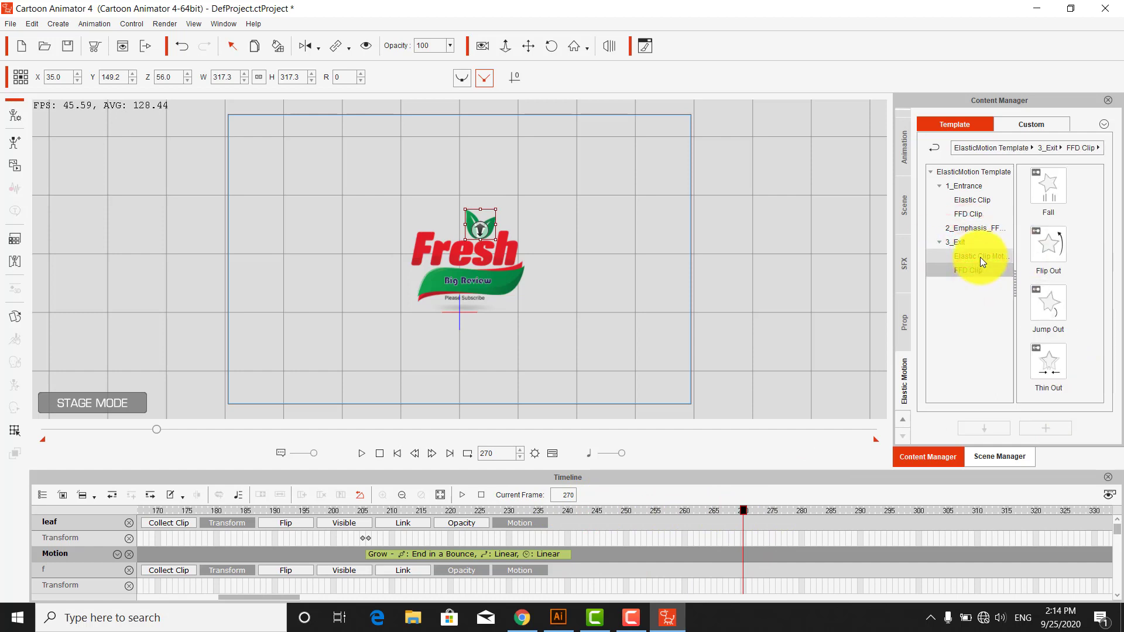
left_click(980, 258)
left_click_drag(1056, 191, 491, 227)
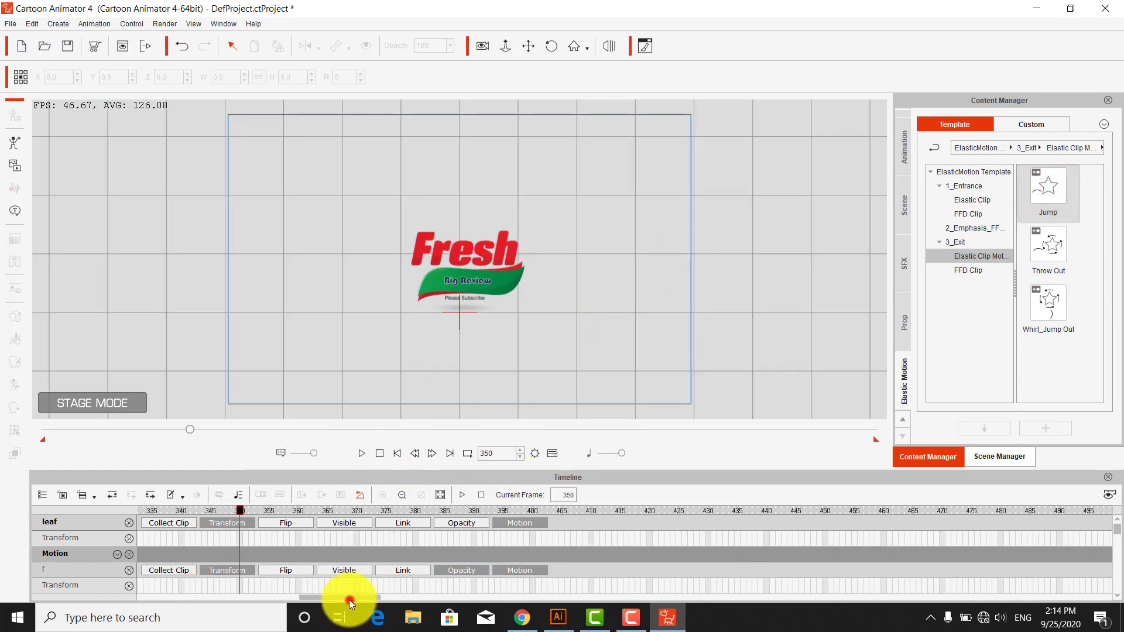
left_click_drag(350, 603, 287, 596)
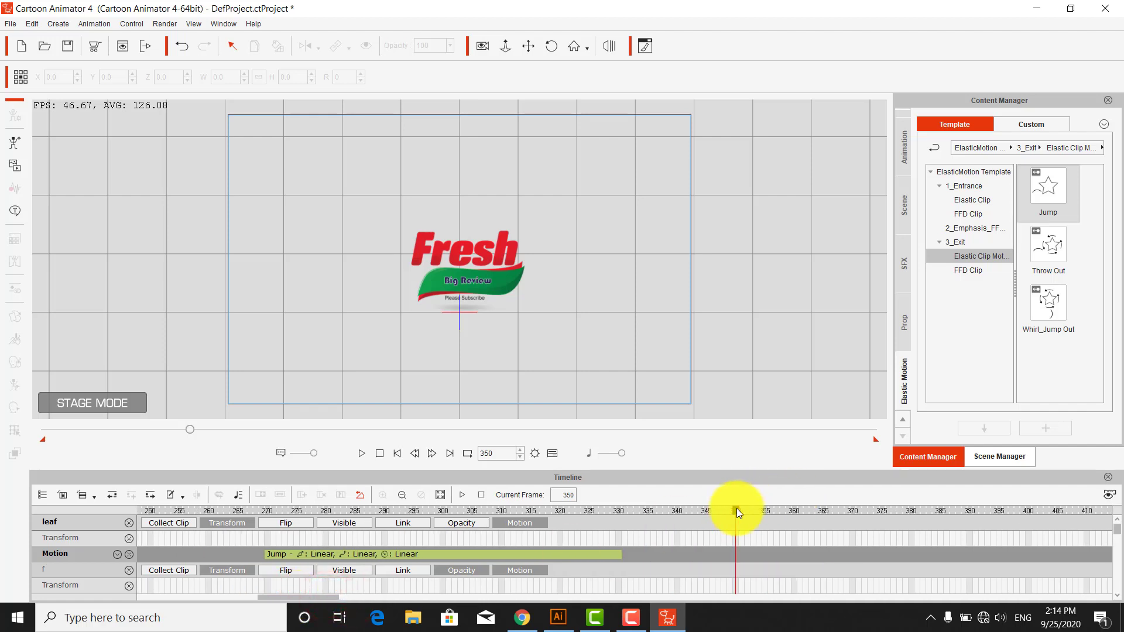
Step: Apply the Throw Out clip from the 3_Exit Elastic Clip motions to the Fresh text at frame 270
left_click_drag(737, 508, 266, 525)
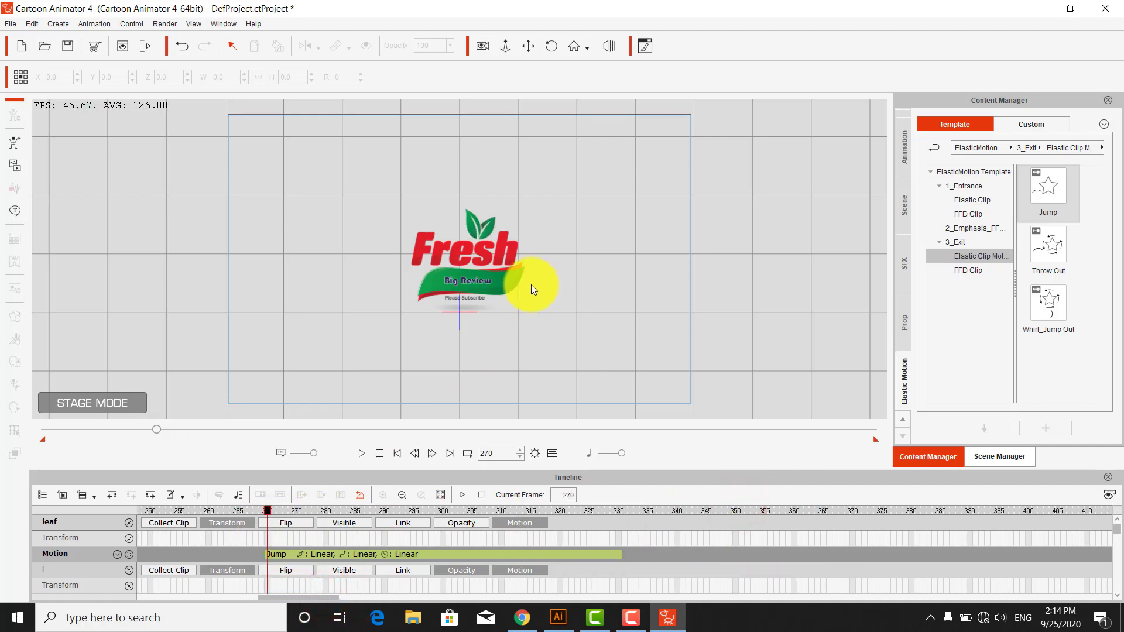
left_click(486, 258)
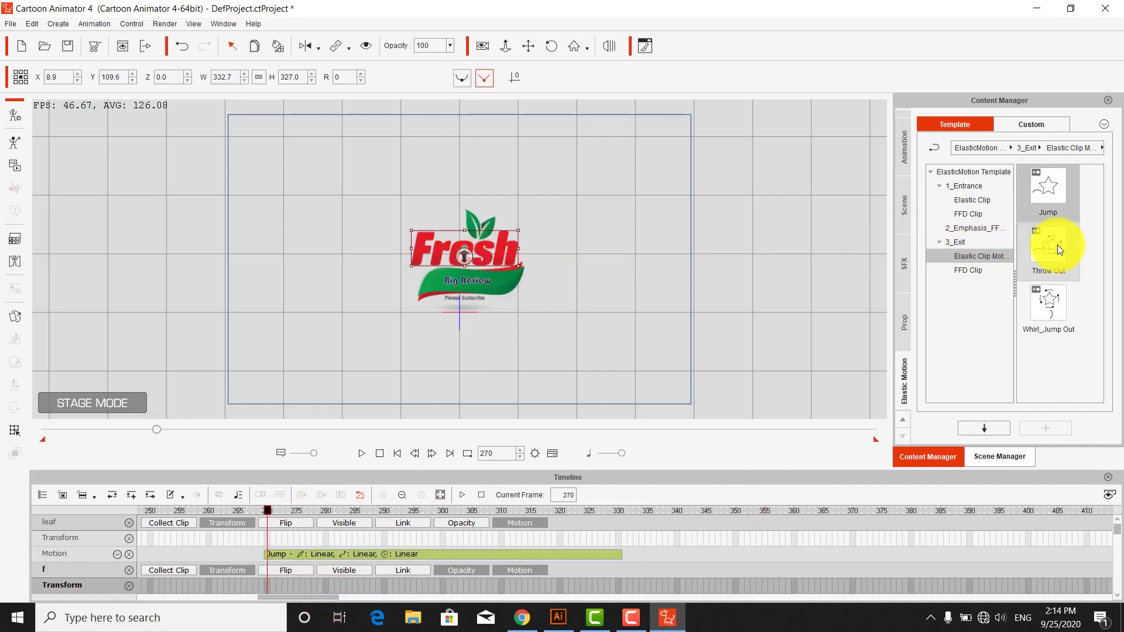
left_click_drag(1058, 244, 500, 251)
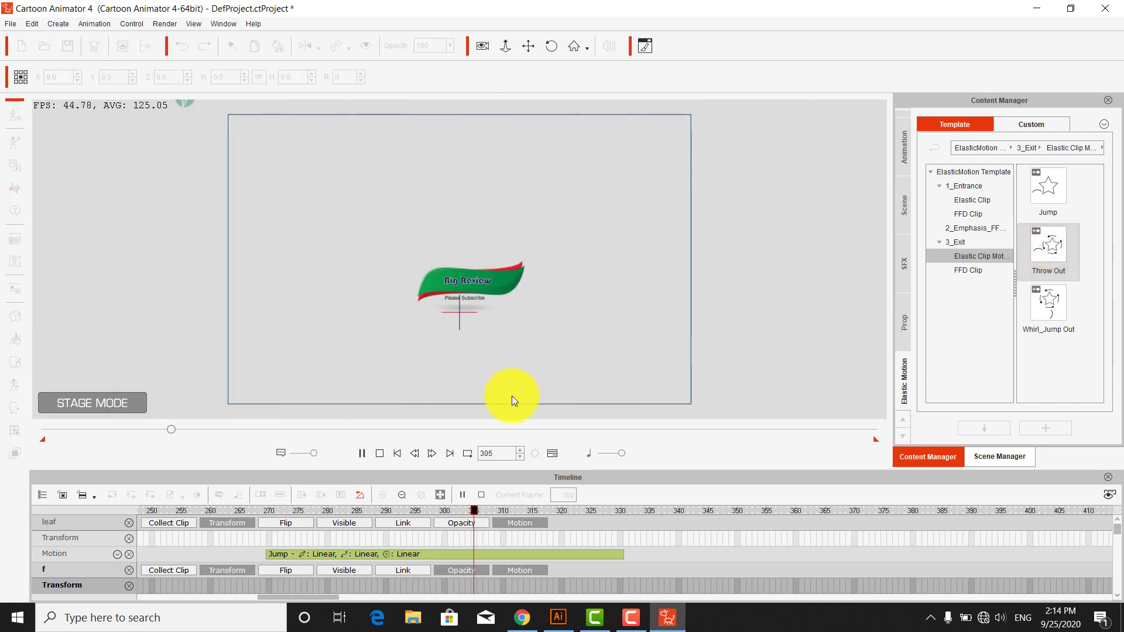
Step: Apply the Whirl_Jump Out exit clip to the red ribbon behind the green band at frame 269
left_click_drag(388, 504, 261, 494)
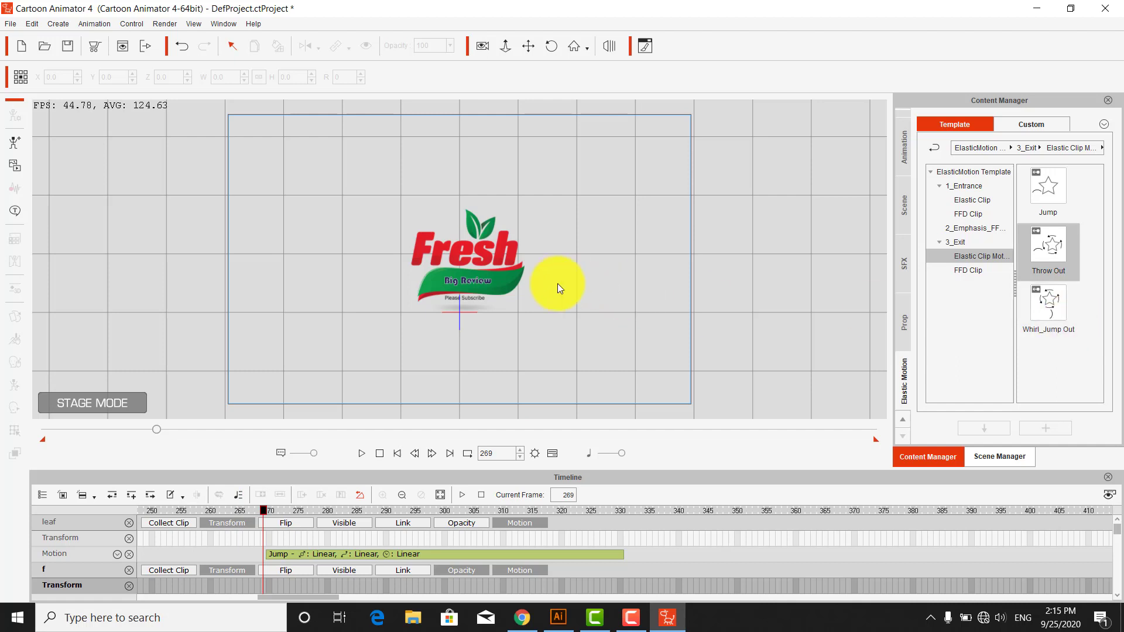
left_click(515, 252)
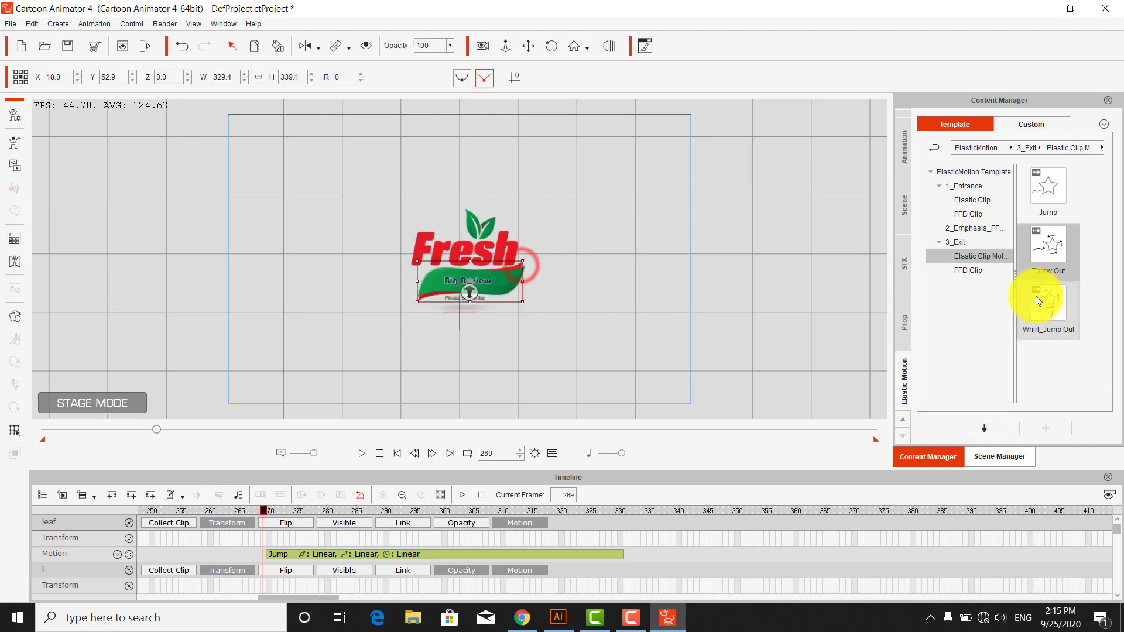
left_click_drag(1038, 296, 515, 268)
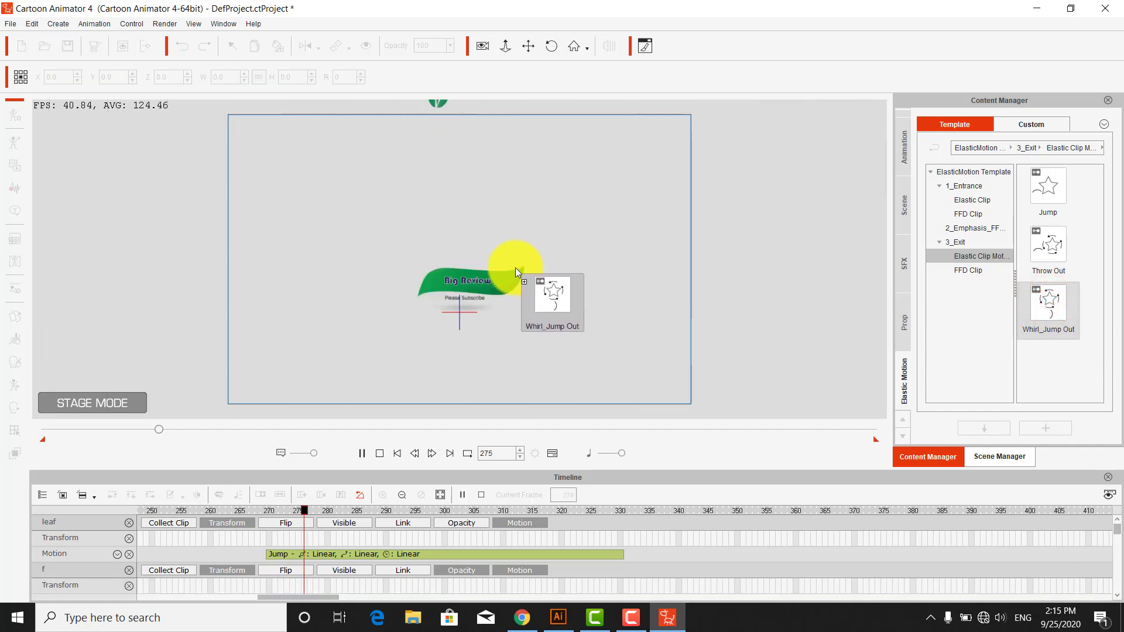
Step: Apply the Jump exit clip to the green band at frame 267
left_click_drag(421, 510, 265, 510)
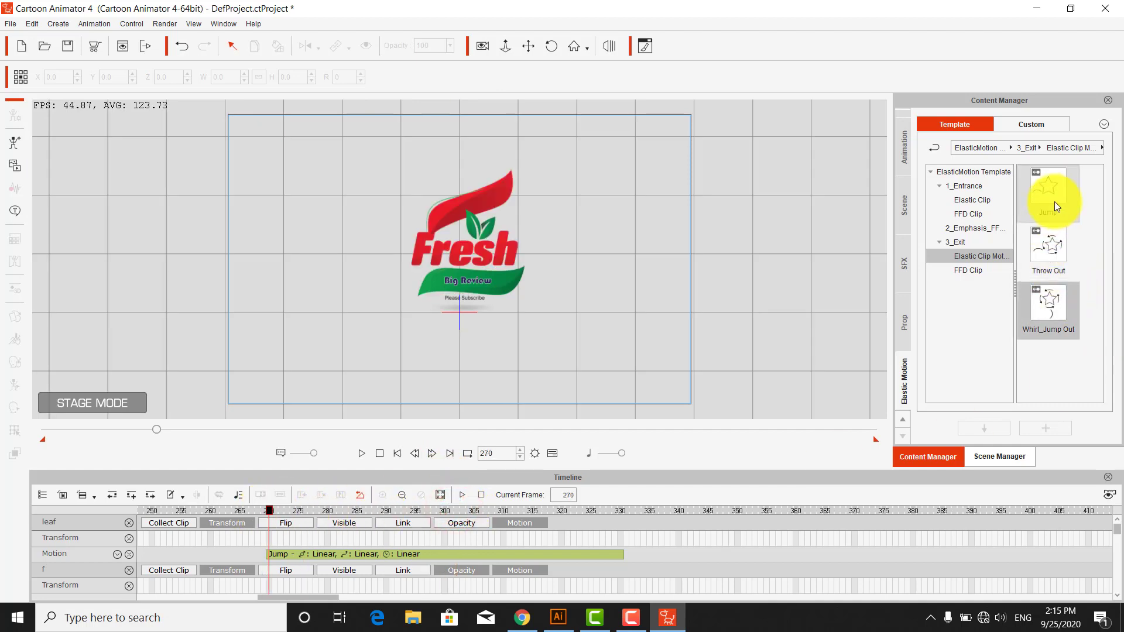
left_click(259, 512)
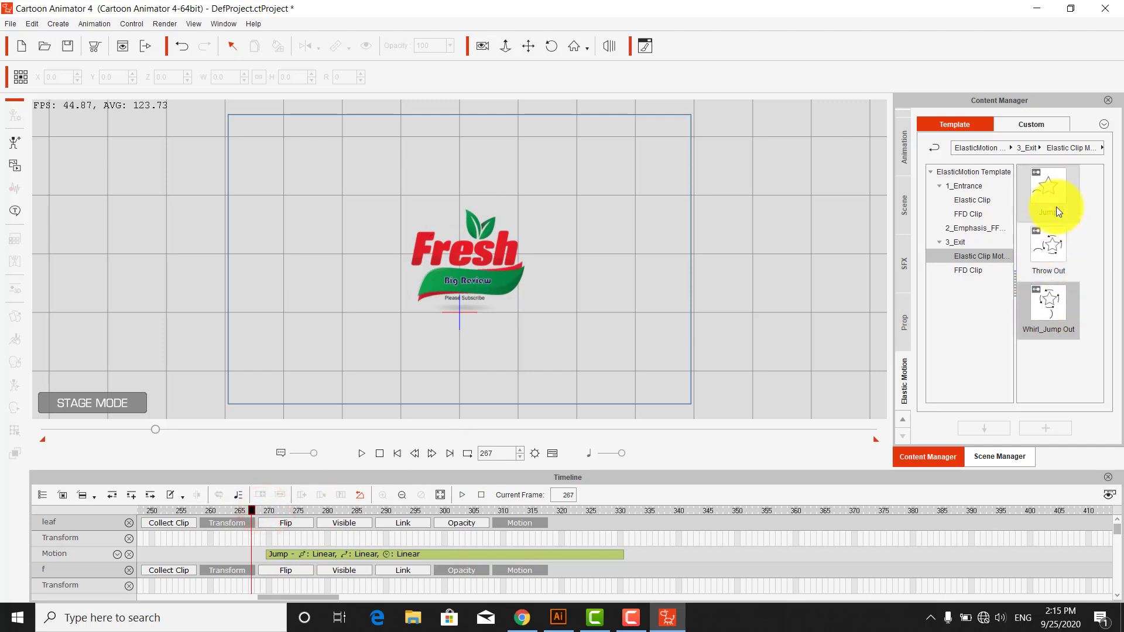
left_click_drag(1056, 206, 506, 282)
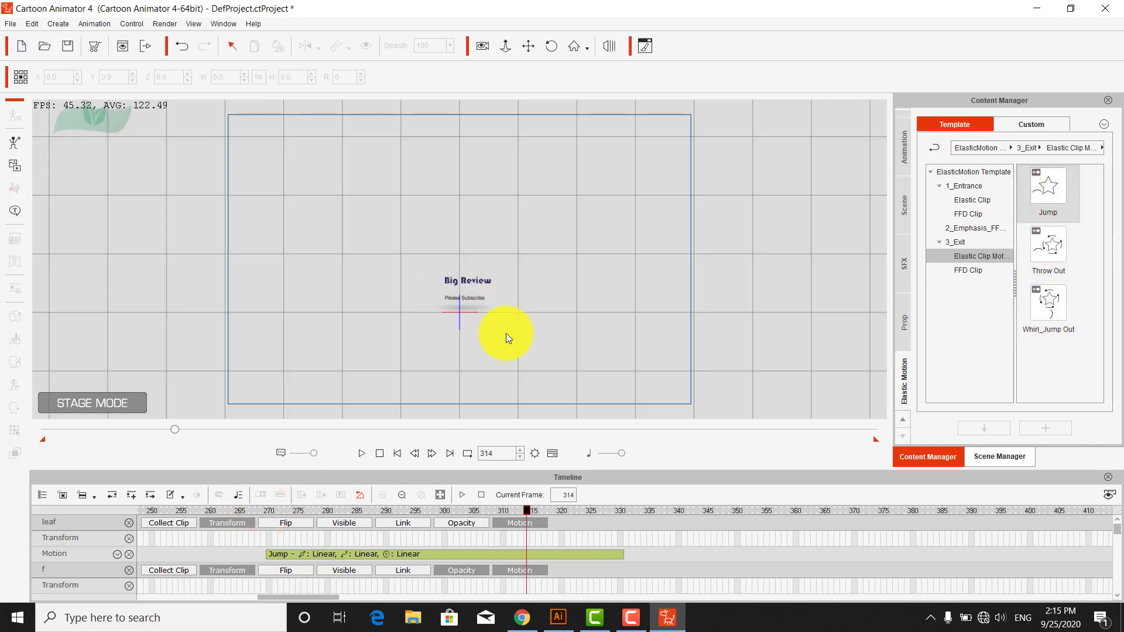
Step: Apply the Jump Out clip from the 3_Exit FFD Clip motions to the Big Review text at frame 266 and preview the exits
left_click_drag(533, 517, 245, 508)
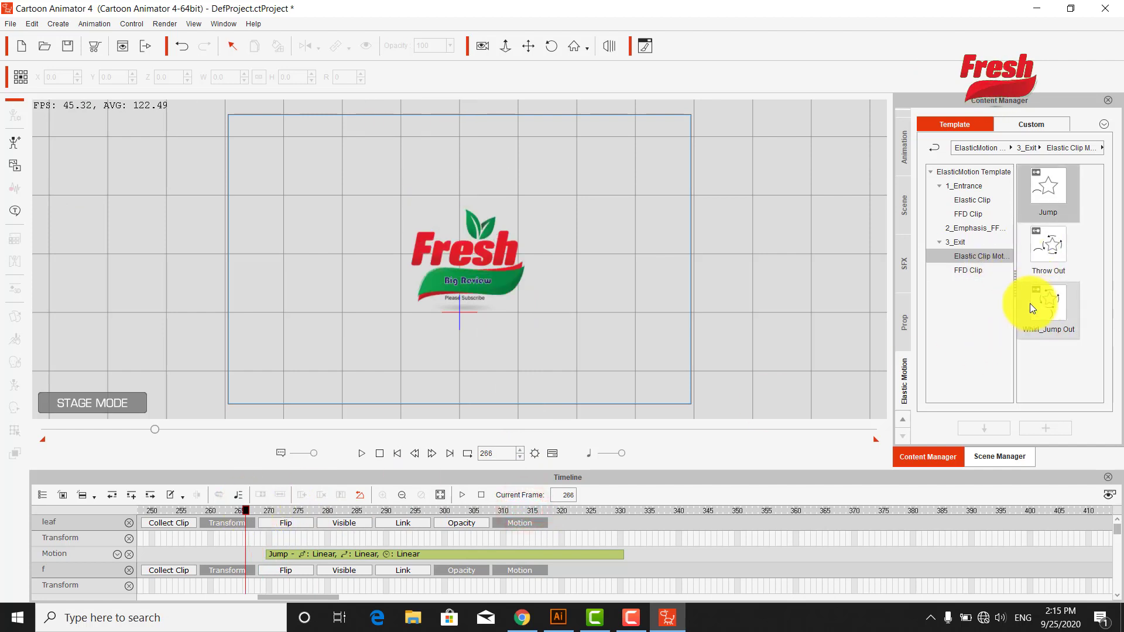
left_click(967, 270)
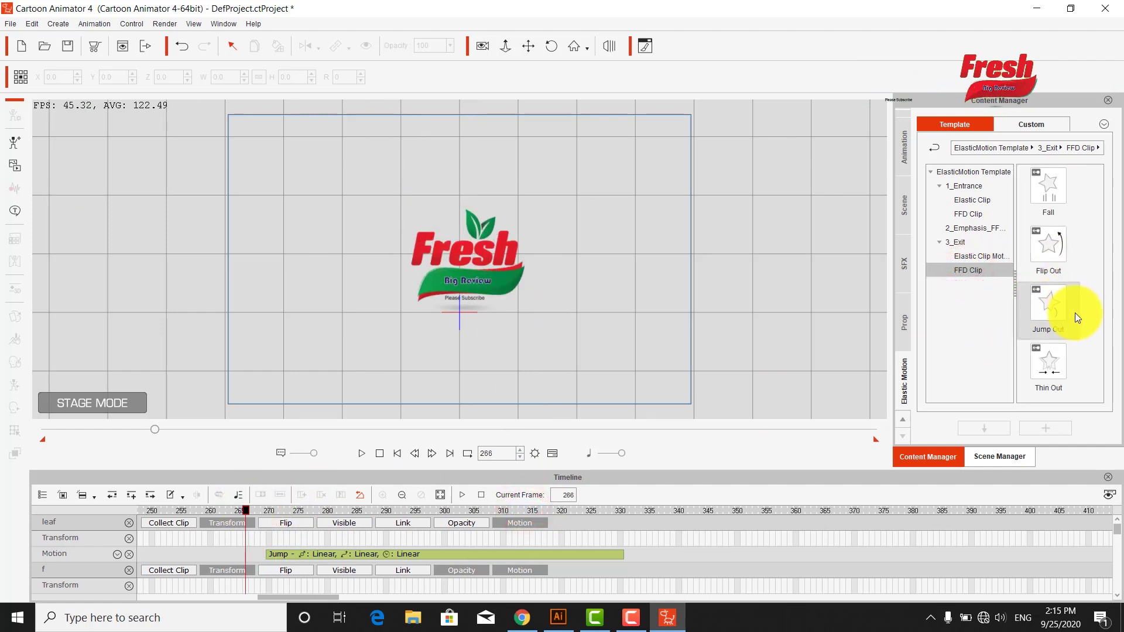
left_click_drag(1042, 307, 469, 279)
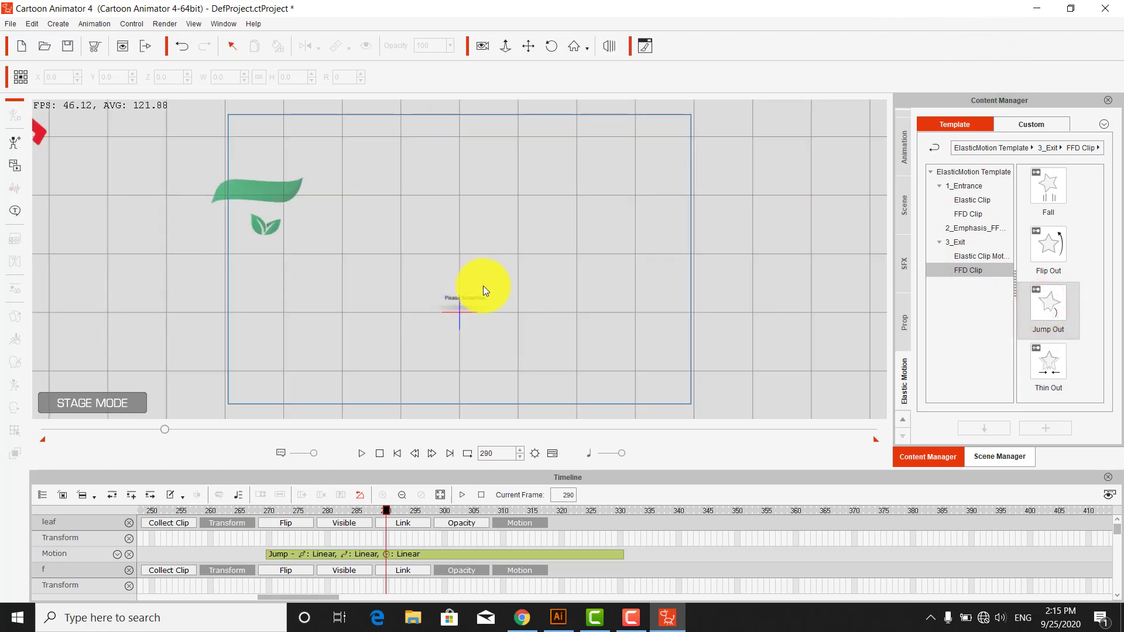
key("space")
key("space")
left_click(154, 429)
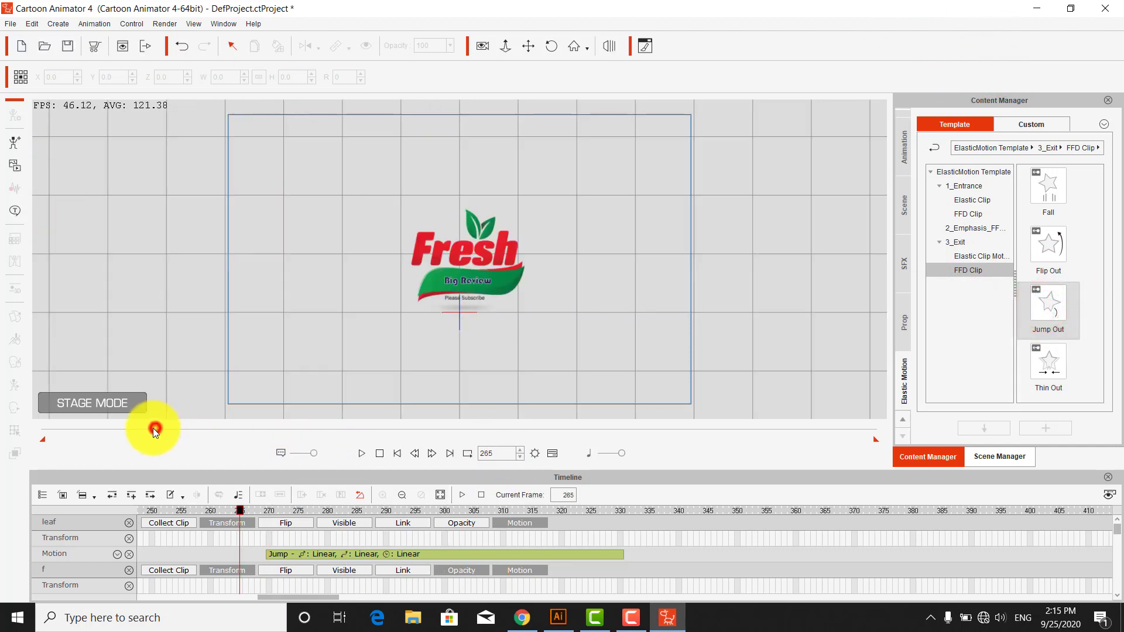
left_click_drag(96, 429, 152, 430)
Step: Move the green band's Jump clip to start at frame 270, in line with the leaf's Jump clip
left_click(272, 545)
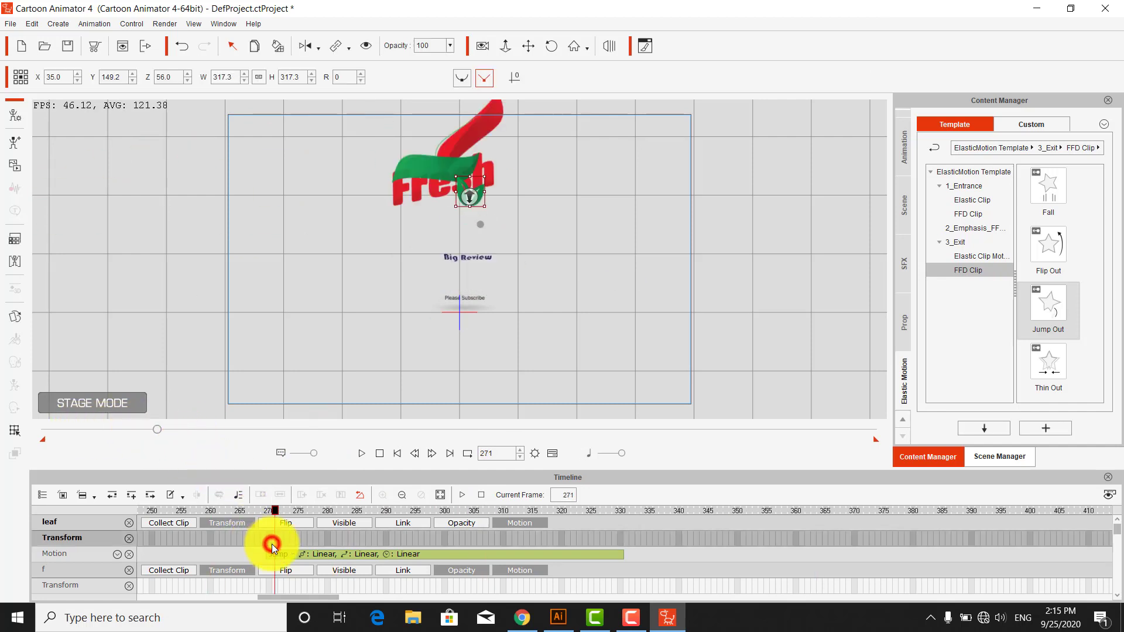
left_click(238, 541)
left_click_drag(241, 511, 251, 515)
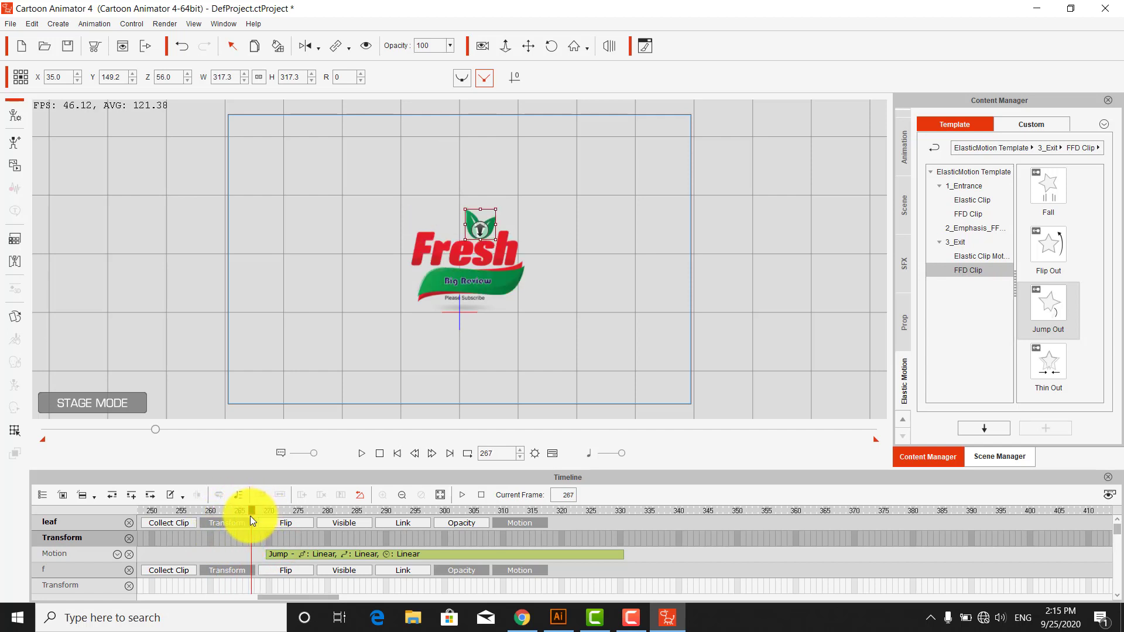
left_click(508, 285)
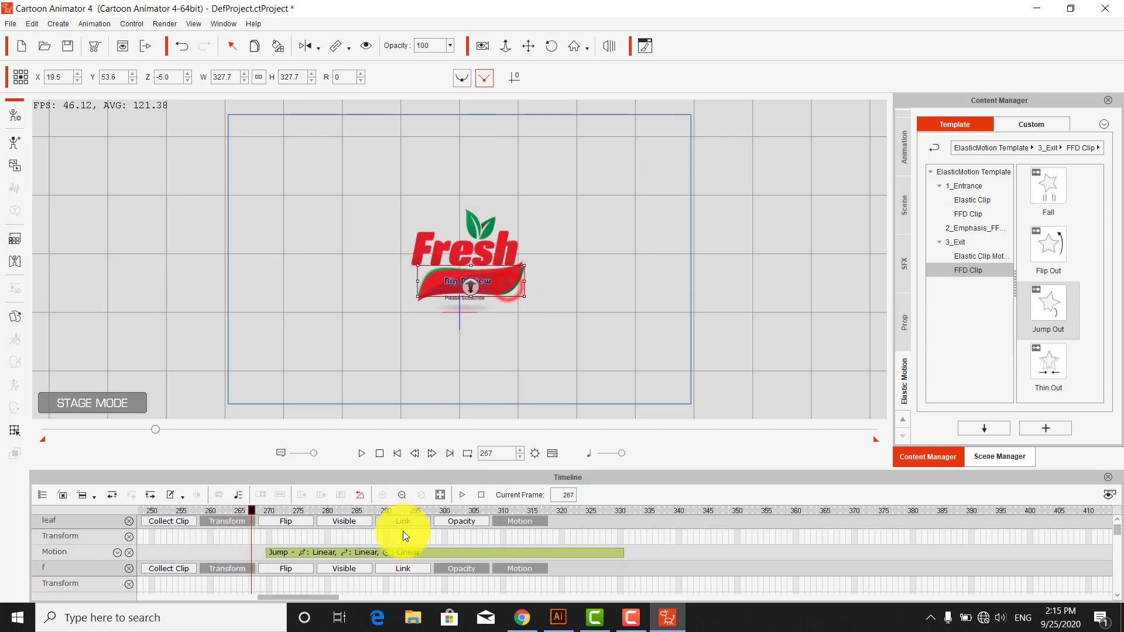
scroll(366, 559, "down", 3)
scroll(365, 559, "down", 3)
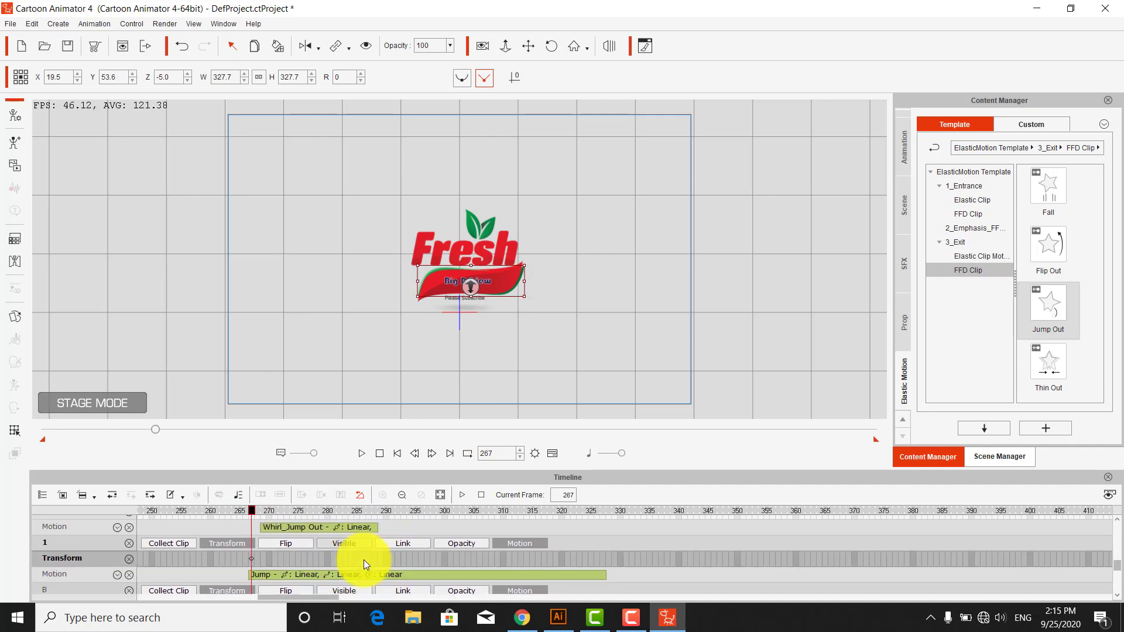
left_click(303, 563)
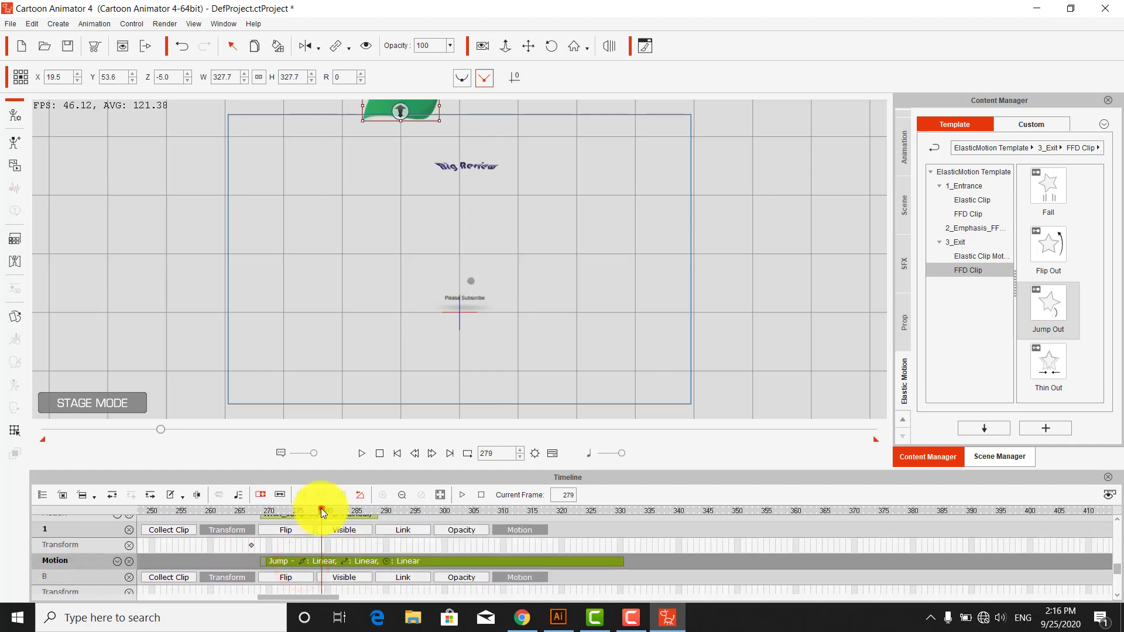
Step: Apply the Thin Out FFD exit clip to the Please Subscribe text at frame 267
left_click_drag(321, 509, 251, 507)
left_click(466, 297)
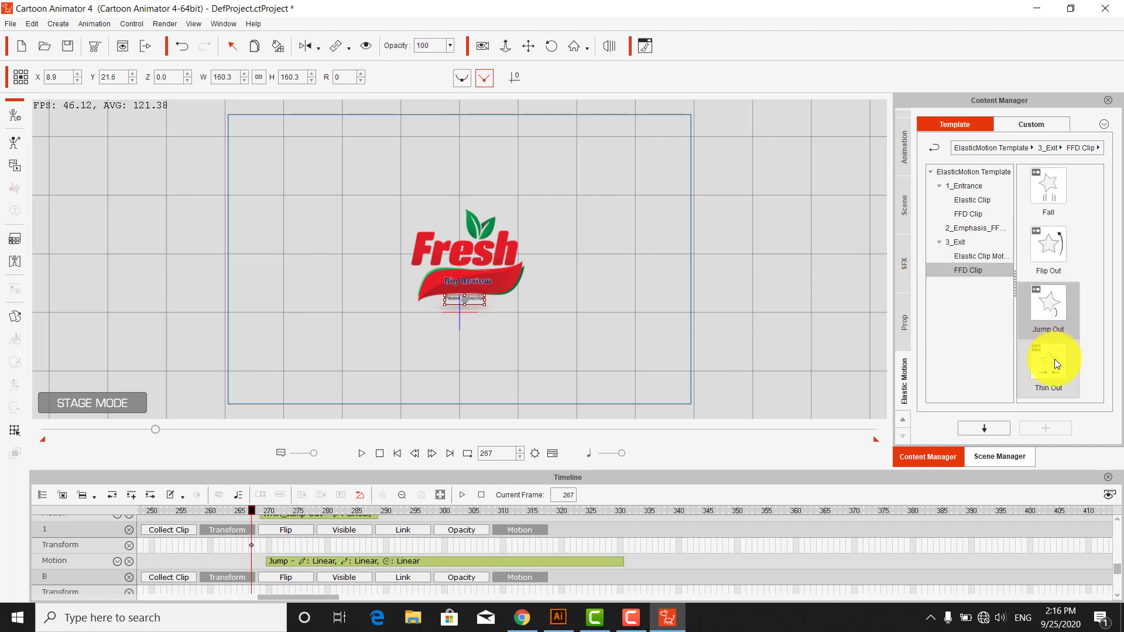
left_click_drag(1055, 359, 473, 300)
Step: Apply the Jump Out FFD exit clip to the shadow under the logo at frame 282 and play its exit
left_click(470, 304)
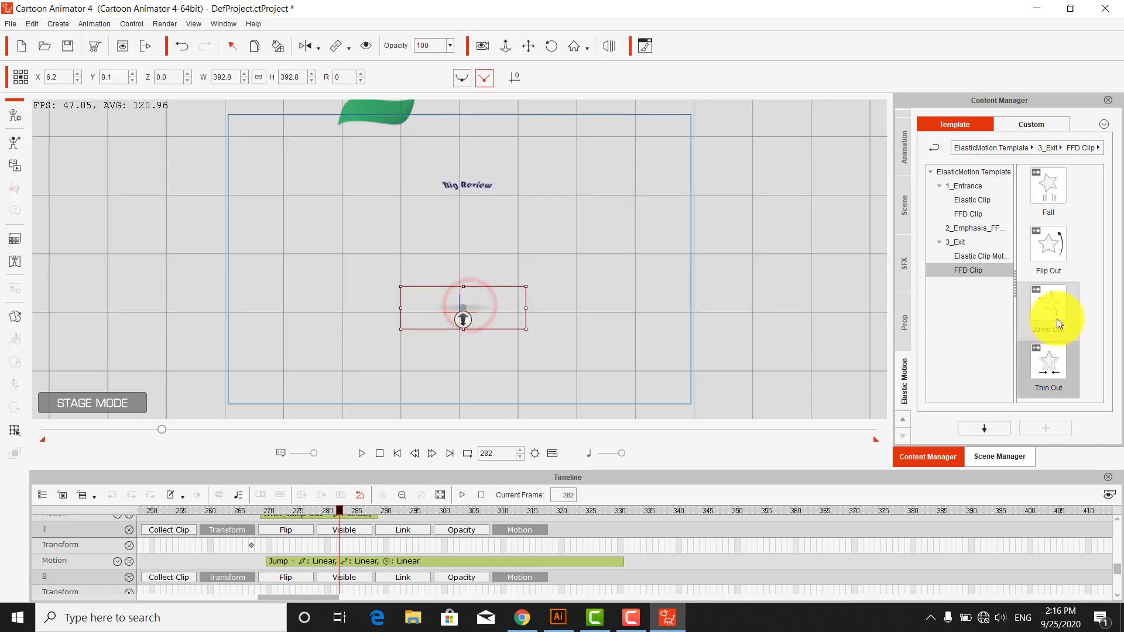
left_click_drag(1053, 313, 476, 304)
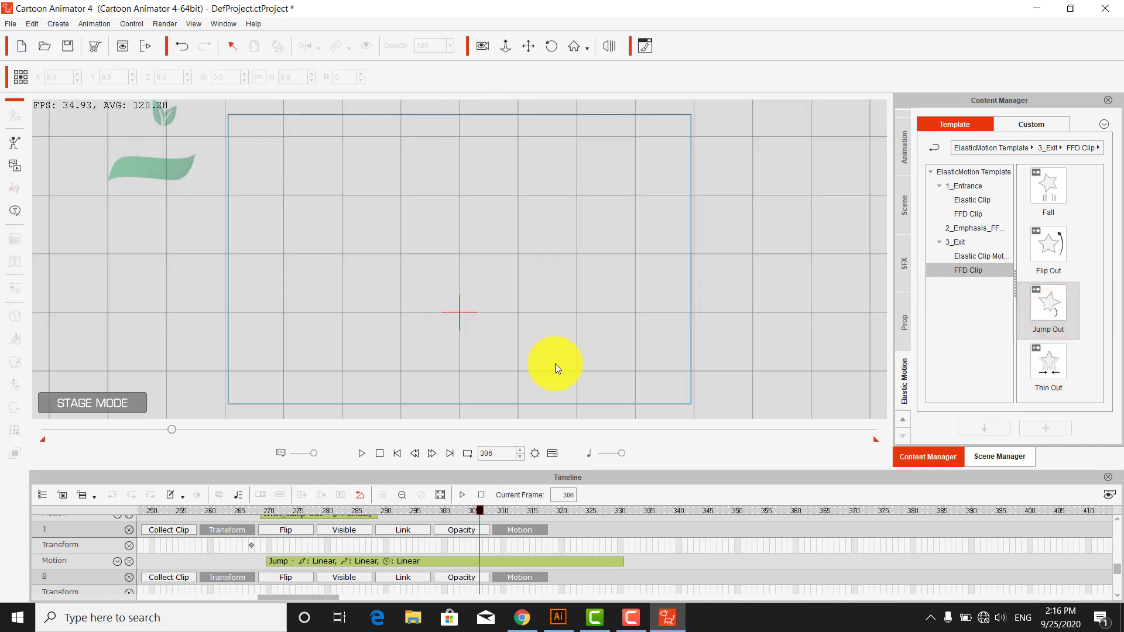
key("space")
key("space")
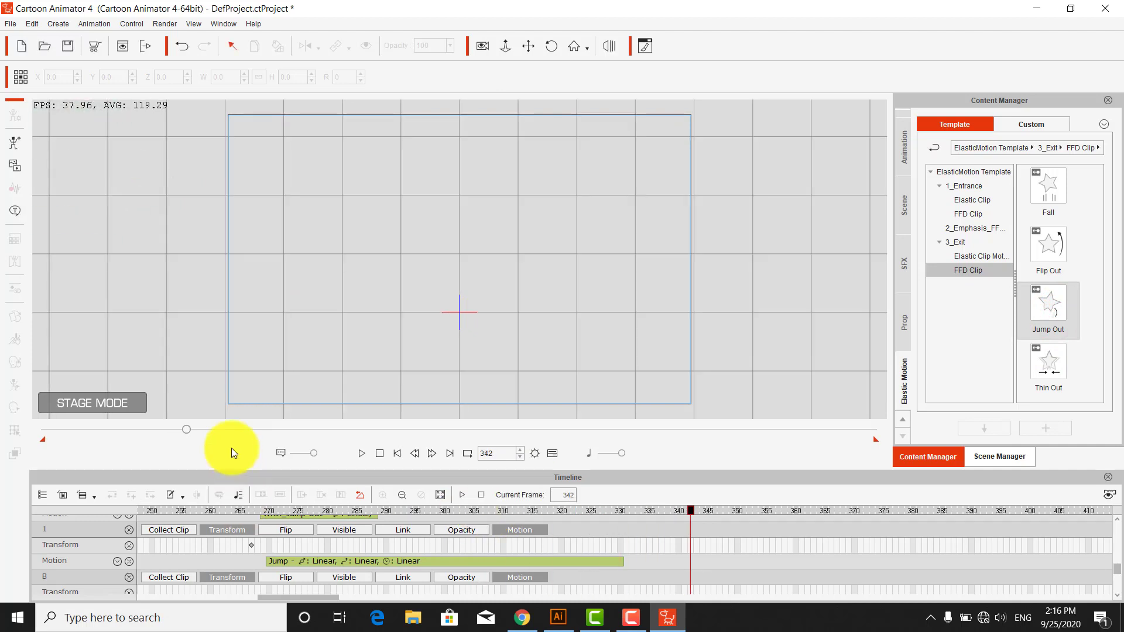
Step: Play the whole logo animation from the first frame through the end of the exits
left_click_drag(183, 428, 3, 431)
key("space")
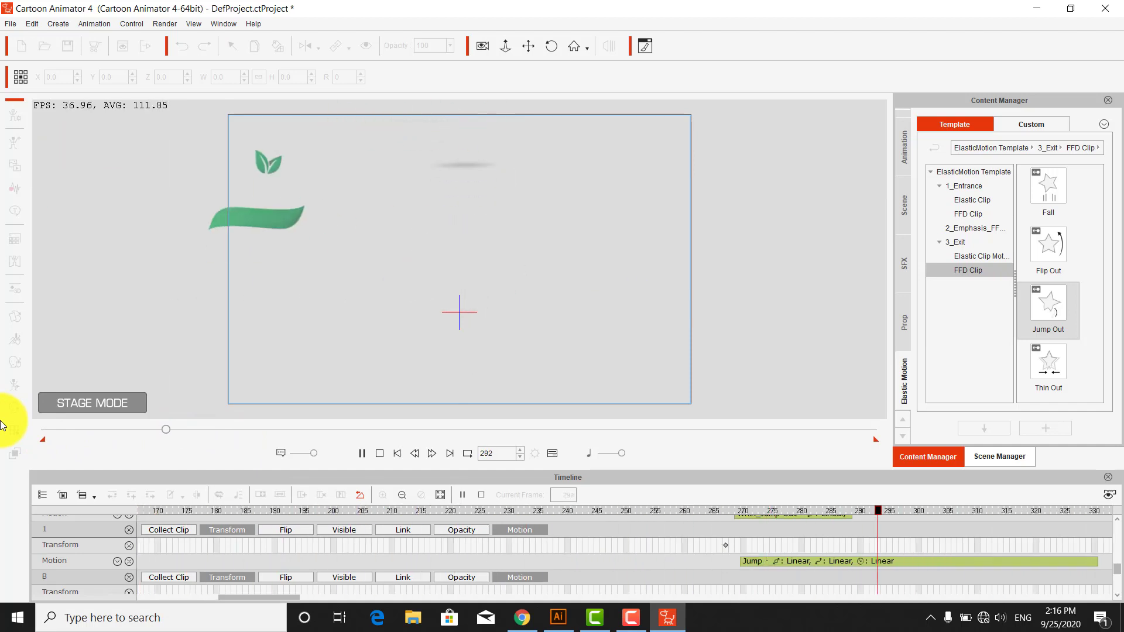
key("space")
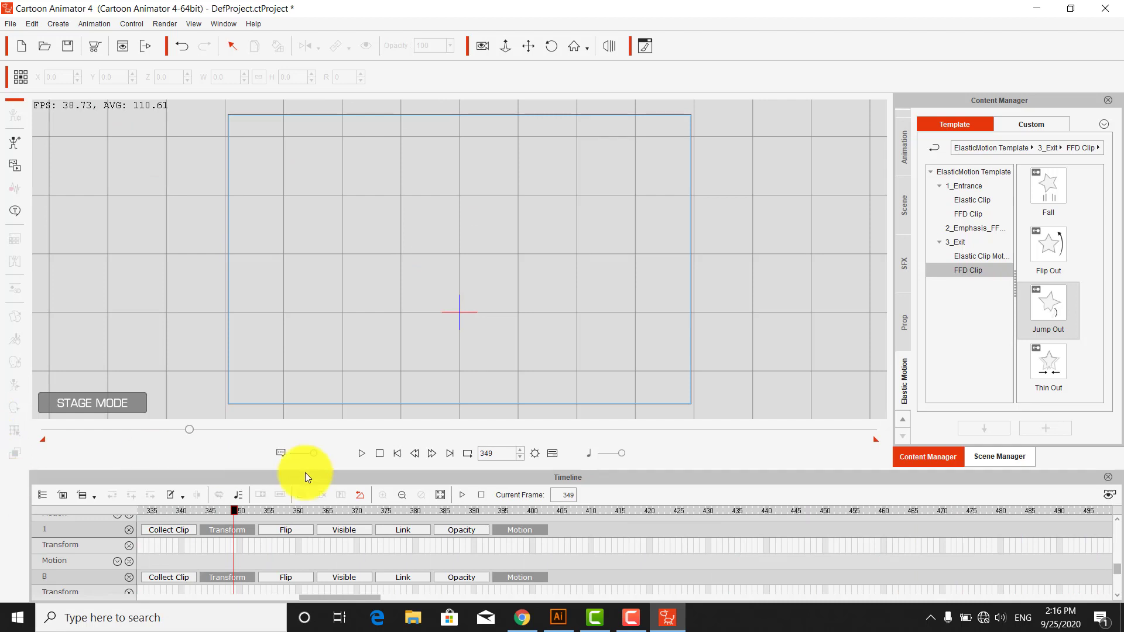
Step: Set the project's total animation length to 350 frames
left_click(536, 455)
double_click(439, 240)
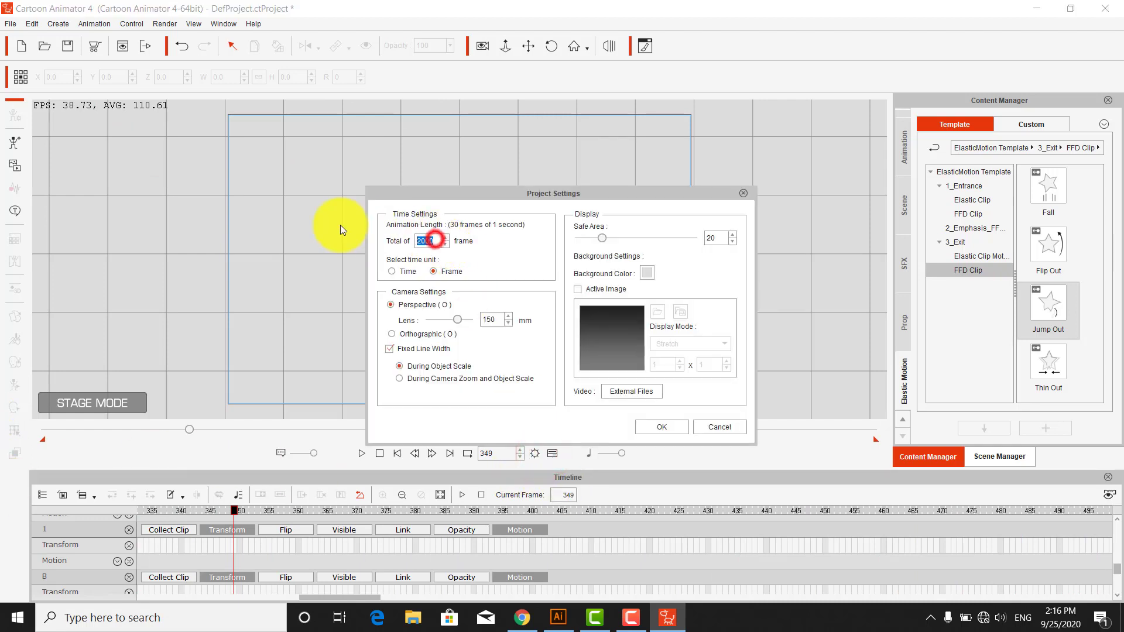
type("350")
key("Return")
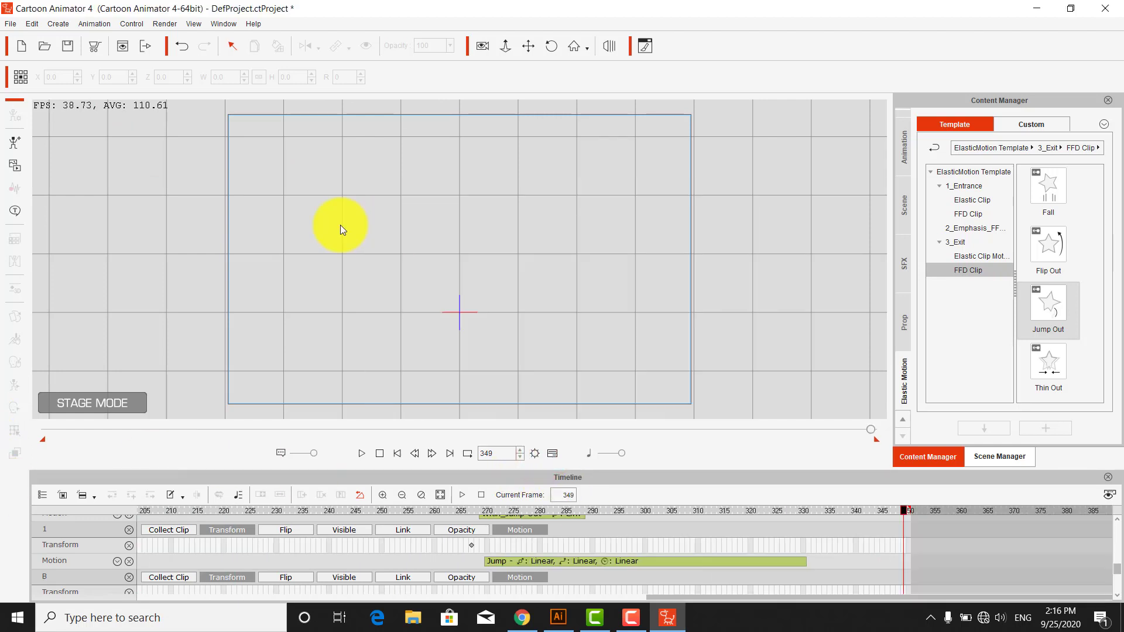